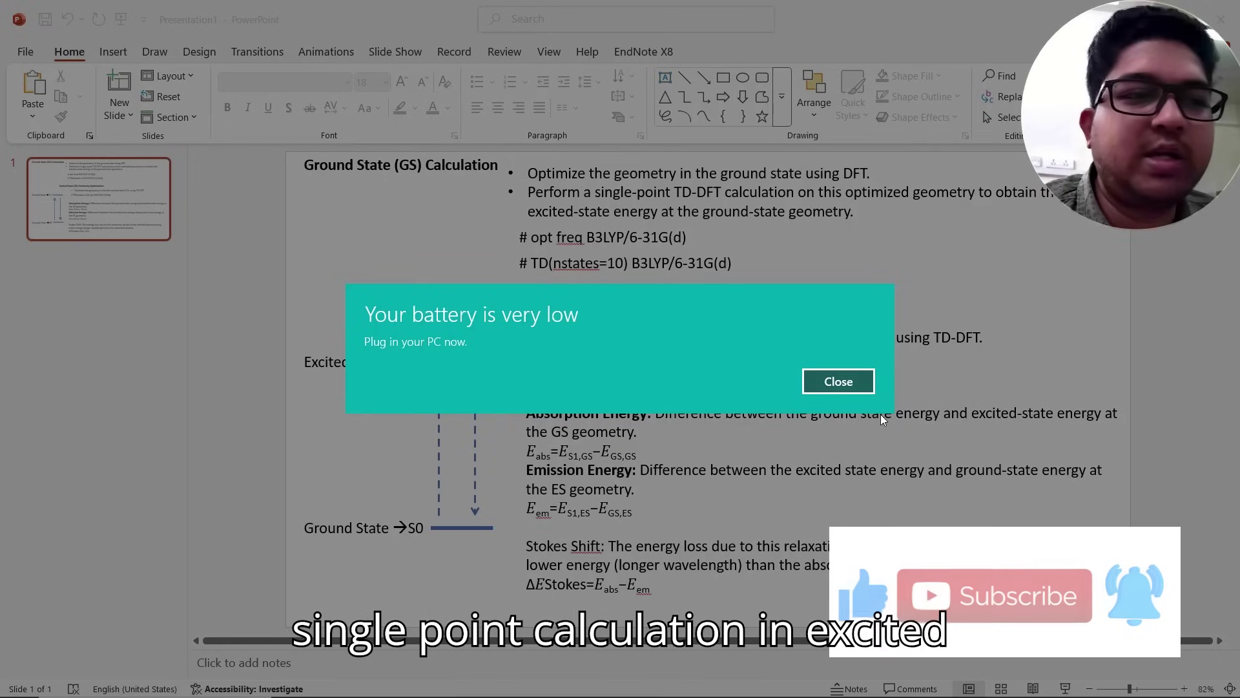
# Dismiss the low-battery notification covering the absorption/emission calculation slide.
pyautogui.click(846, 382)
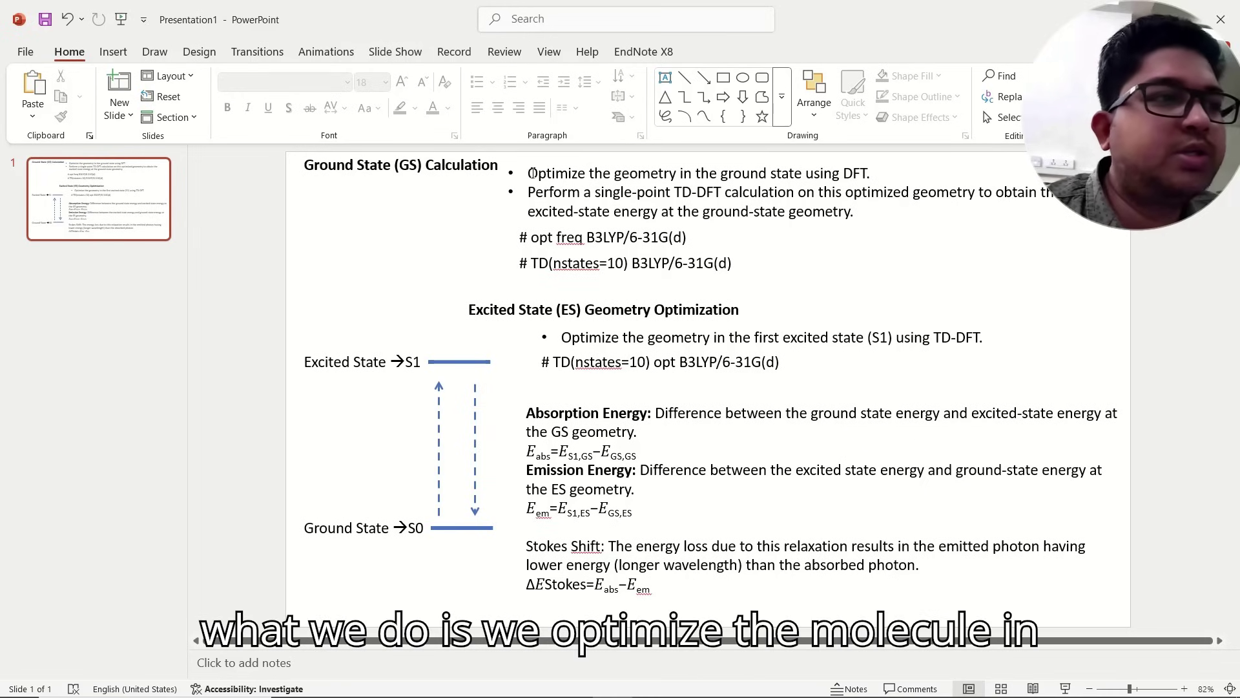
pyautogui.moveTo(529, 173); pyautogui.dragTo(872, 173)
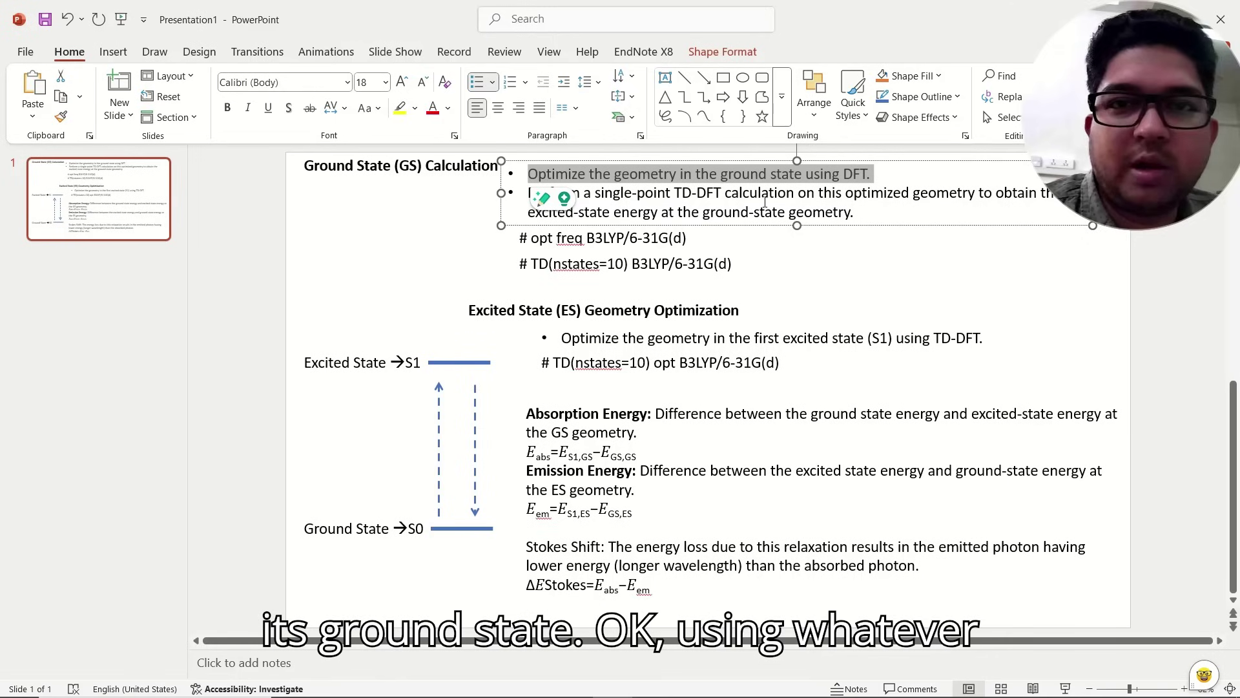
pyautogui.click(469, 239)
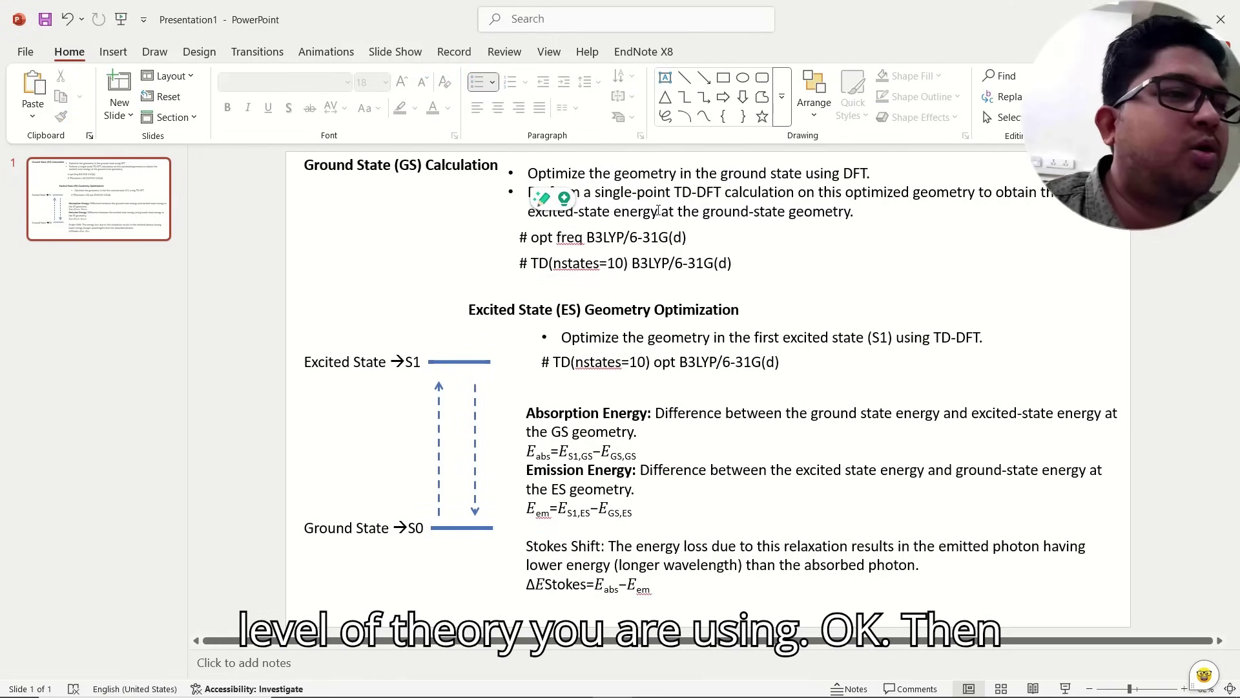
pyautogui.click(539, 192)
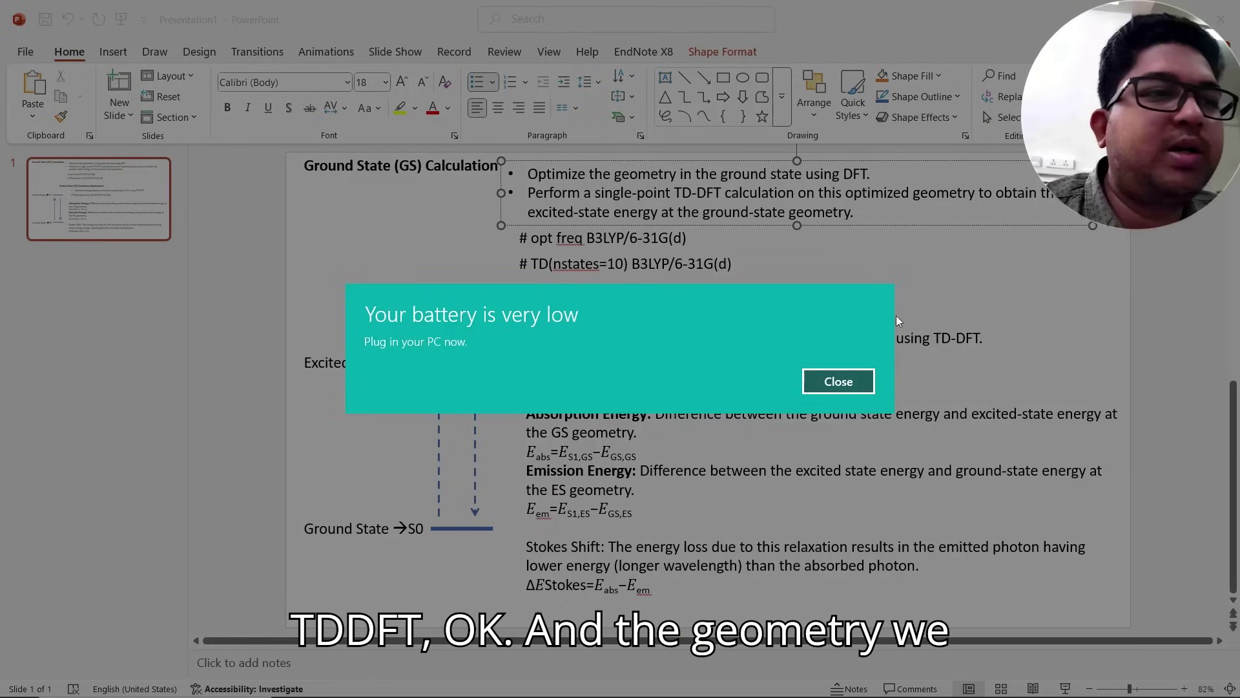
pyautogui.click(838, 381)
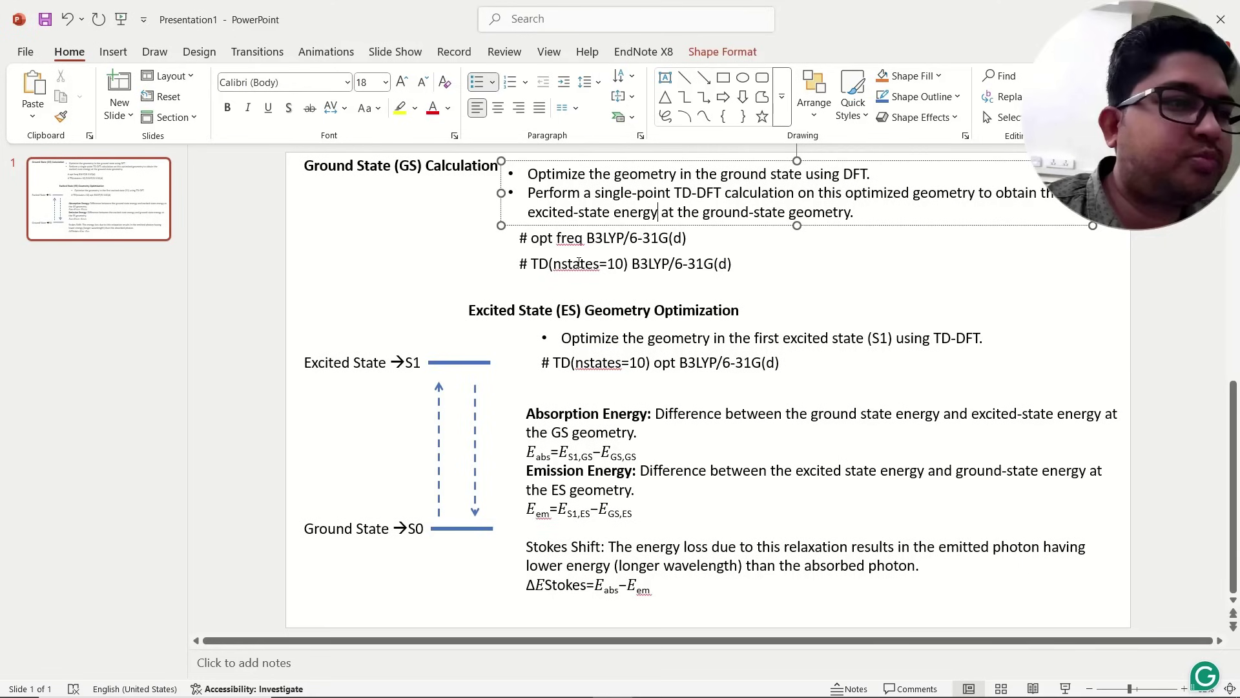
pyautogui.click(541, 238)
pyautogui.moveTo(531, 238); pyautogui.dragTo(672, 239)
pyautogui.click(571, 263)
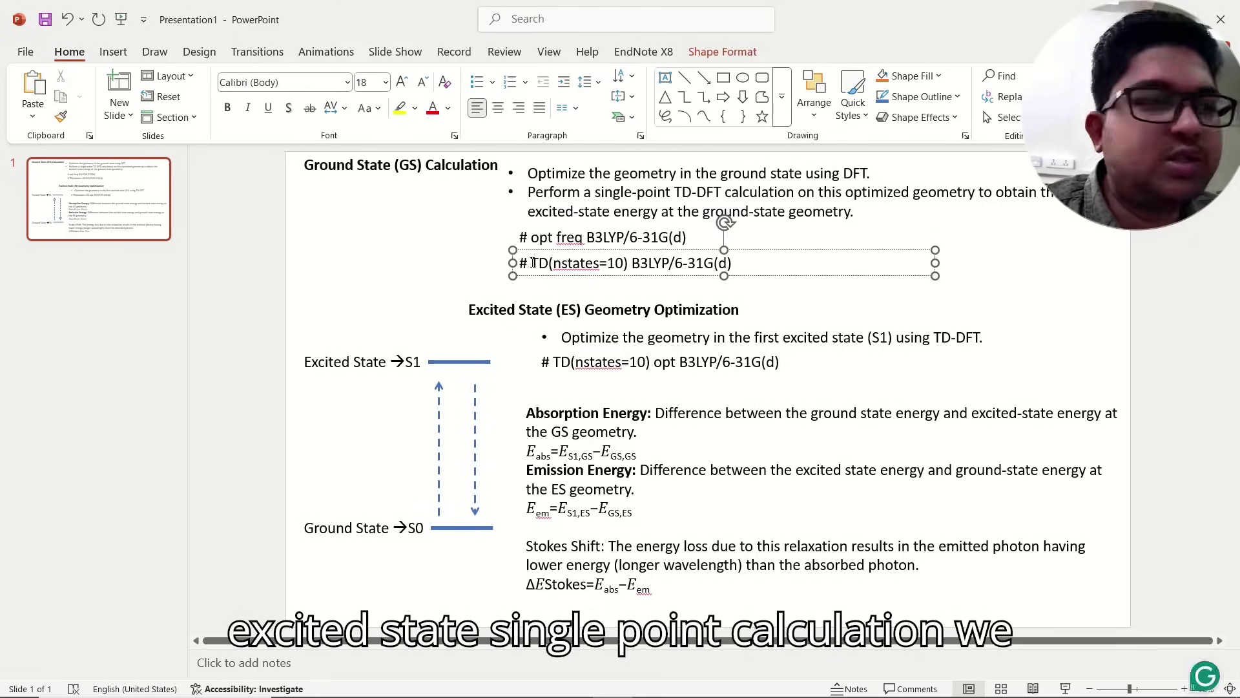
pyautogui.moveTo(531, 263); pyautogui.dragTo(733, 264)
pyautogui.click(445, 292)
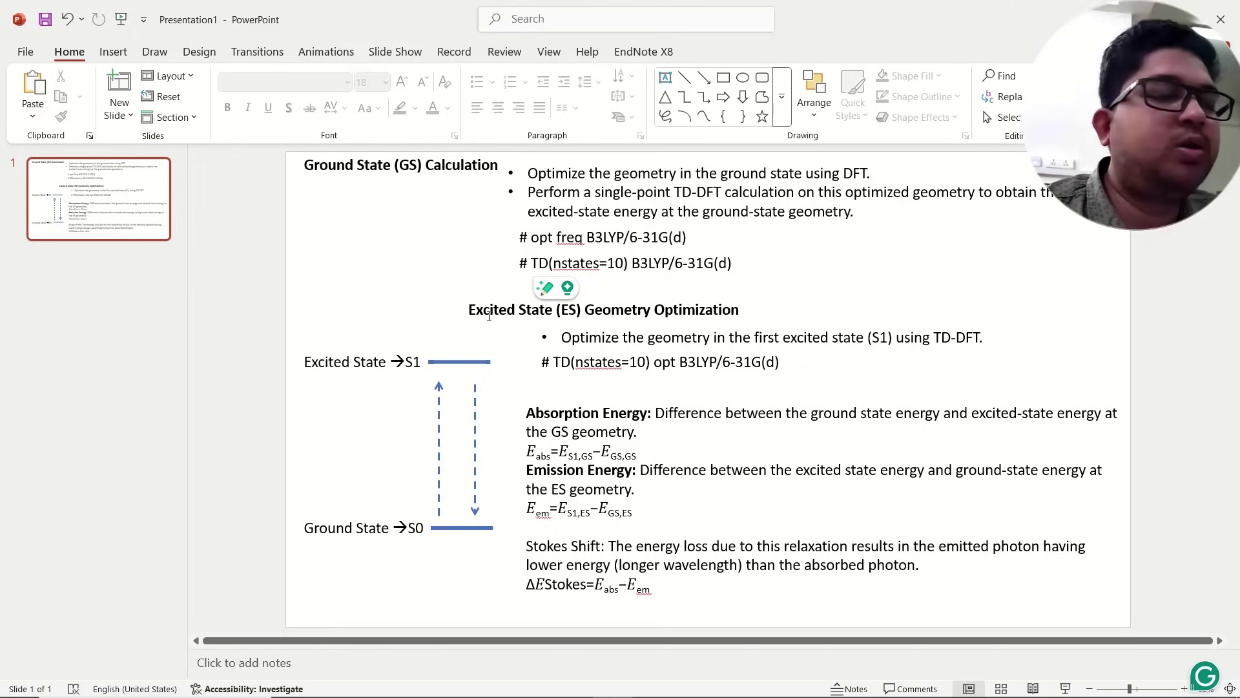
pyautogui.click(716, 315)
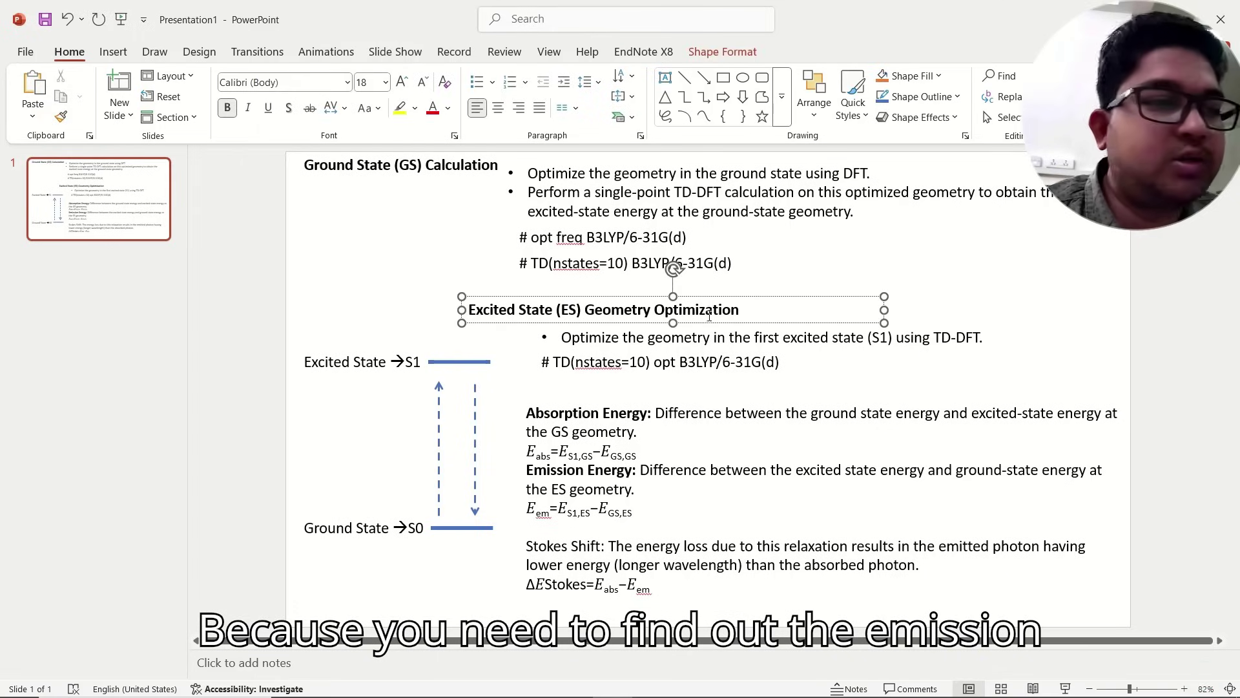
pyautogui.click(648, 340)
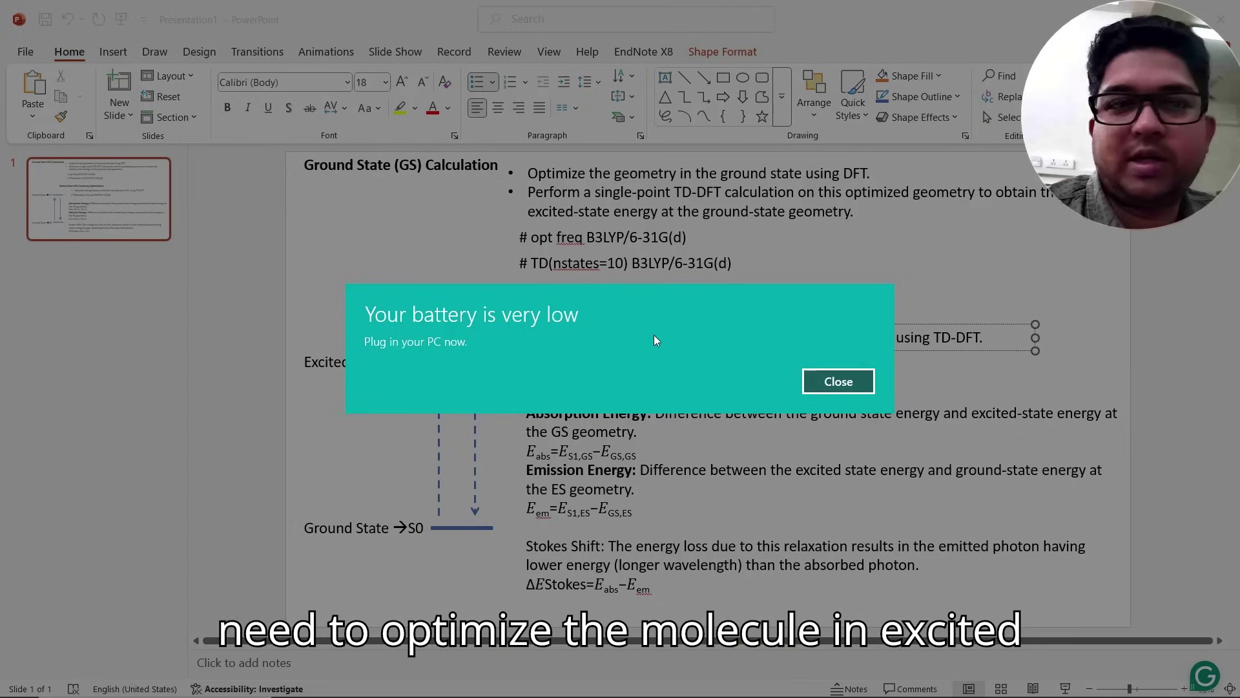
pyautogui.click(838, 381)
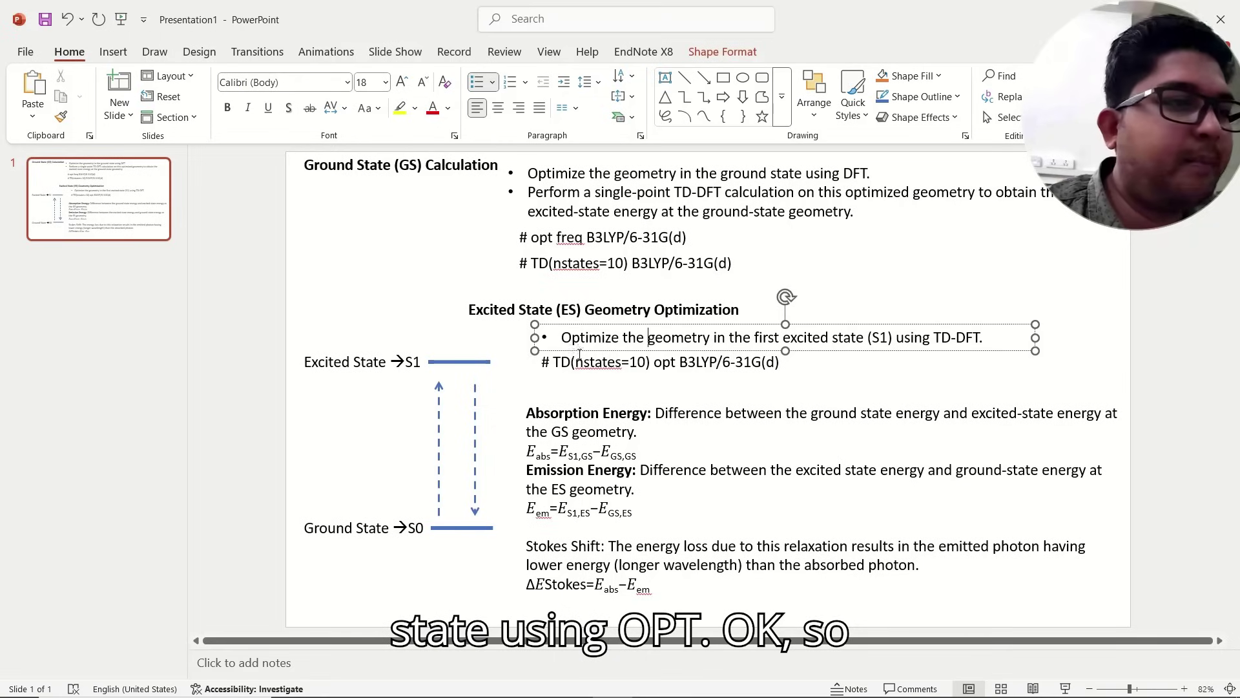
pyautogui.moveTo(553, 360); pyautogui.dragTo(783, 359)
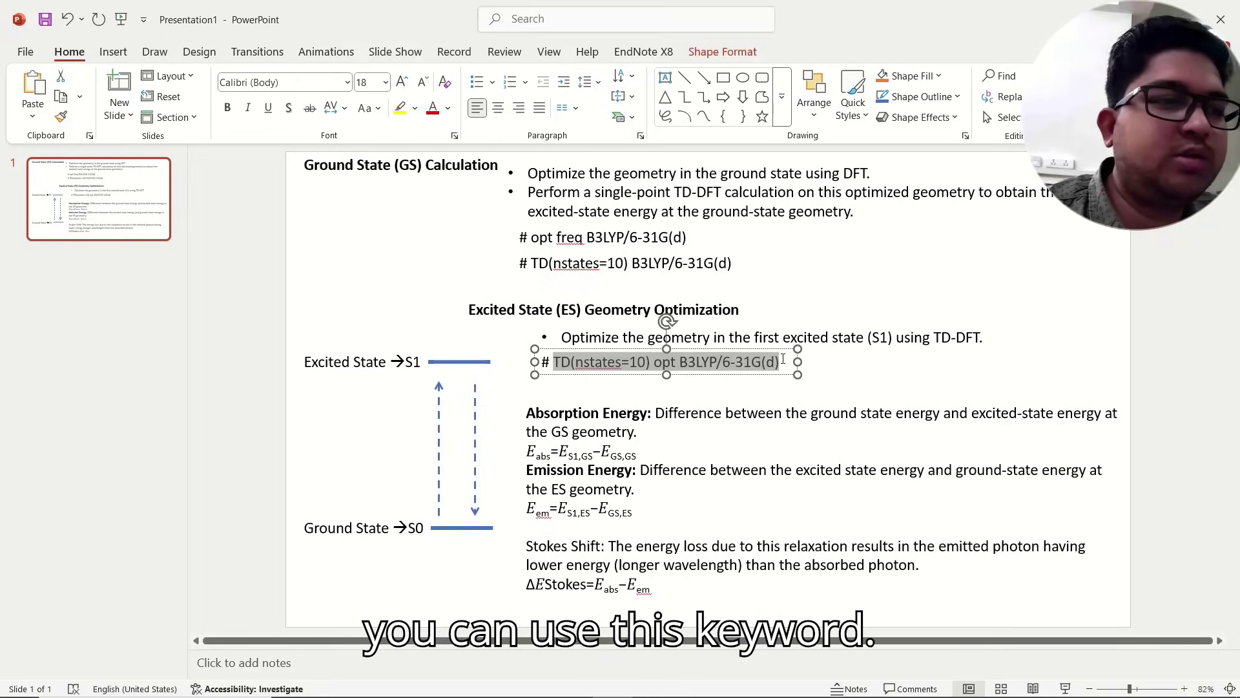
pyautogui.click(852, 372)
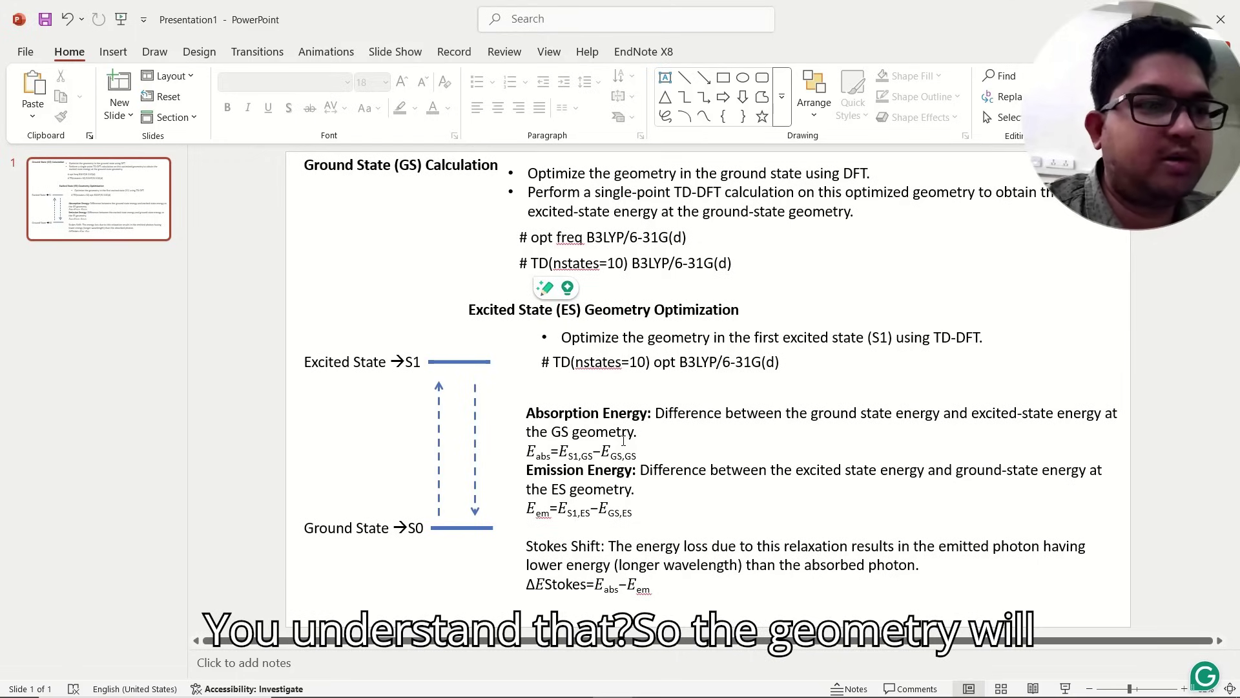
pyautogui.click(562, 451)
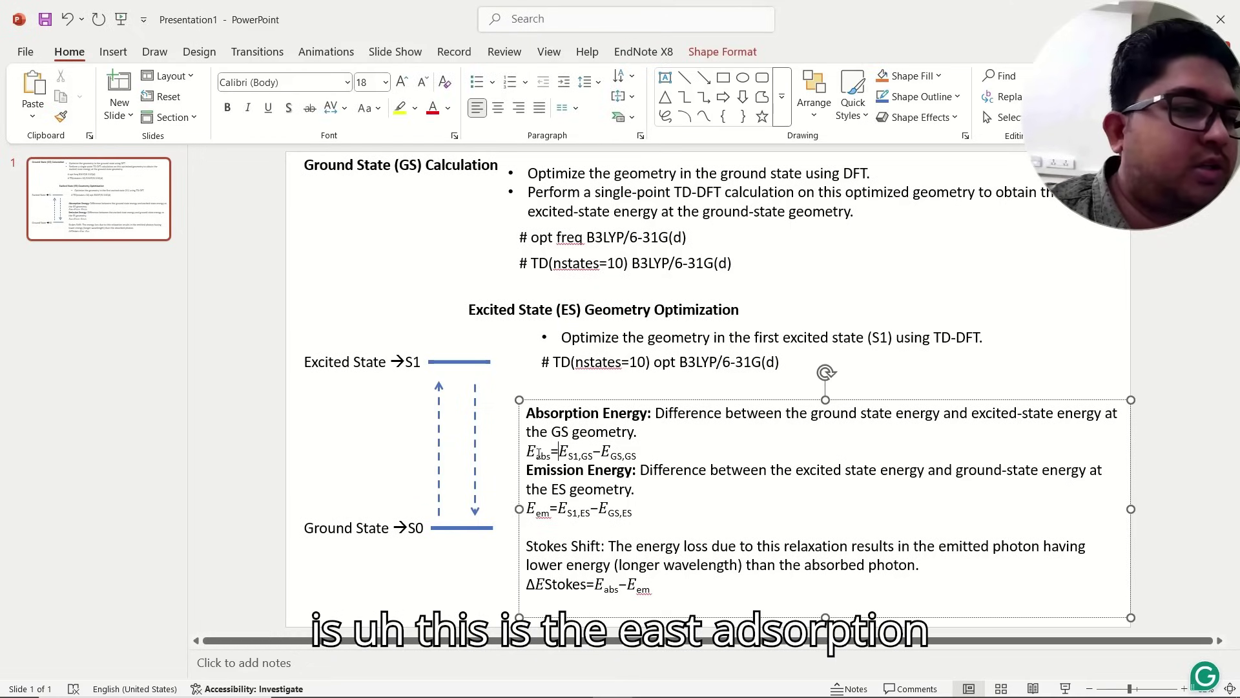
# Highlight E_abs and its energy difference in the absorption equation, then the emission definition.
pyautogui.moveTo(527, 452); pyautogui.dragTo(593, 454)
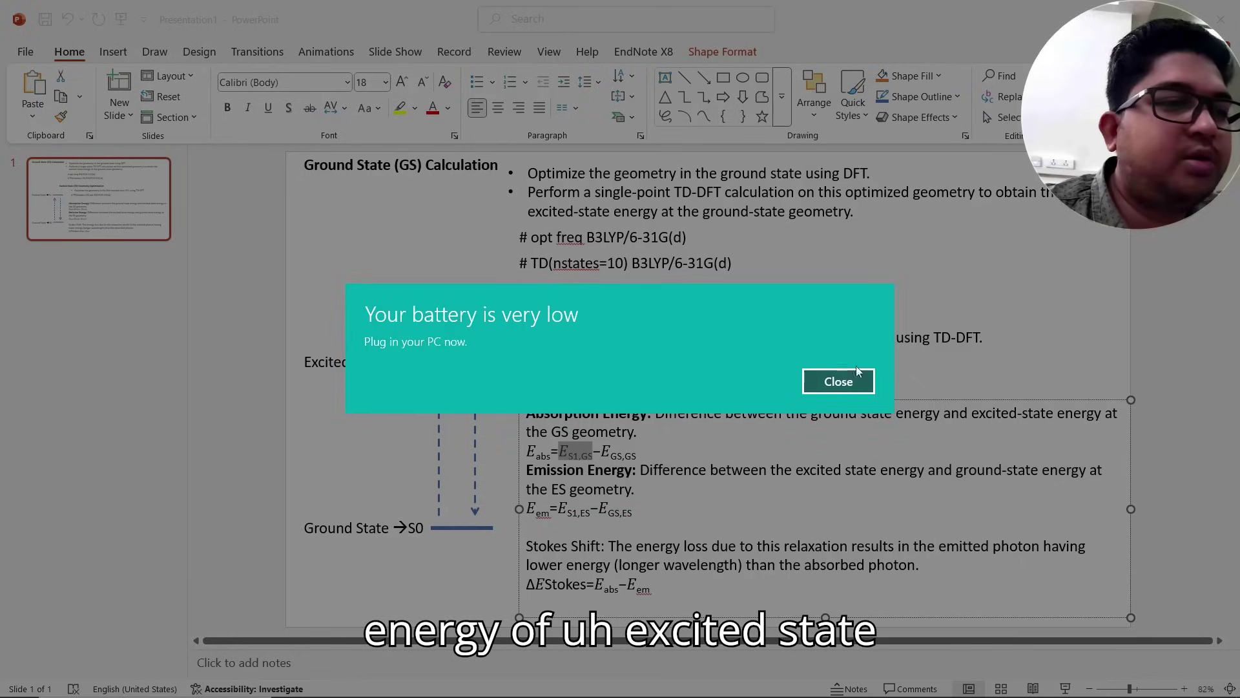
pyautogui.click(838, 381)
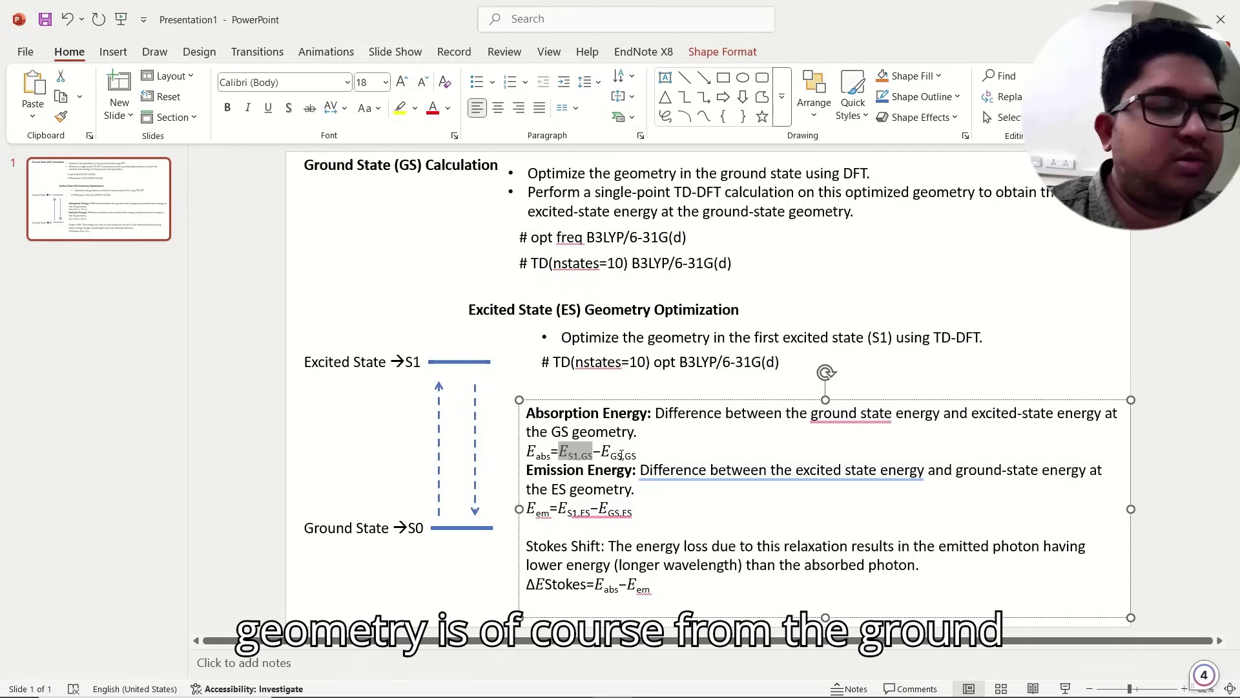
pyautogui.click(639, 455)
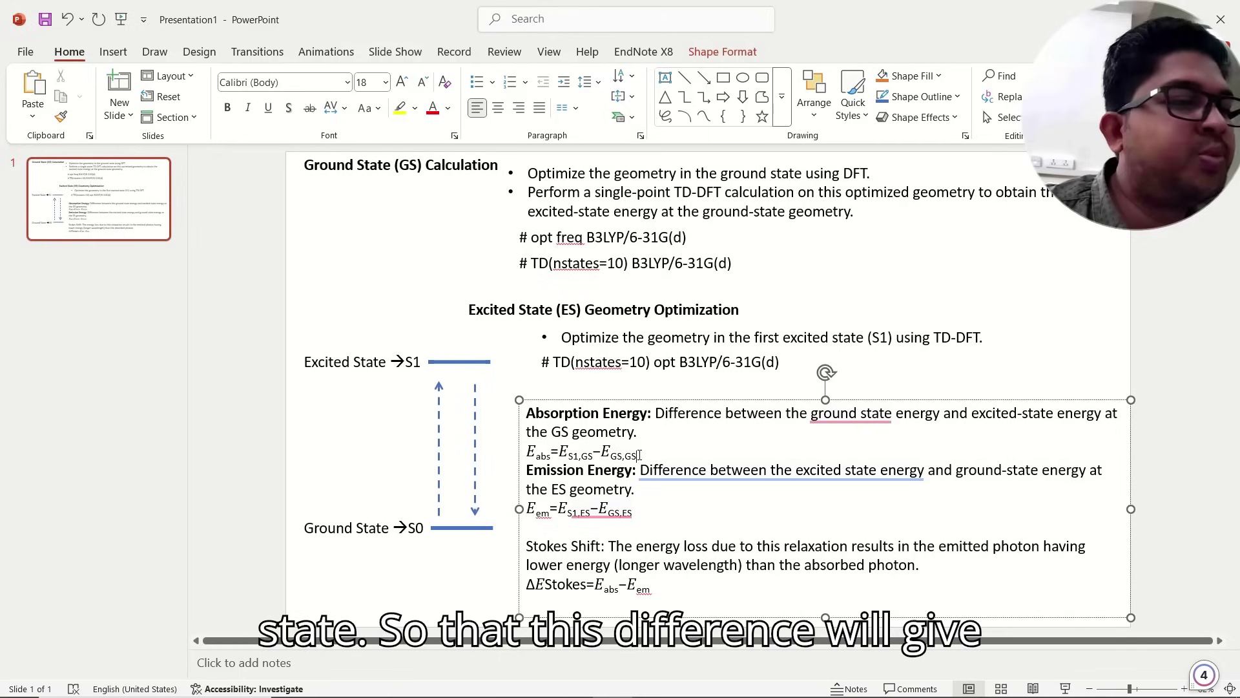
pyautogui.moveTo(639, 455); pyautogui.dragTo(561, 452)
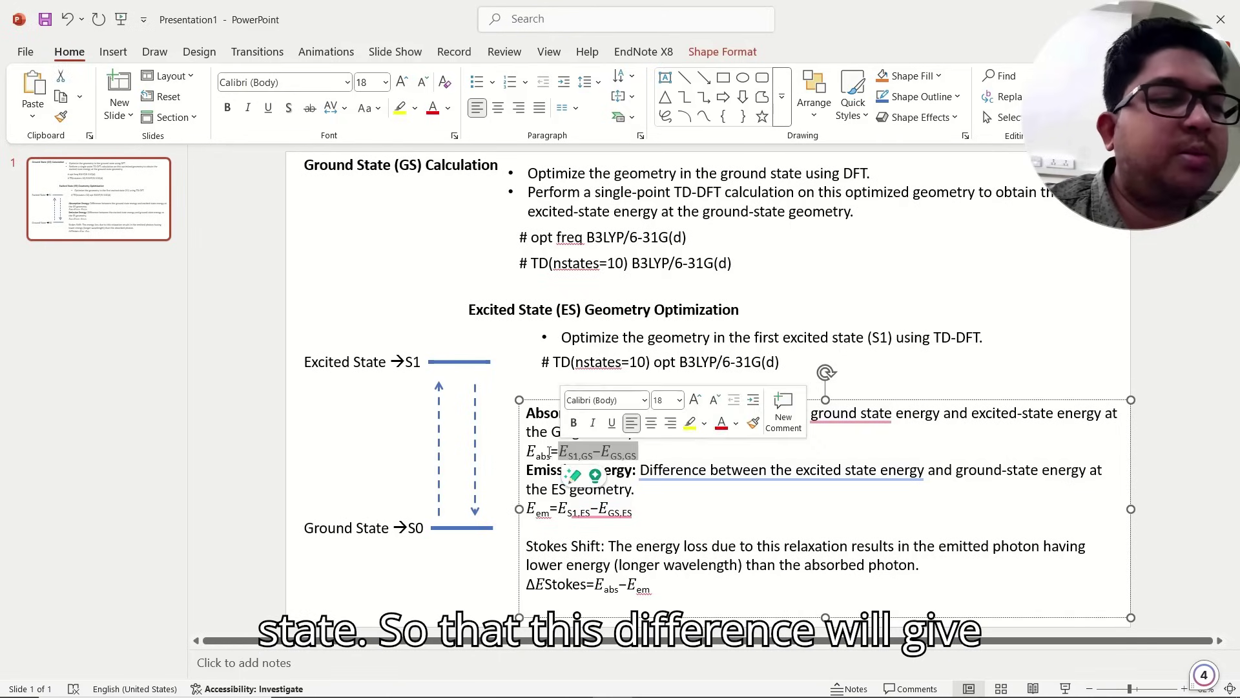
pyautogui.click(565, 473)
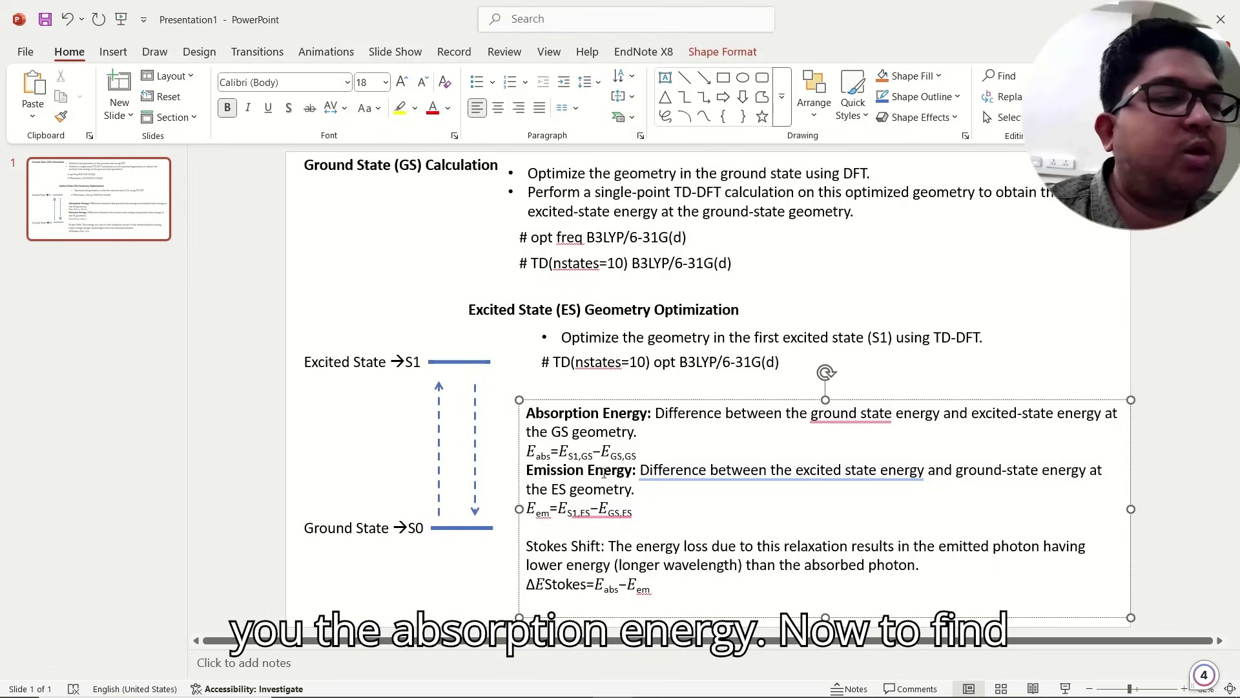
pyautogui.click(689, 491)
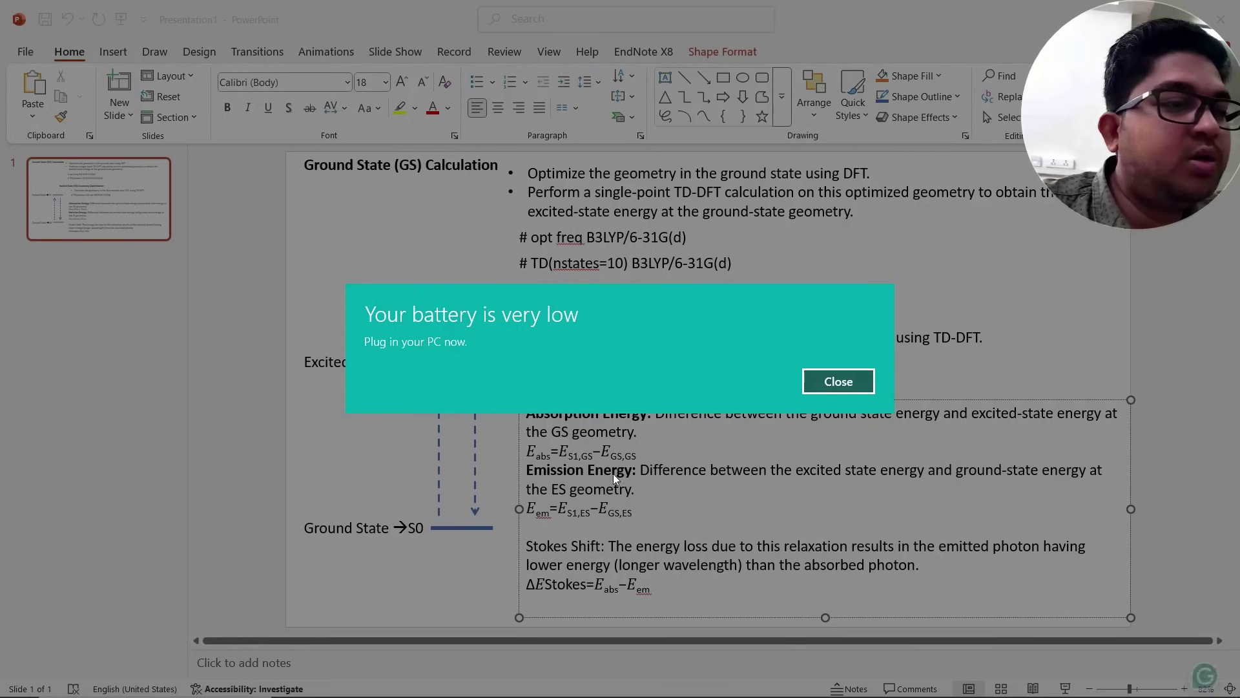
# Drag the absorption, emission and Stokes shift definitions block slightly upward.
pyautogui.click(820, 381)
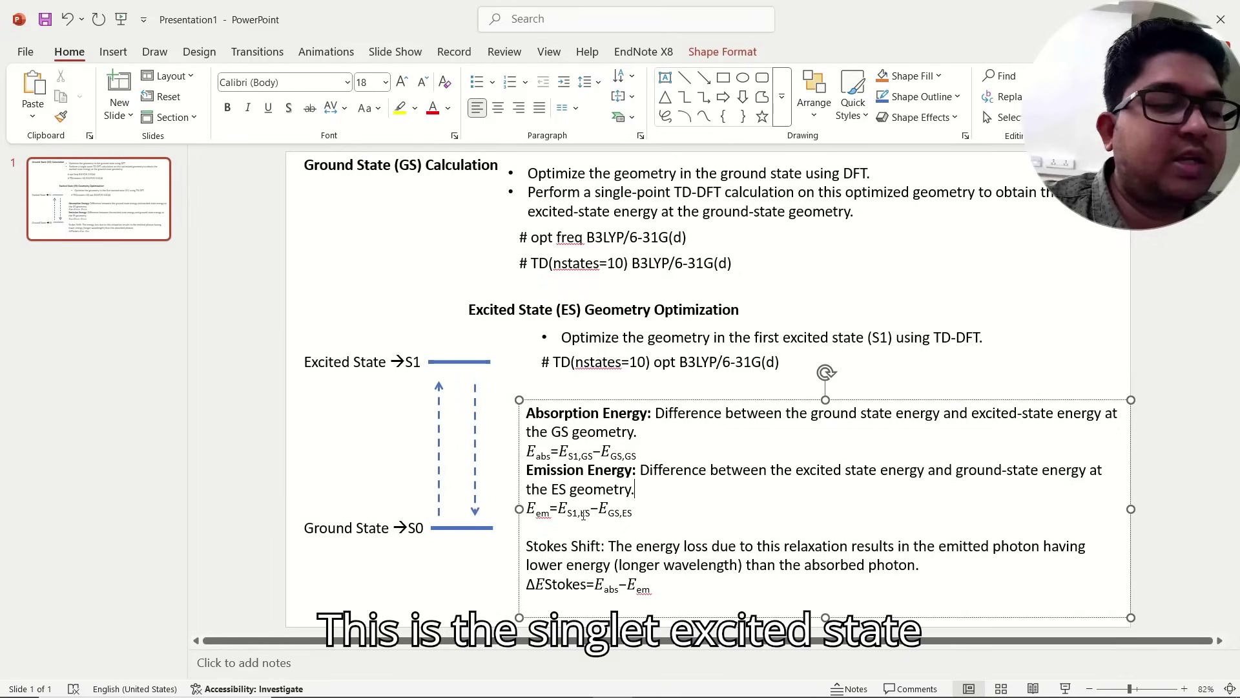
pyautogui.moveTo(584, 514)
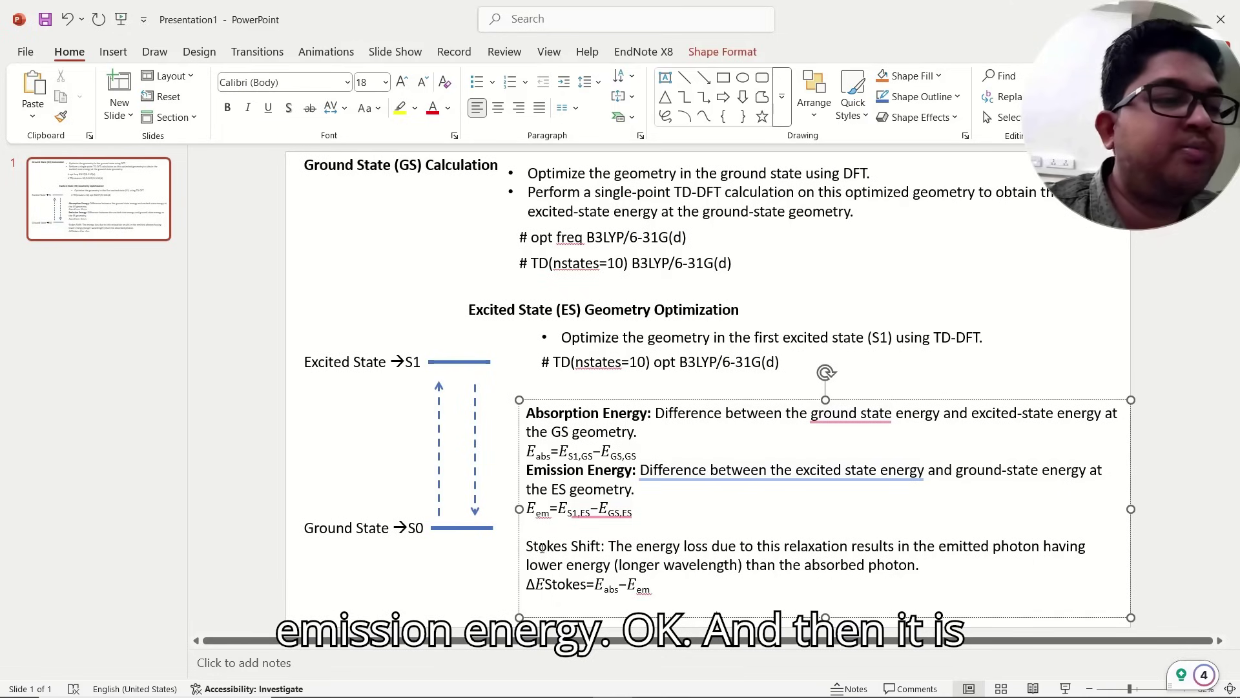
pyautogui.moveTo(524, 543)
pyautogui.mouseDown()
pyautogui.moveTo(559, 540)
pyautogui.moveTo(528, 532)
pyautogui.mouseUp()
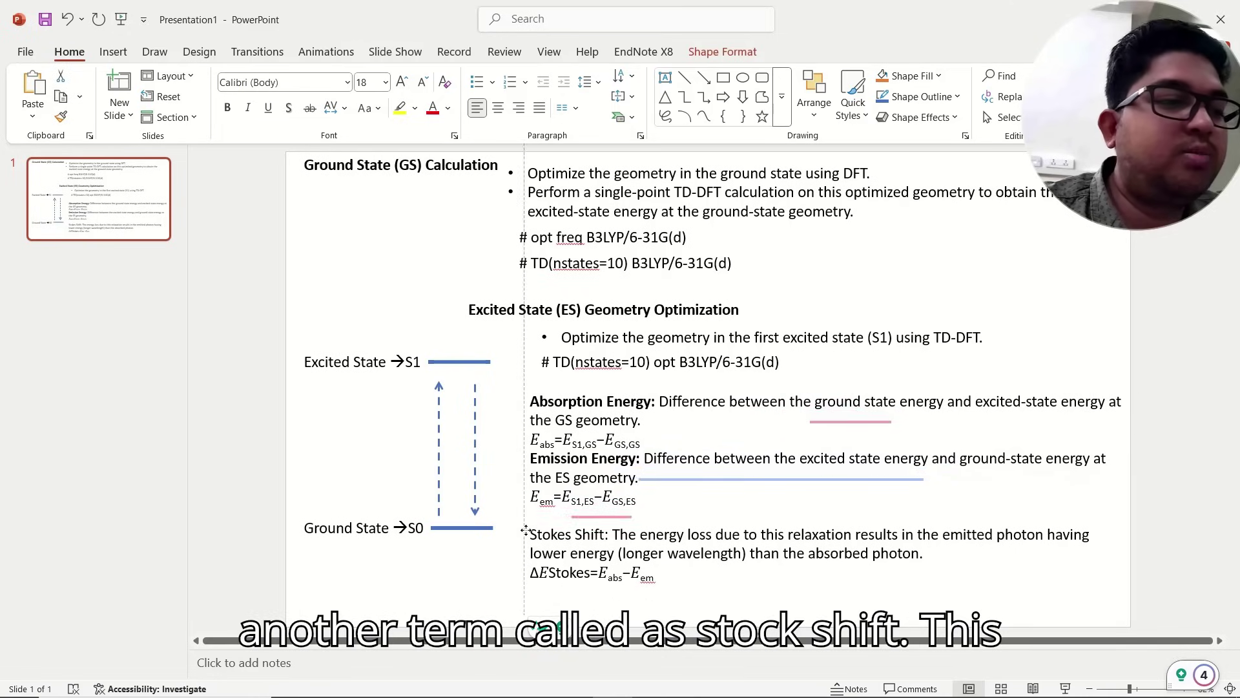
# Subscript 'Stokes' in the ΔE_Stokes = E_abs − E_em formula with Ctrl+=.
pyautogui.click(569, 535)
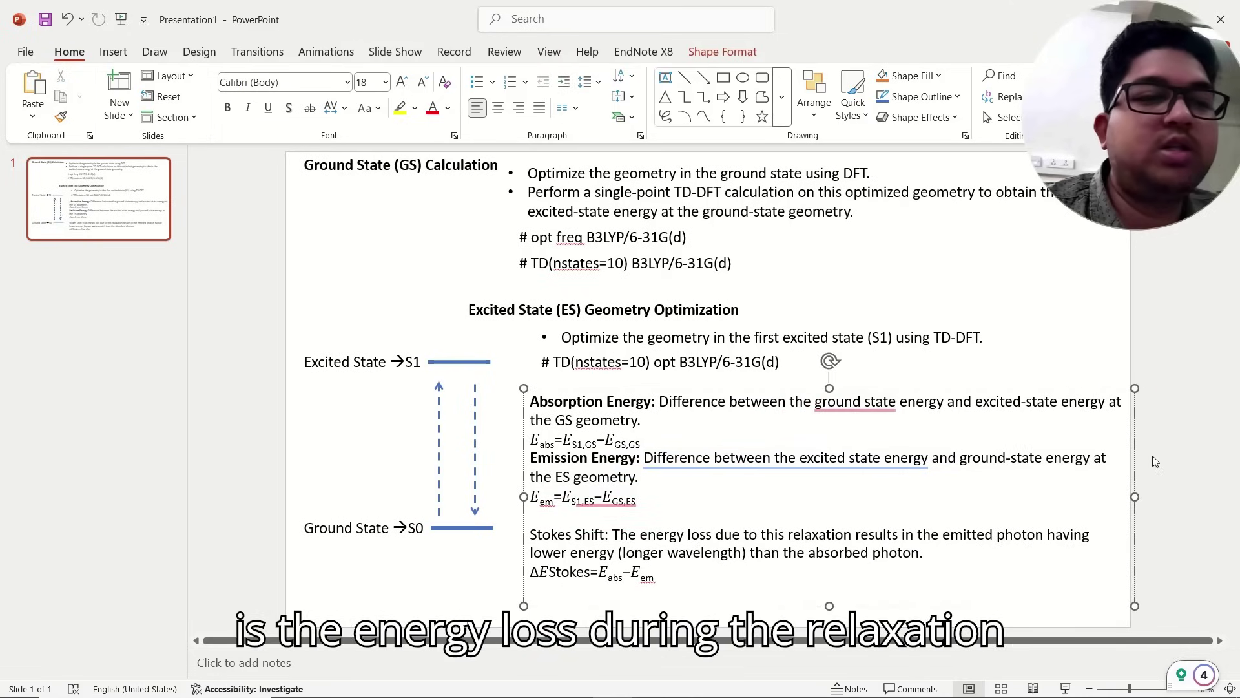
pyautogui.click(1200, 449)
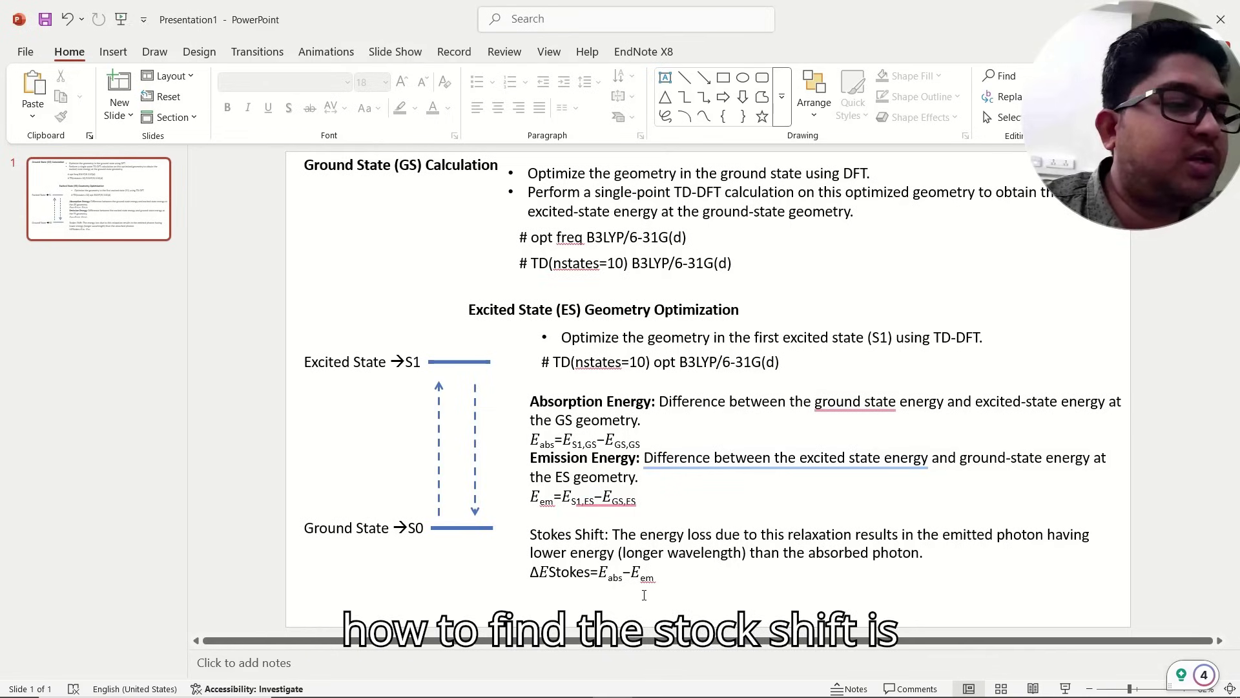
pyautogui.moveTo(549, 573); pyautogui.dragTo(593, 579)
pyautogui.hotkey('ctrl', '=')
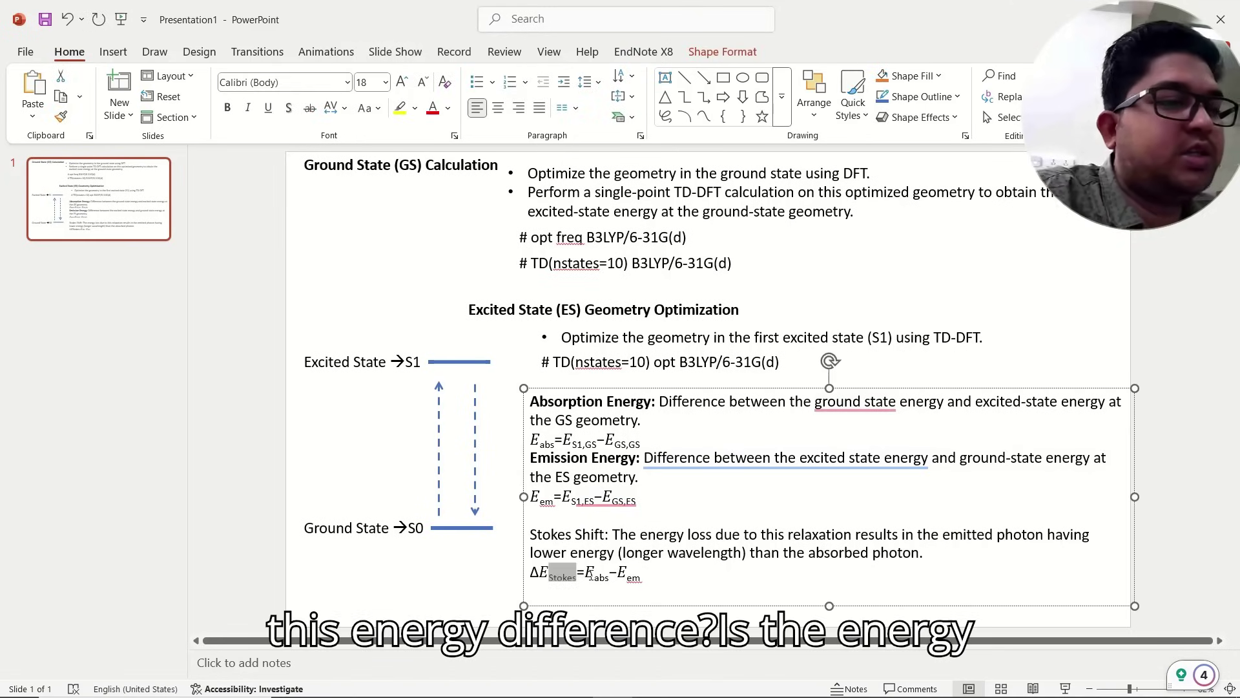
pyautogui.click(629, 574)
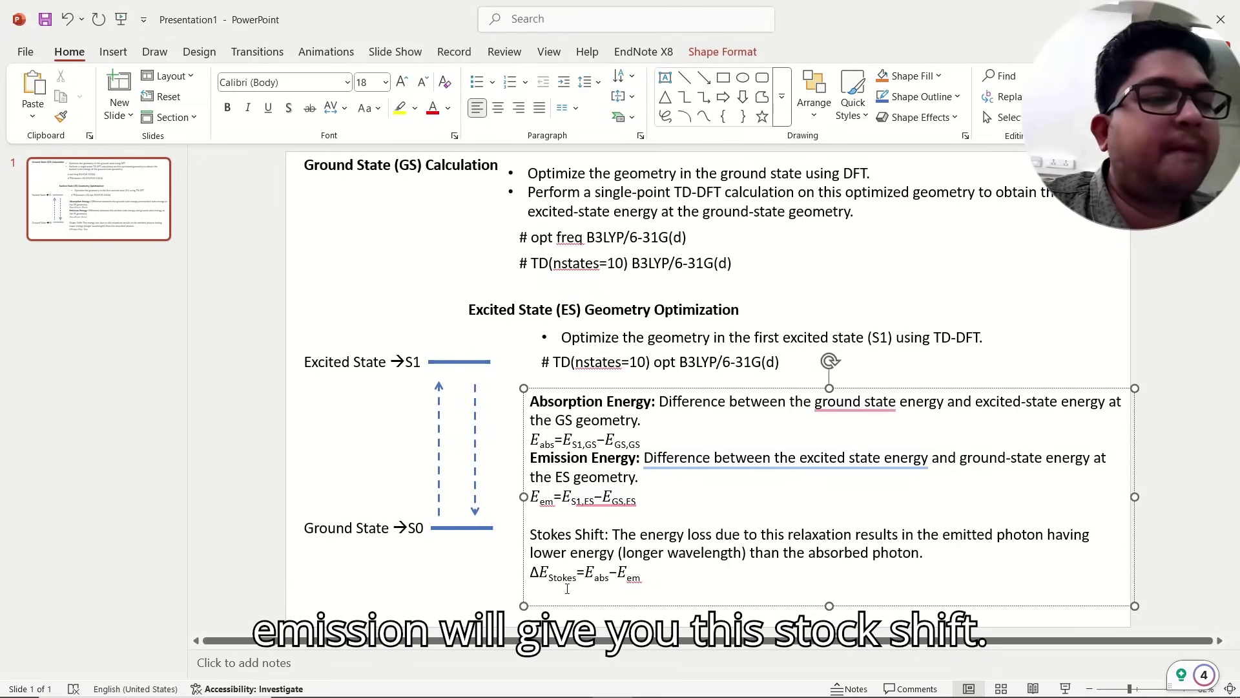
# Point out the upward absorption and downward emission arrows in the S0–S1 diagram.
pyautogui.click(498, 577)
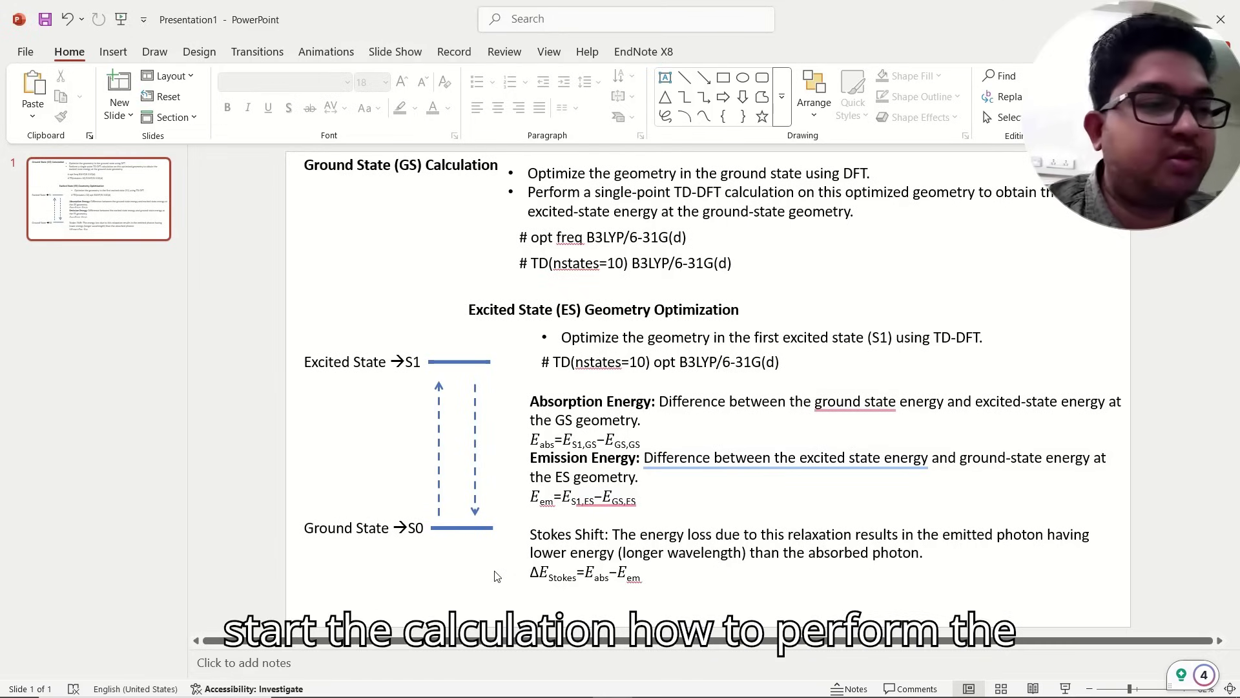
pyautogui.click(439, 450)
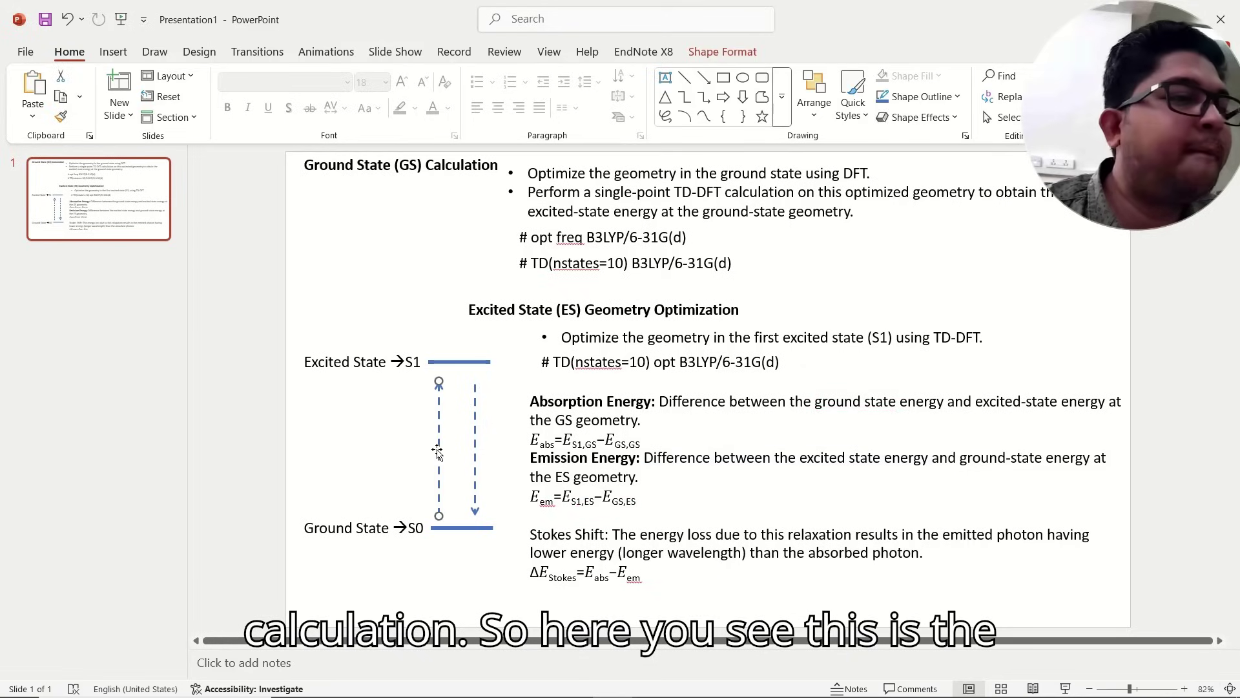
pyautogui.click(474, 441)
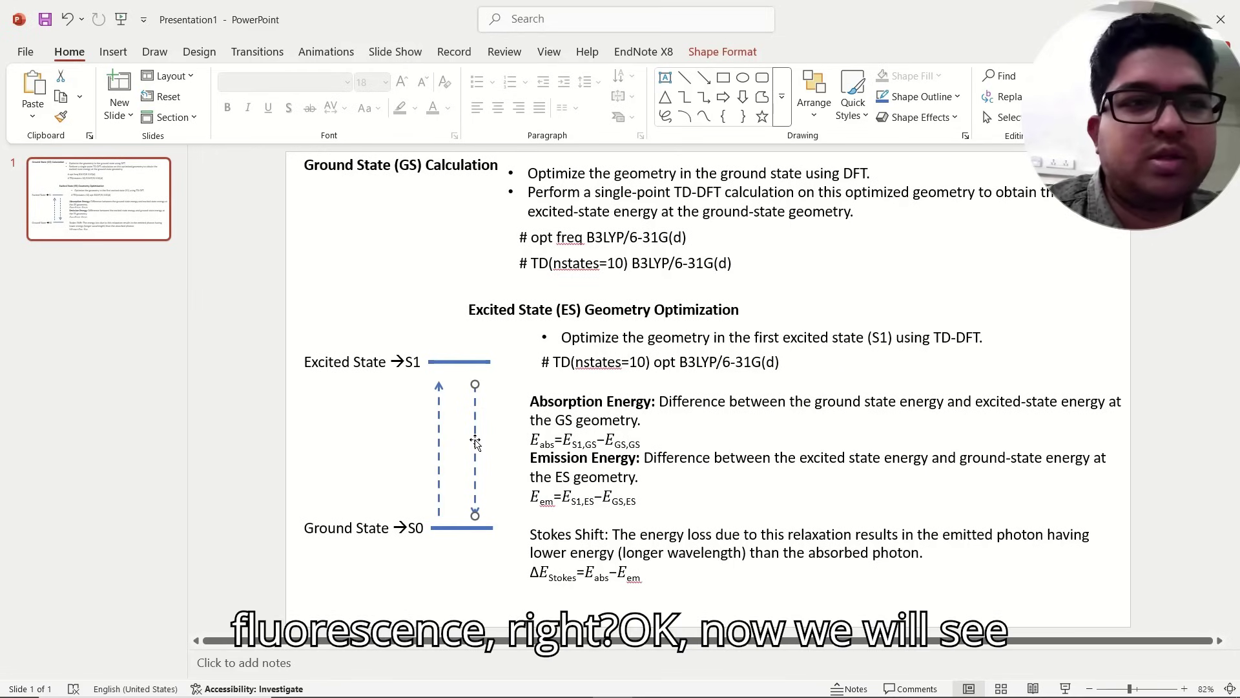
# Open the Absorption folder of the GJ-thiazole-2-carbaldehyde project in File Explorer.
pyautogui.moveTo(476, 681)
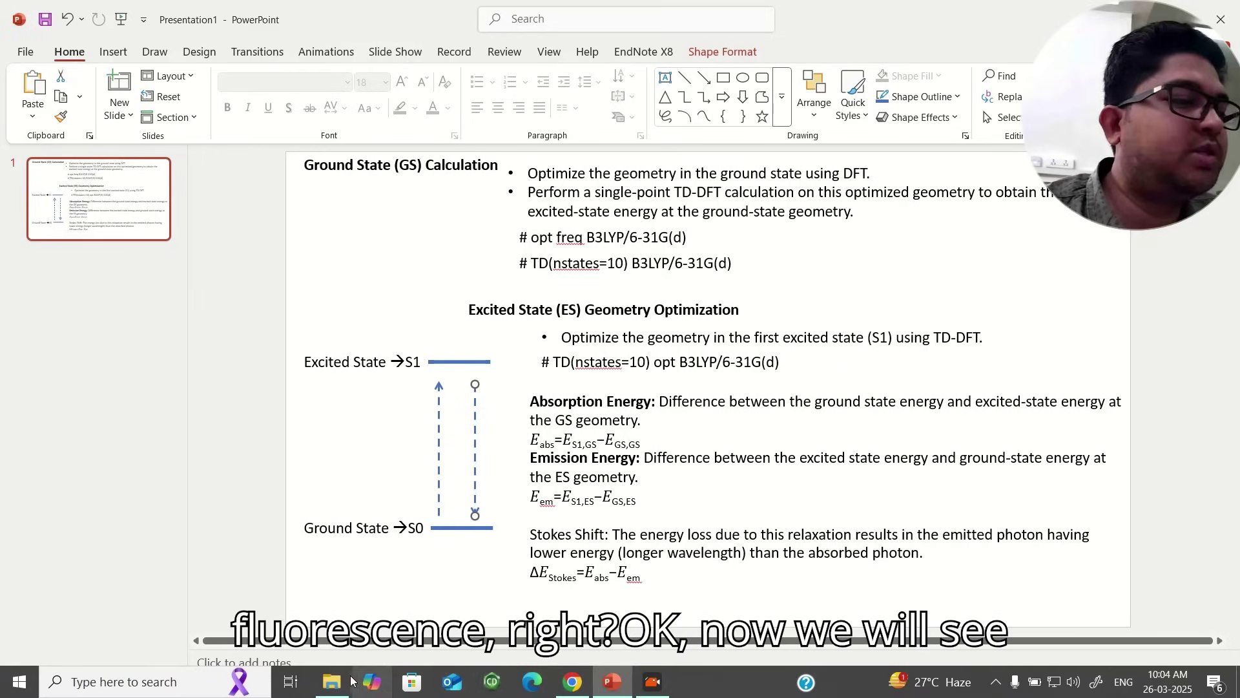
pyautogui.moveTo(340, 680)
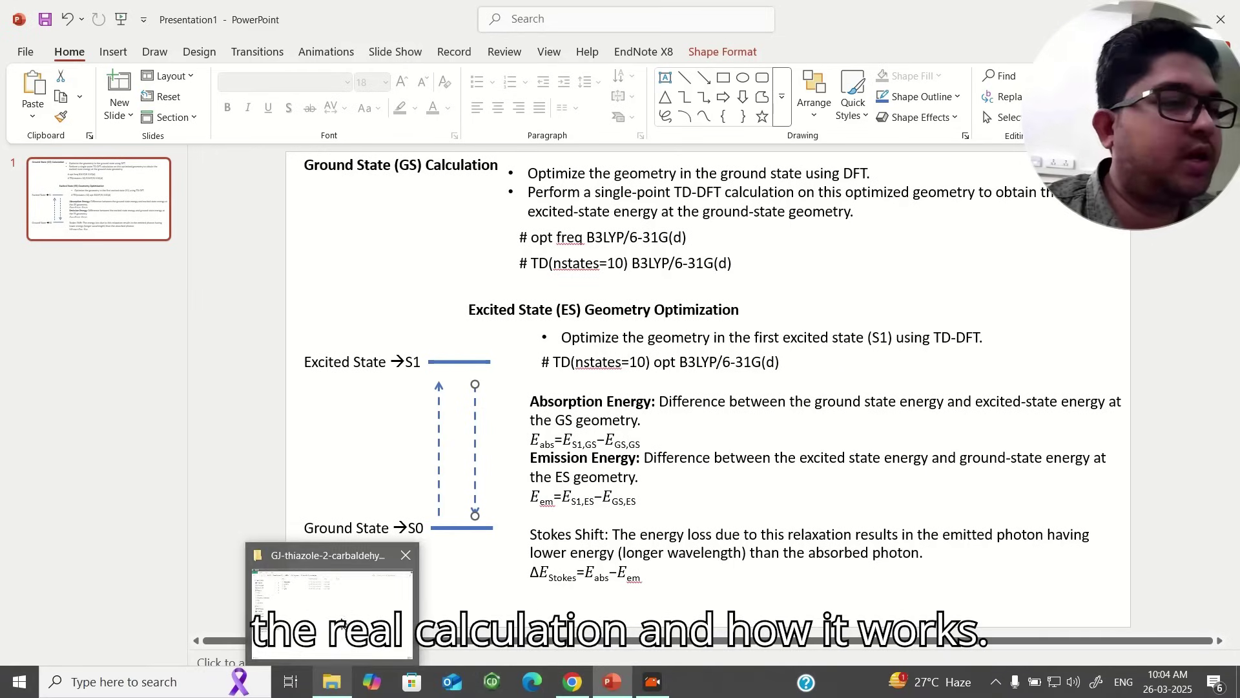
pyautogui.click(340, 656)
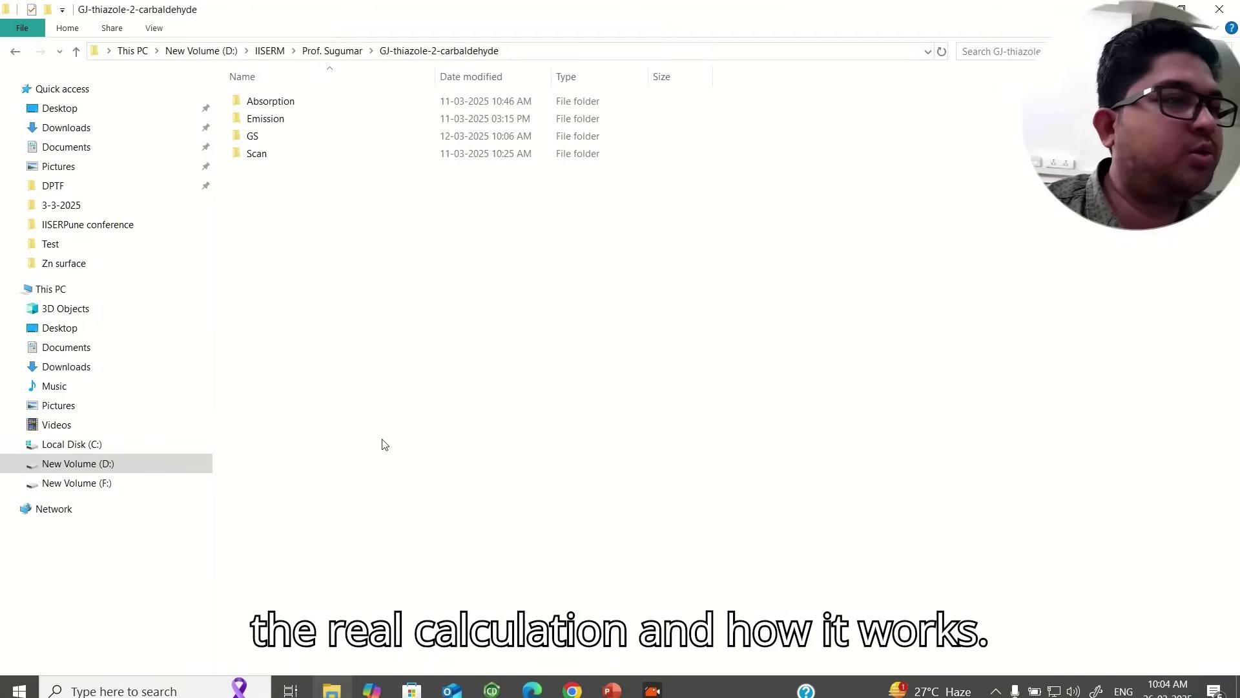
pyautogui.doubleClick(286, 110)
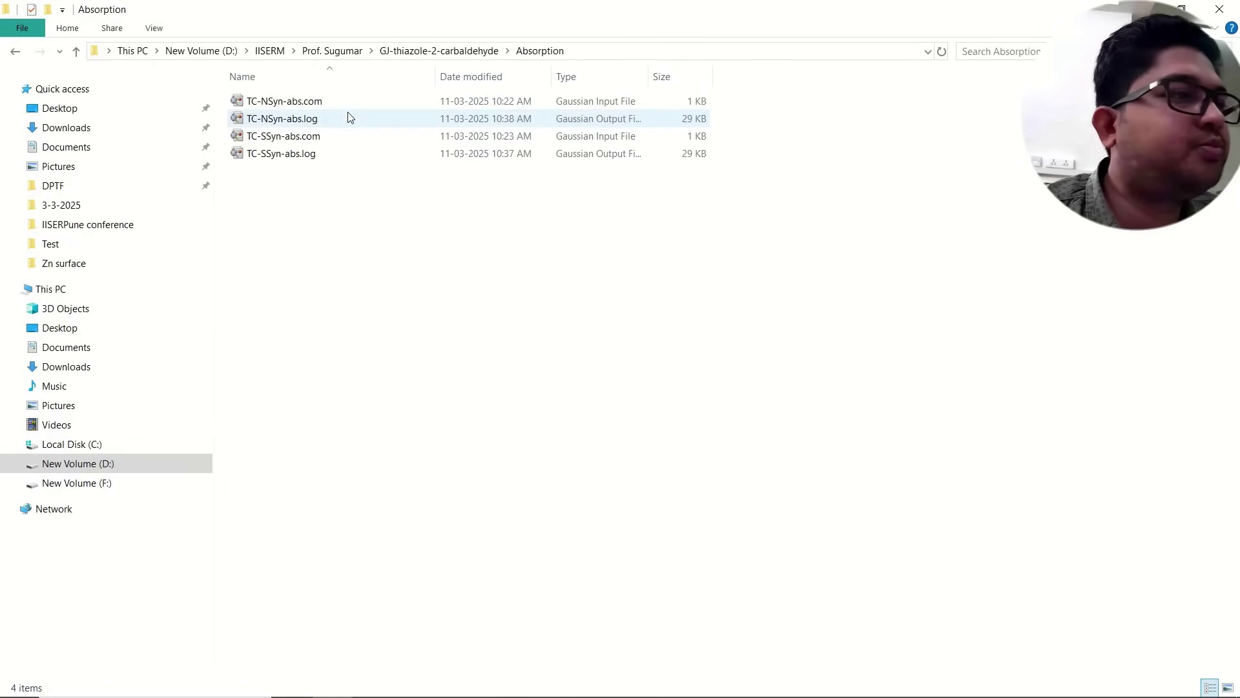
# Preview the TC-NSyn-abs.com structure in GaussView, rotating it, then close the viewer.
pyautogui.doubleClick(304, 104)
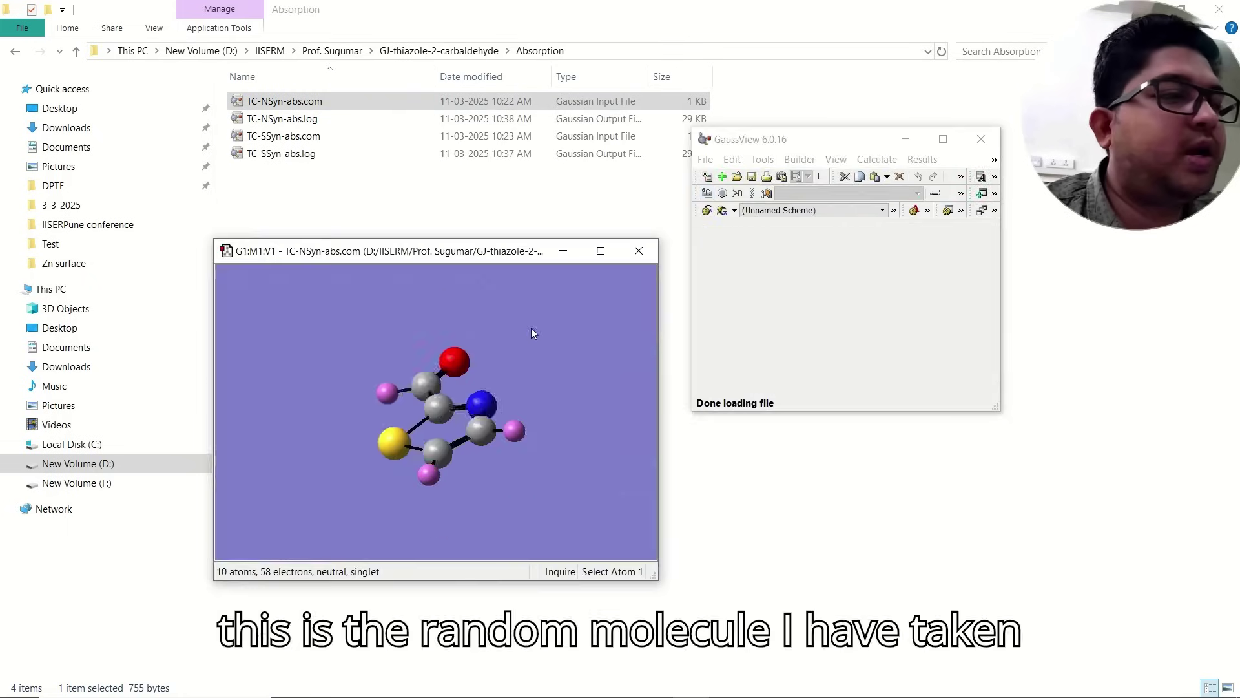
pyautogui.moveTo(531, 334); pyautogui.dragTo(838, 382)
pyautogui.click(838, 381)
pyautogui.moveTo(513, 402); pyautogui.dragTo(486, 439)
pyautogui.click(981, 139)
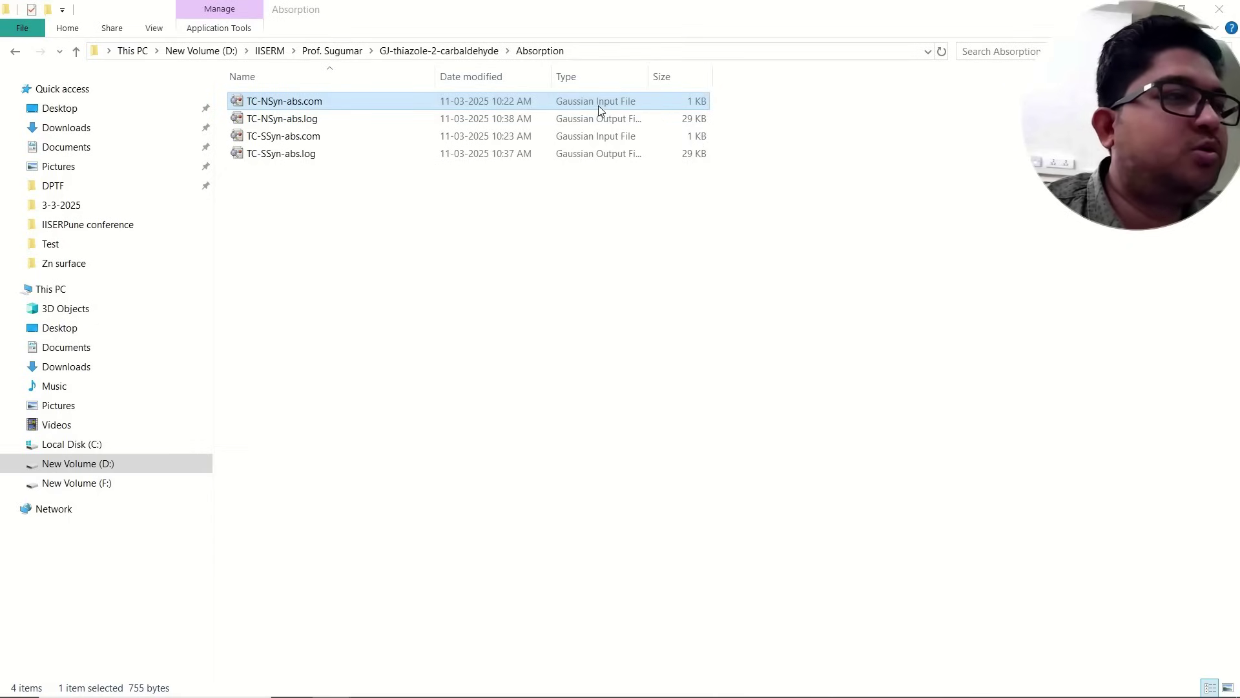
# Open TC-NSyn-abs.com in Notepad++ with Edit with Notepad++.
pyautogui.rightClick(598, 102)
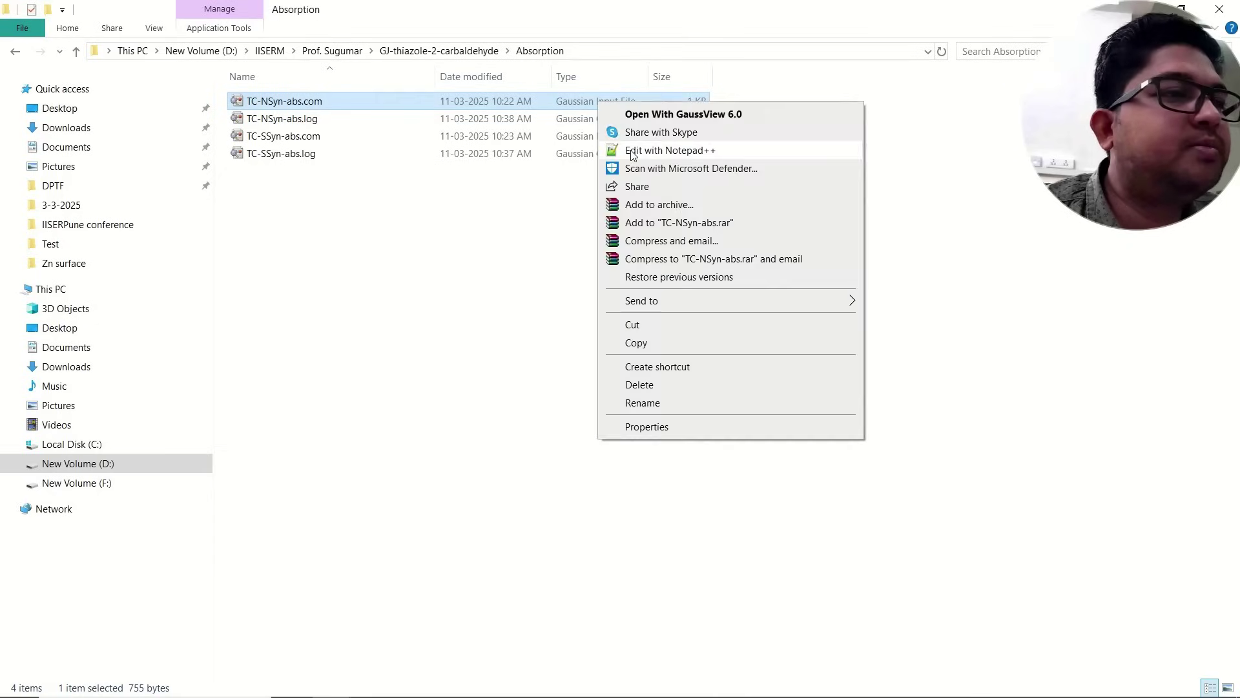
pyautogui.click(632, 152)
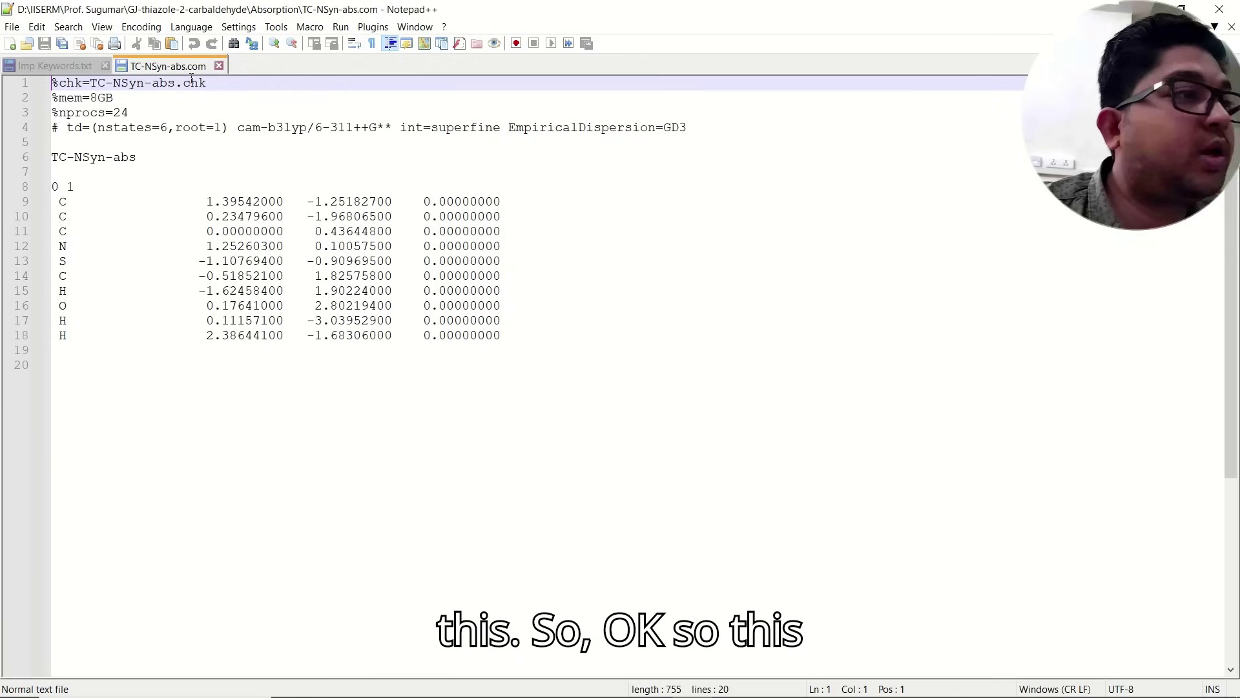
pyautogui.click(1219, 9)
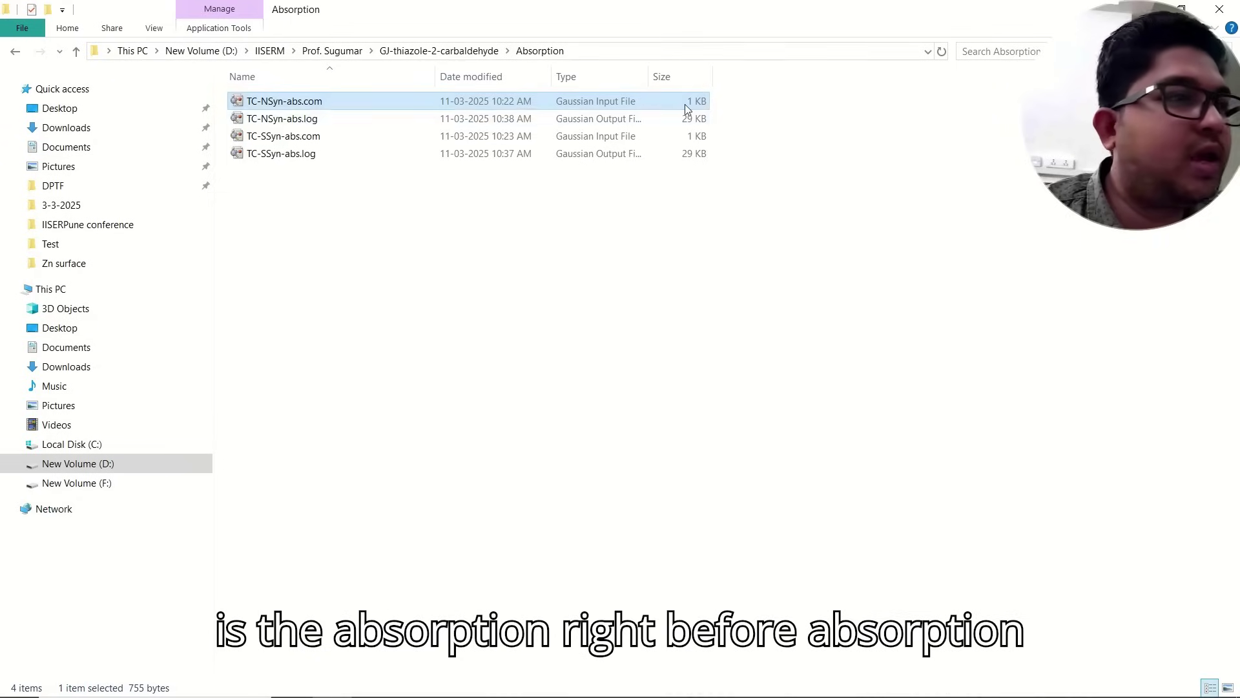
# Open the ground-state input TC-NSyn-GS.com from the GS folder in Notepad++.
pyautogui.click(478, 52)
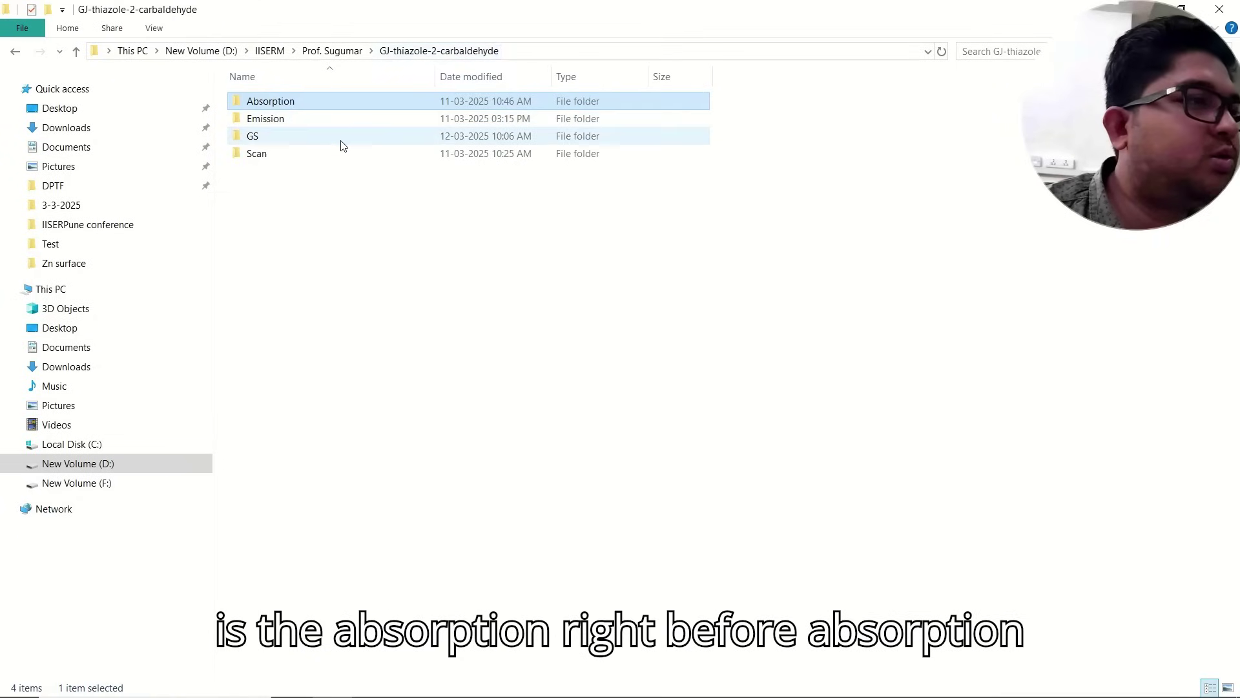
pyautogui.doubleClick(276, 138)
pyautogui.click(308, 122)
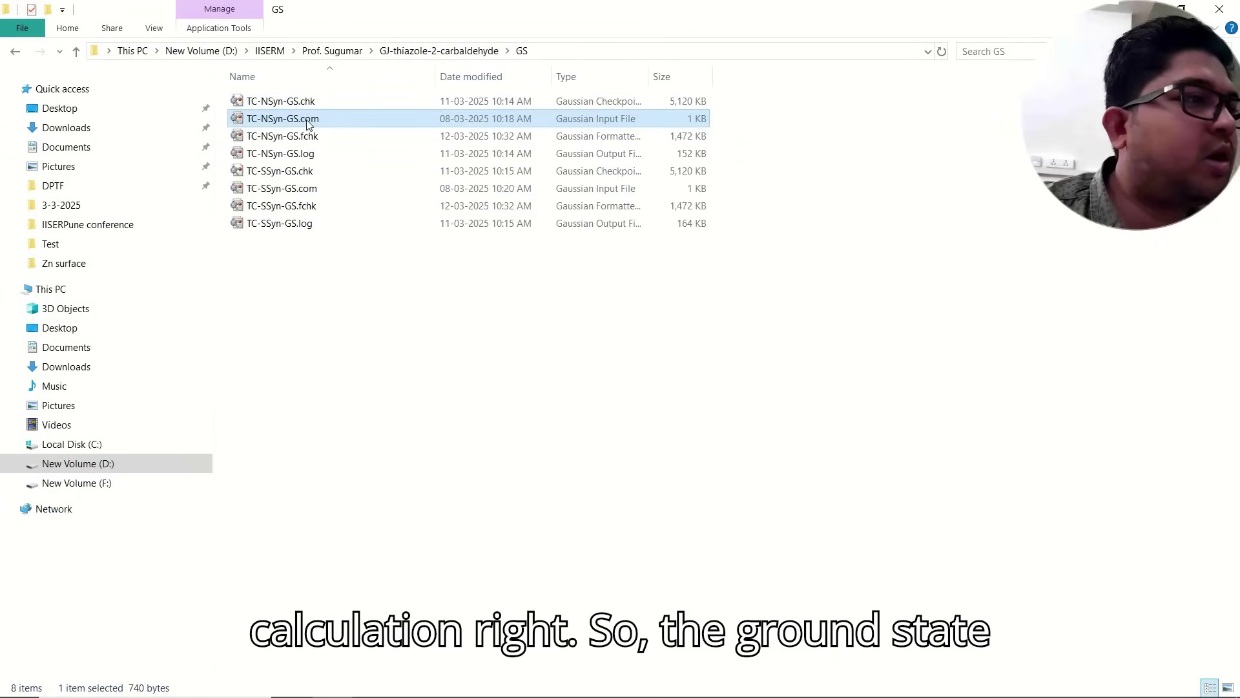
pyautogui.rightClick(308, 121)
pyautogui.click(344, 167)
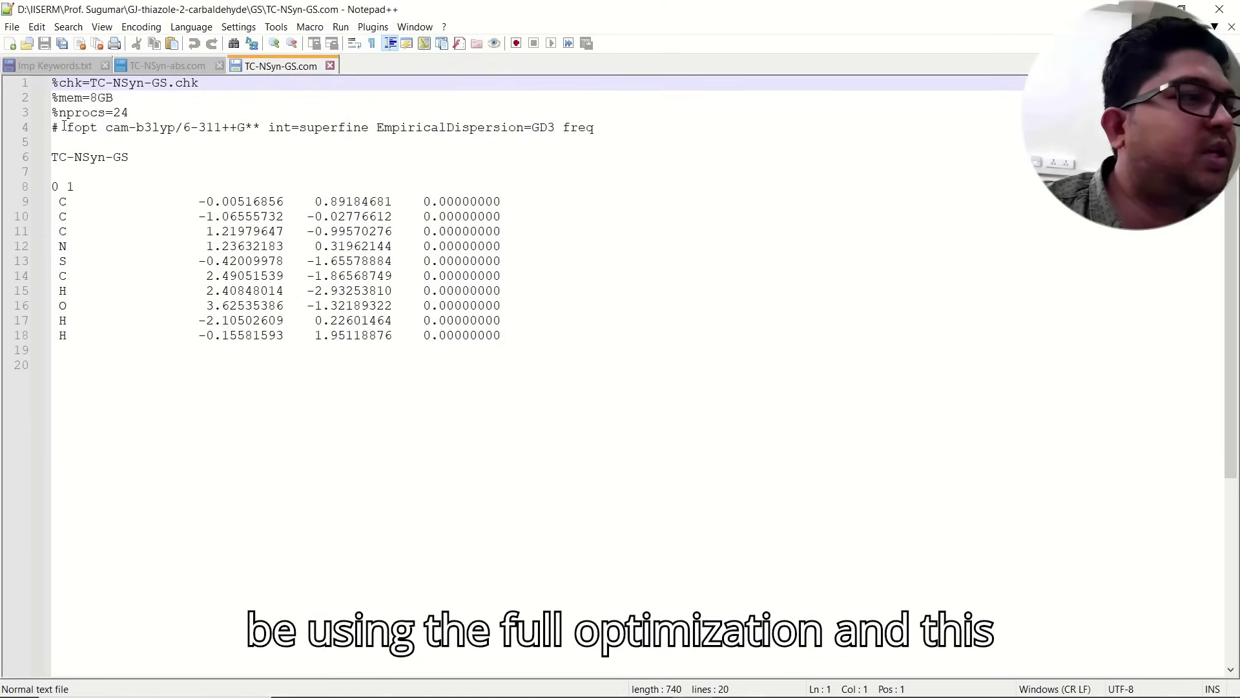
# Highlight cam-b3lyp, EmpiricalDispersion=GD3 and freq in TC-NSyn-GS.com, then close it and minimize Notepad++.
pyautogui.moveTo(107, 127); pyautogui.dragTo(553, 128)
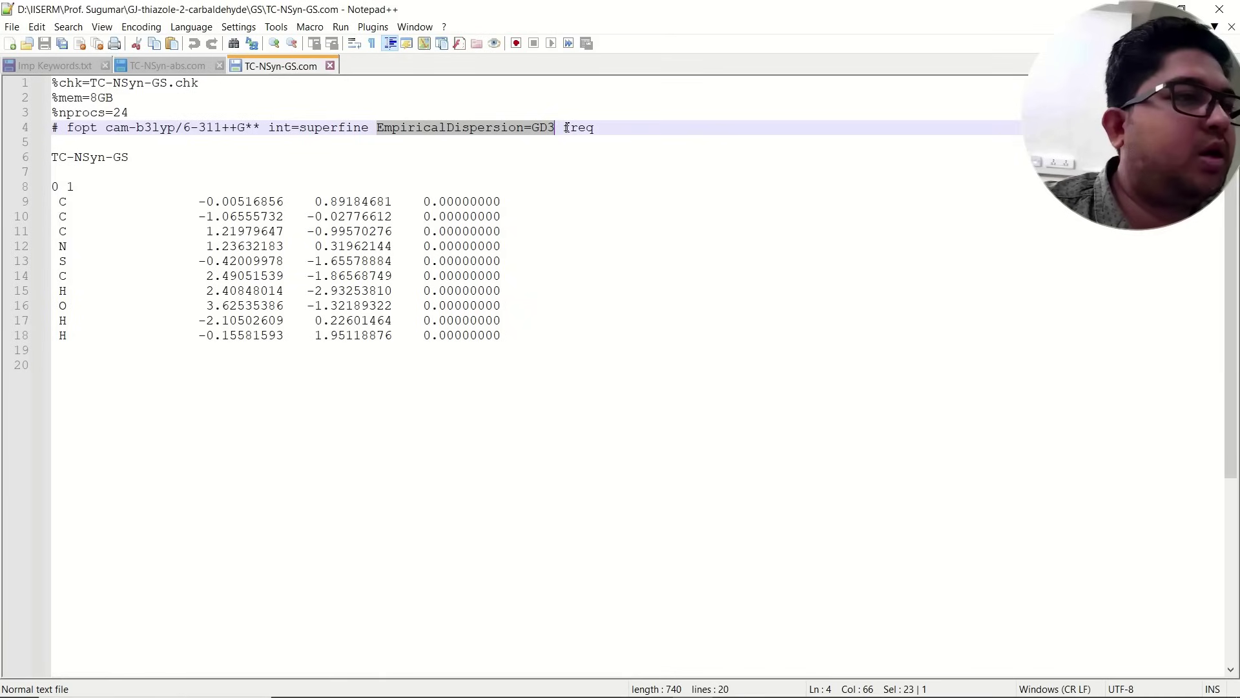
pyautogui.moveTo(564, 128); pyautogui.dragTo(596, 130)
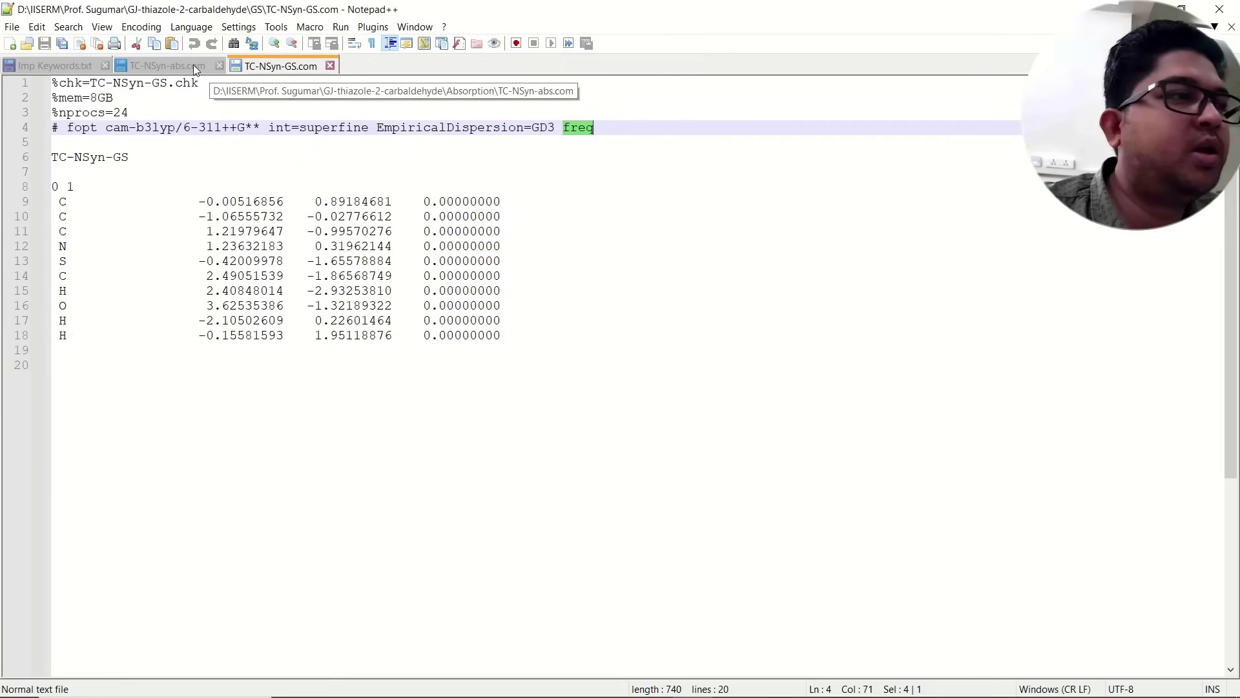
pyautogui.click(330, 65)
pyautogui.press('super+Down')
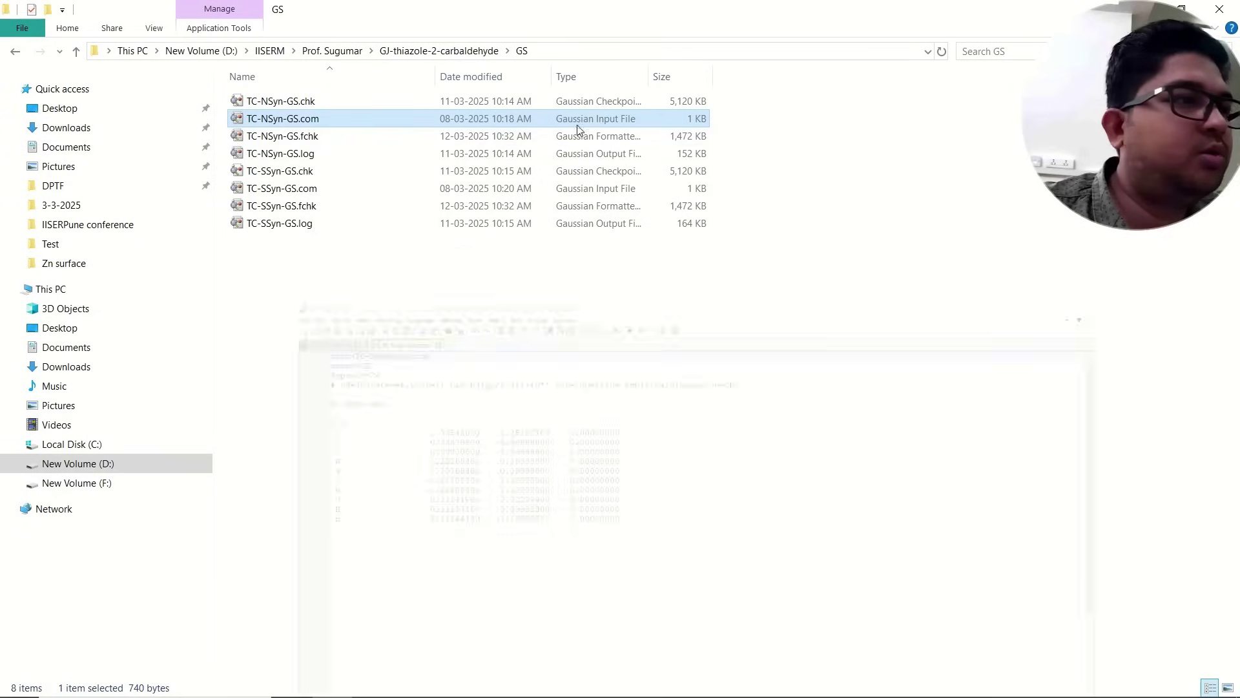
pyautogui.doubleClick(313, 155)
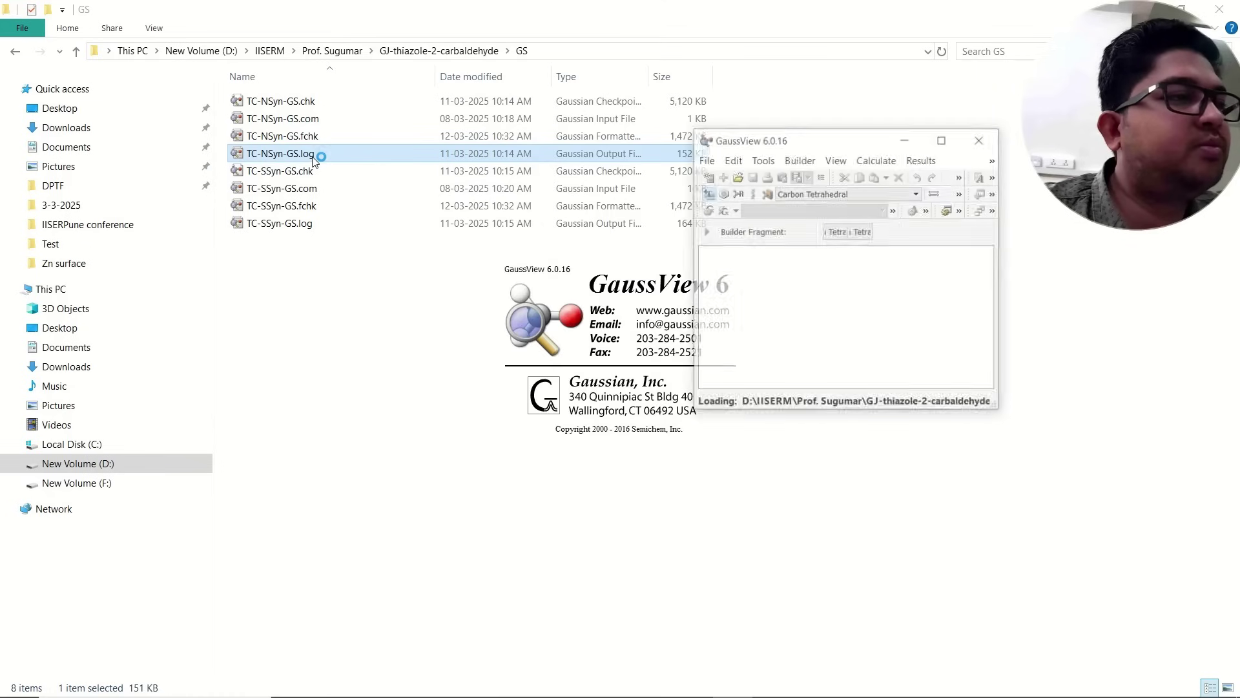
pyautogui.moveTo(483, 384); pyautogui.dragTo(469, 411)
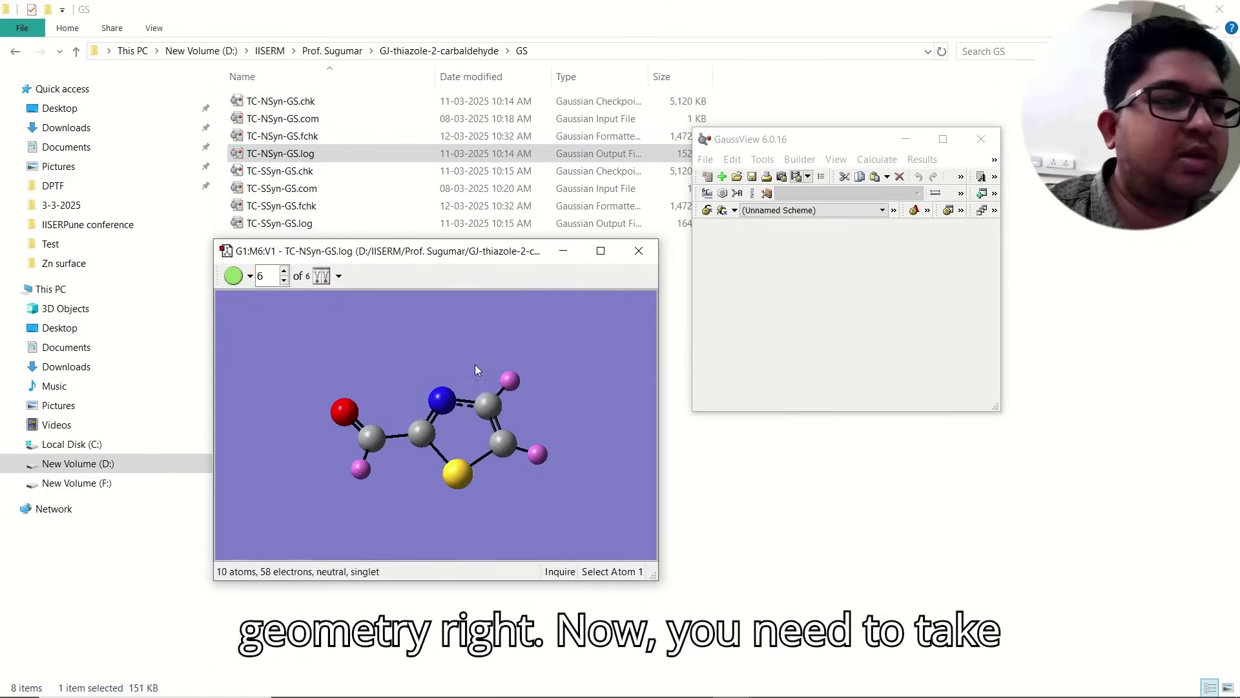
pyautogui.rightClick(484, 326)
pyautogui.moveTo(526, 332)
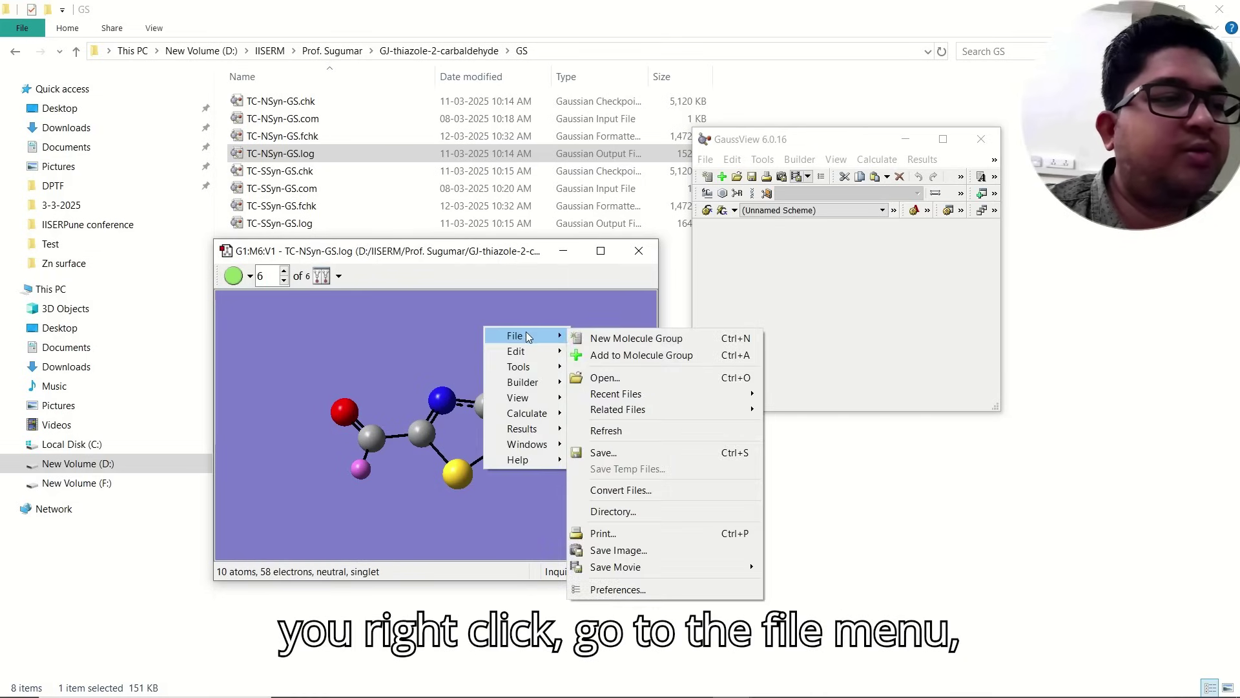
pyautogui.click(600, 455)
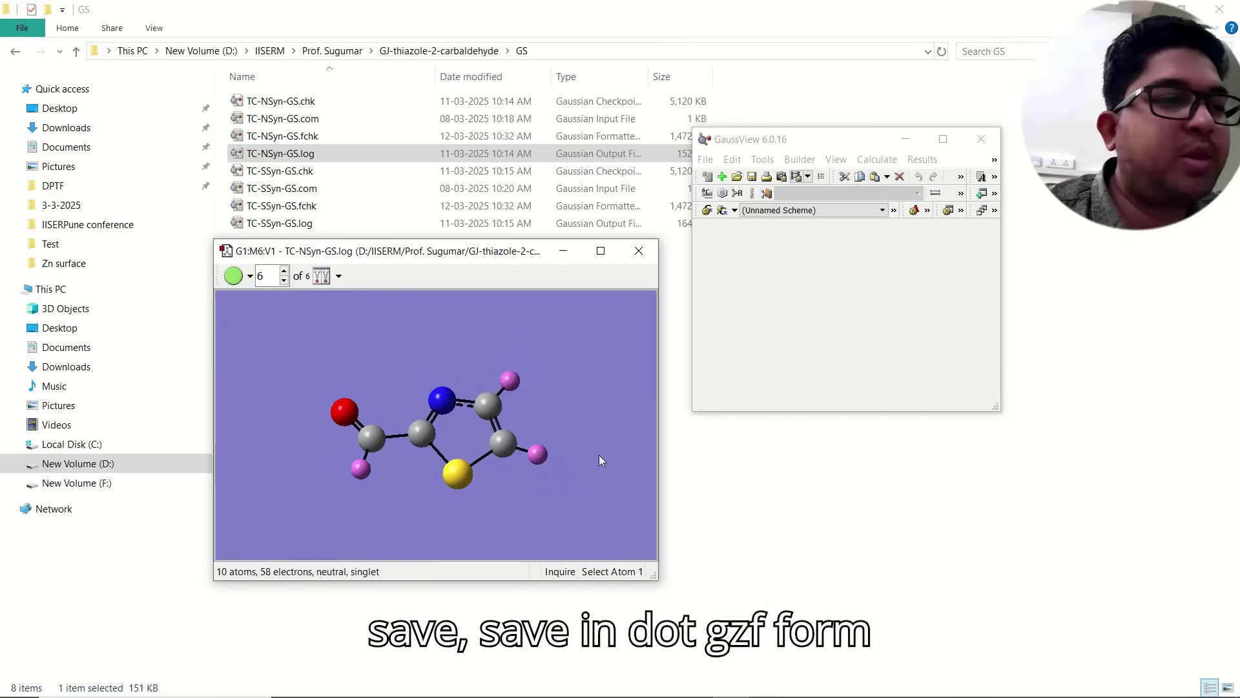
pyautogui.click(452, 299)
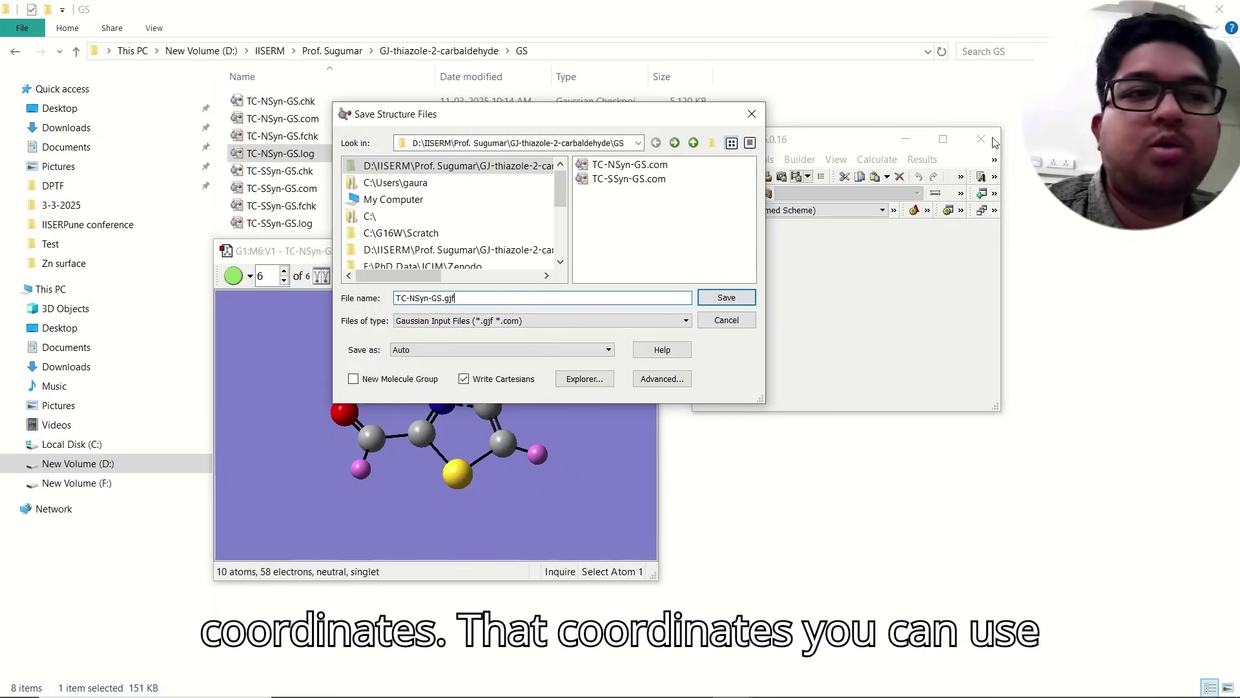
pyautogui.press('Return')
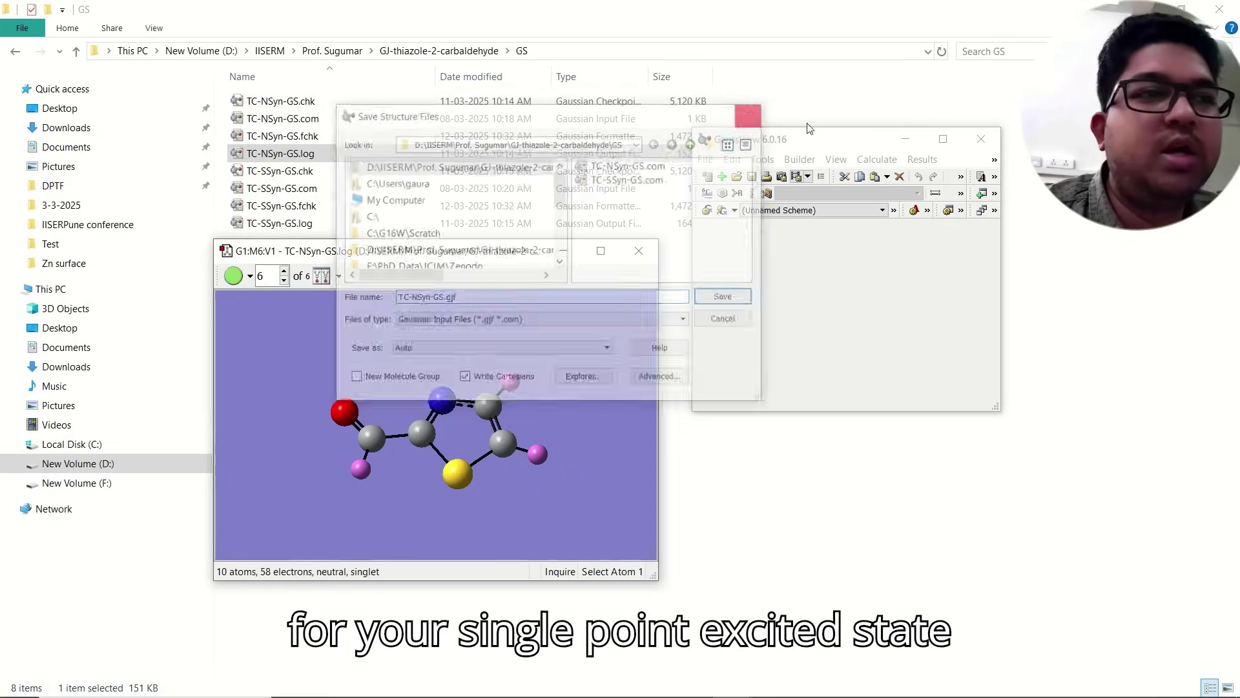
pyautogui.click(980, 139)
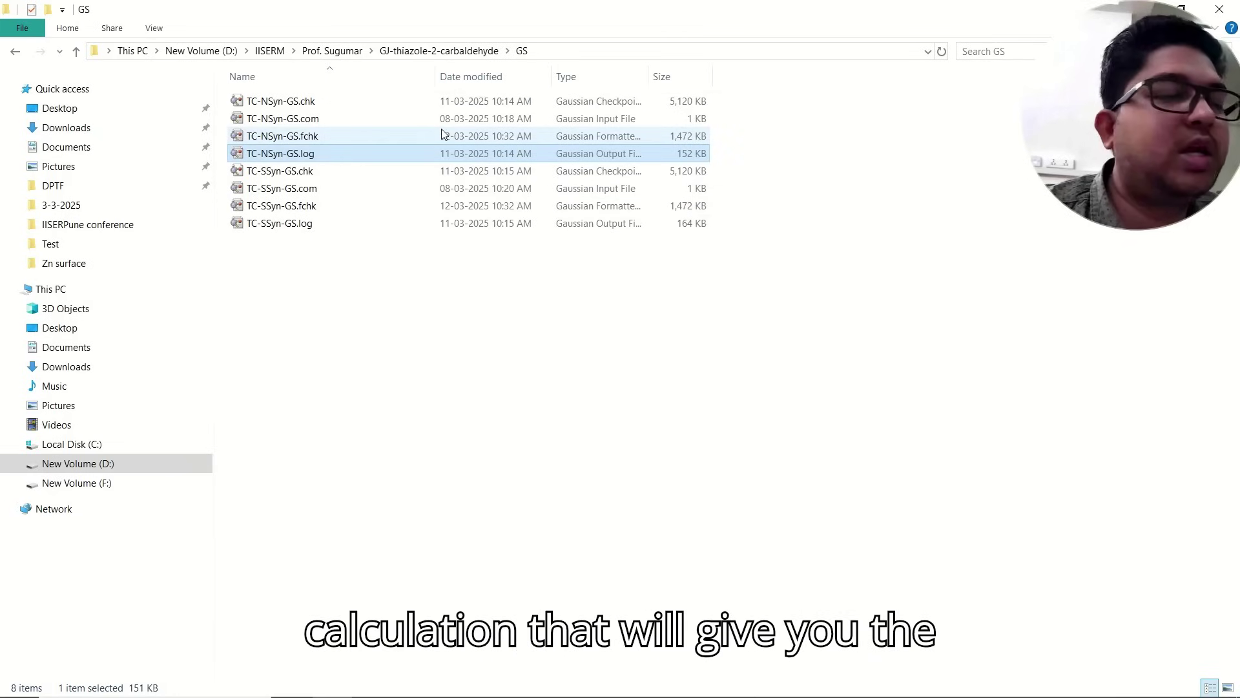
# Open TC-NSyn-abs.com from the Absorption folder in Notepad++.
pyautogui.click(439, 51)
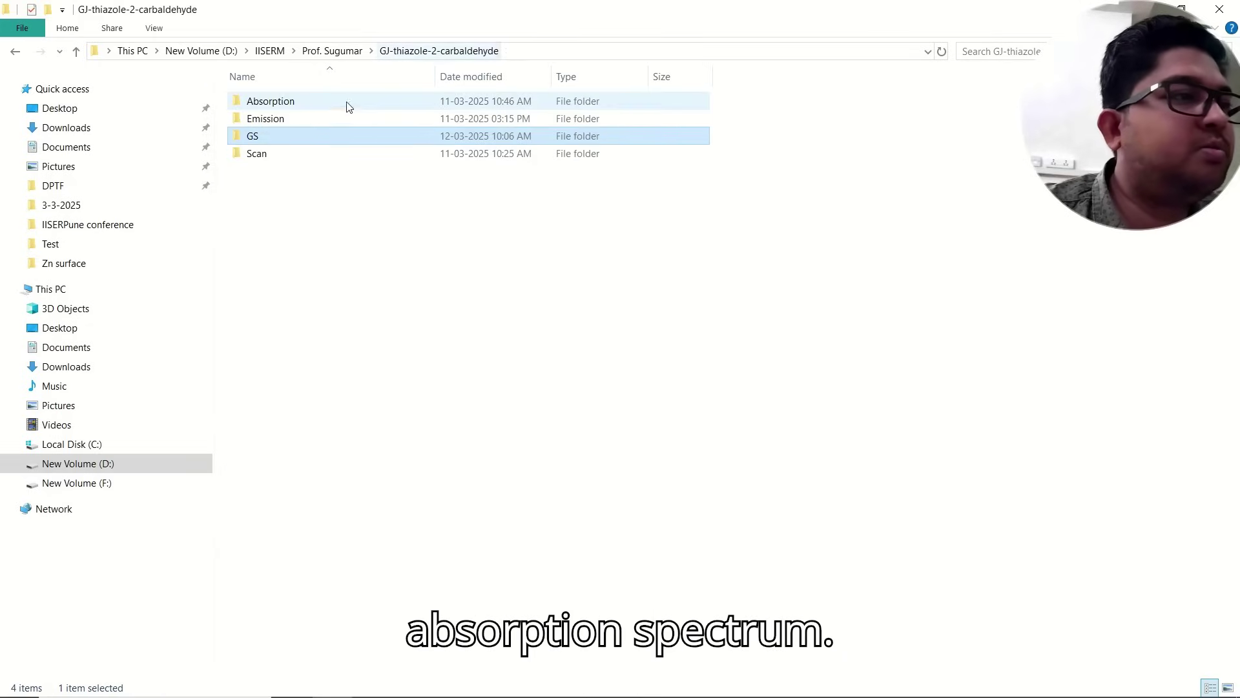
pyautogui.doubleClick(307, 109)
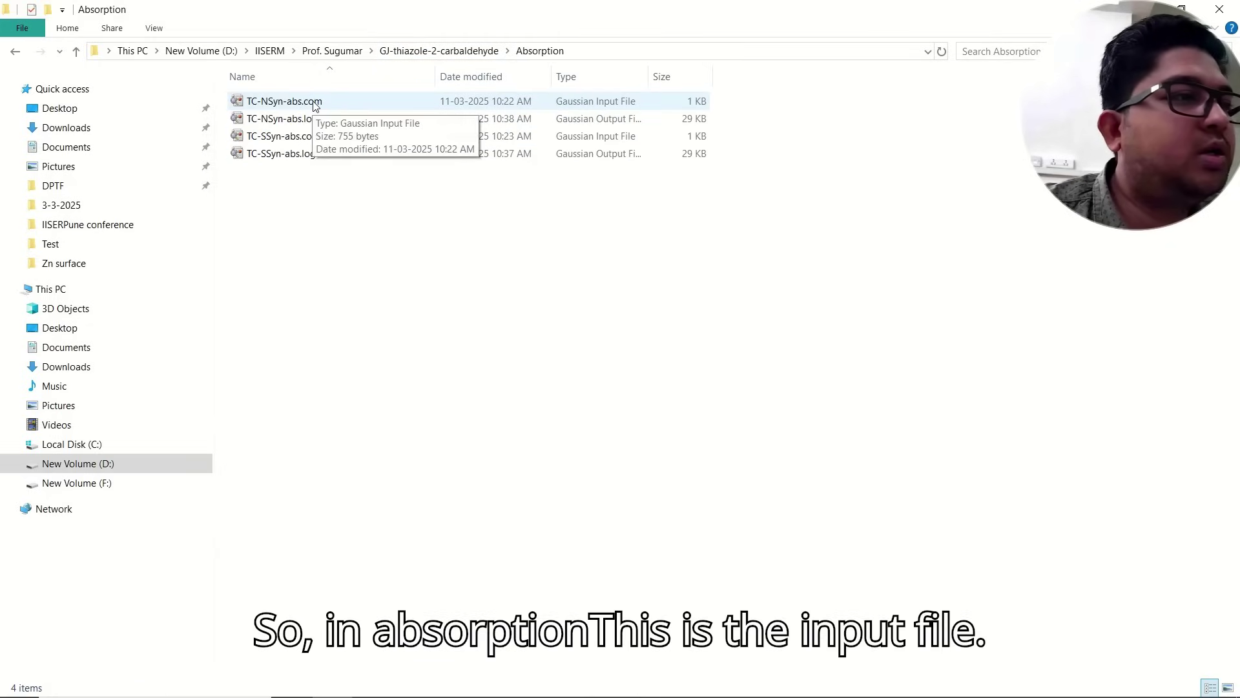
pyautogui.click(313, 103)
pyautogui.rightClick(309, 96)
pyautogui.click(374, 149)
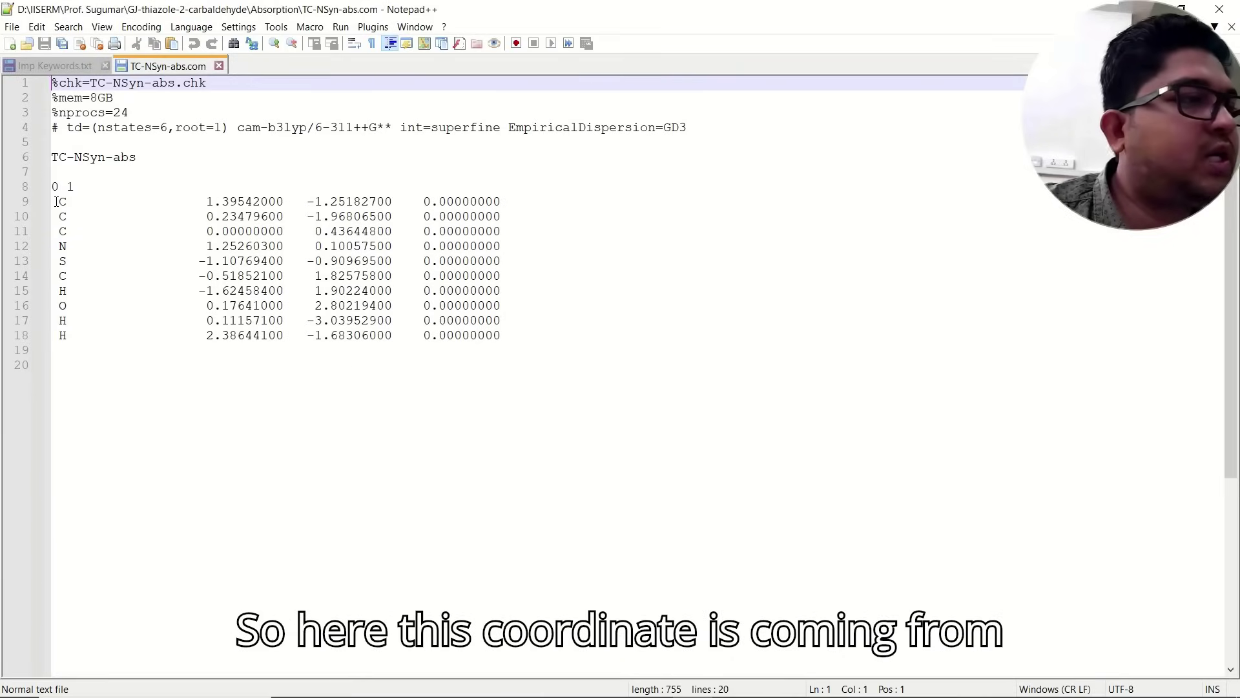
# Highlight the coordinates on lines 9–18, root=1 and cam-b3lyp, then close the file.
pyautogui.moveTo(56, 202); pyautogui.dragTo(514, 340)
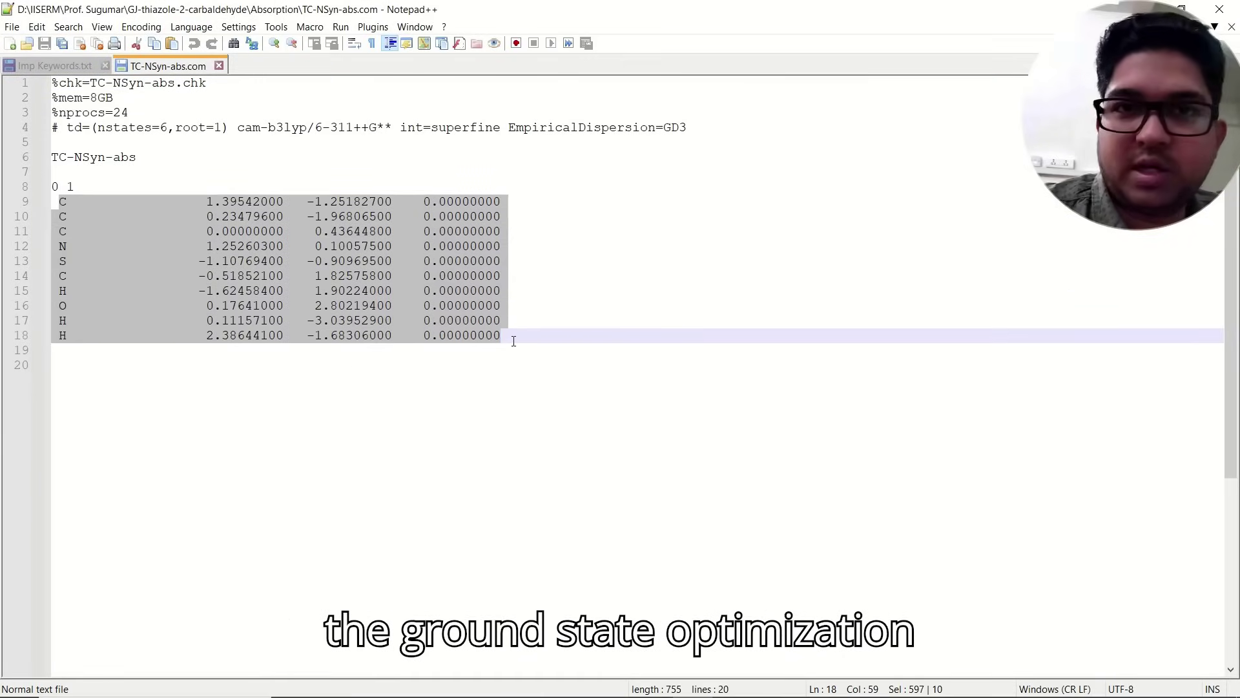
pyautogui.press('Down')
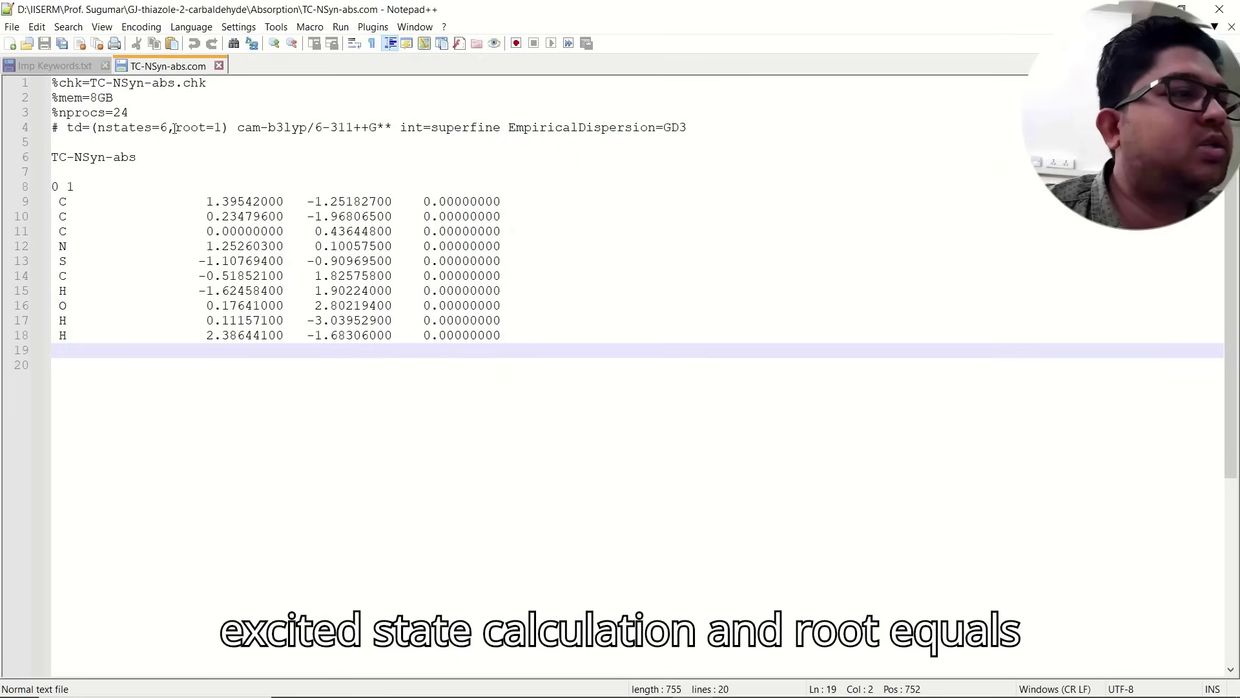
pyautogui.moveTo(174, 127); pyautogui.dragTo(220, 128)
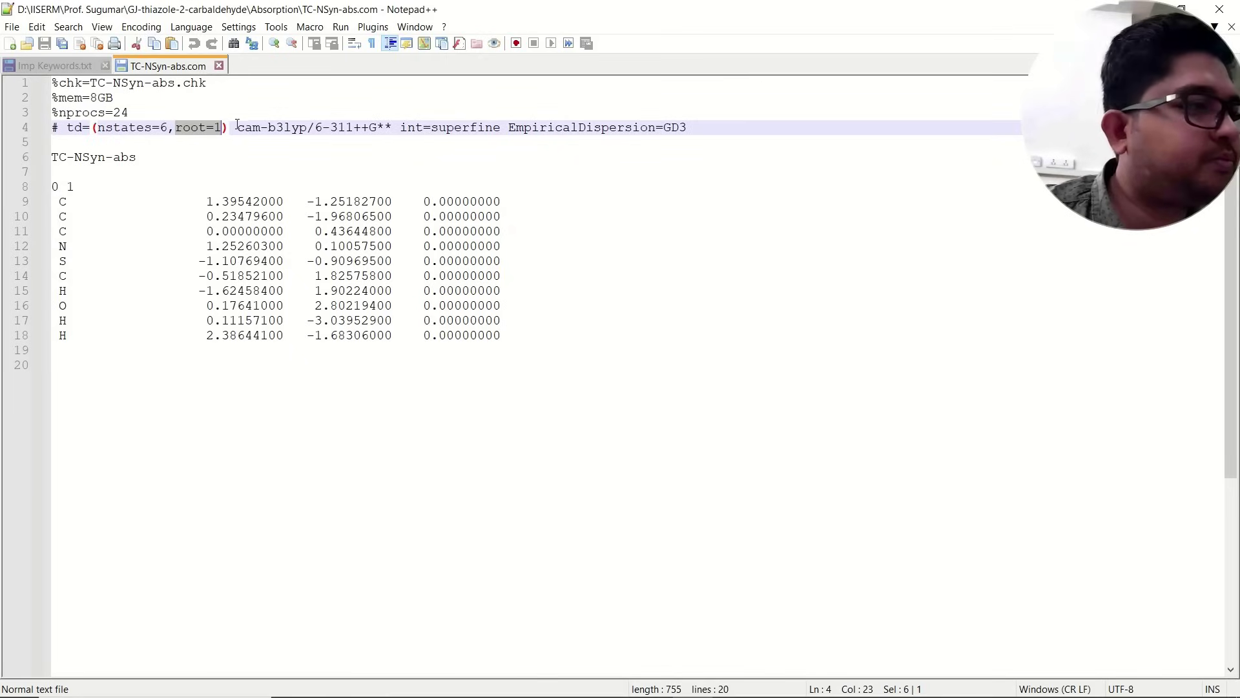
pyautogui.moveTo(237, 127); pyautogui.dragTo(690, 126)
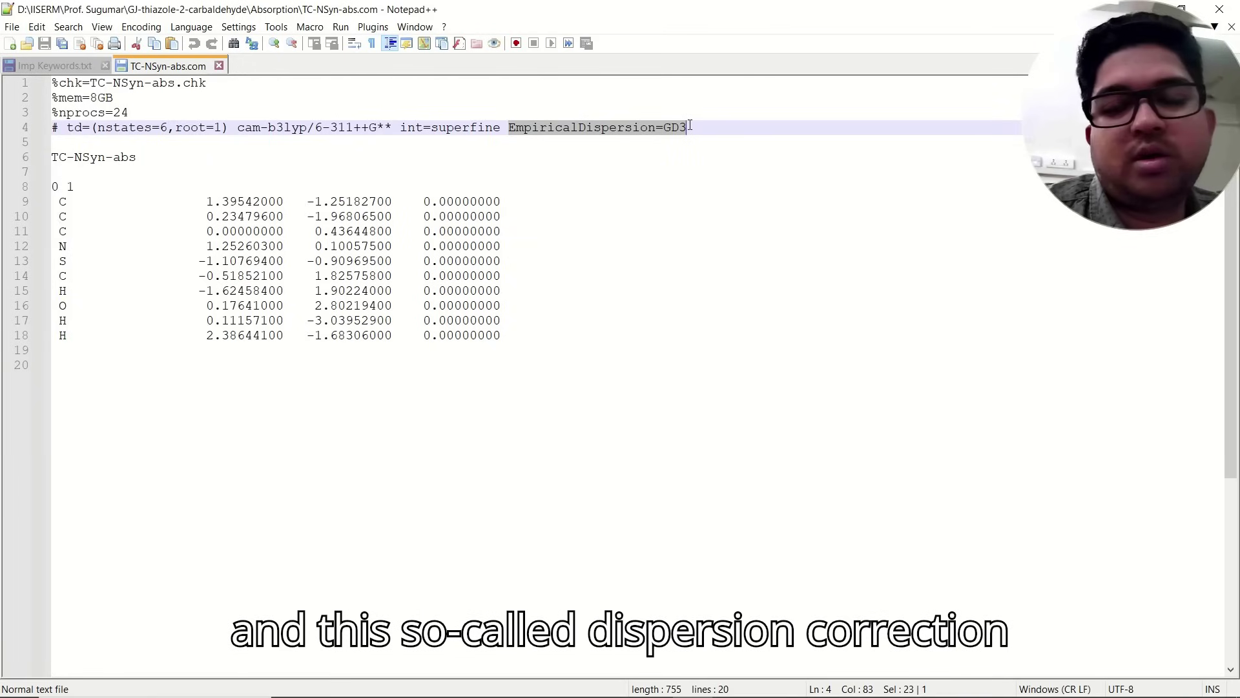
pyautogui.click(518, 173)
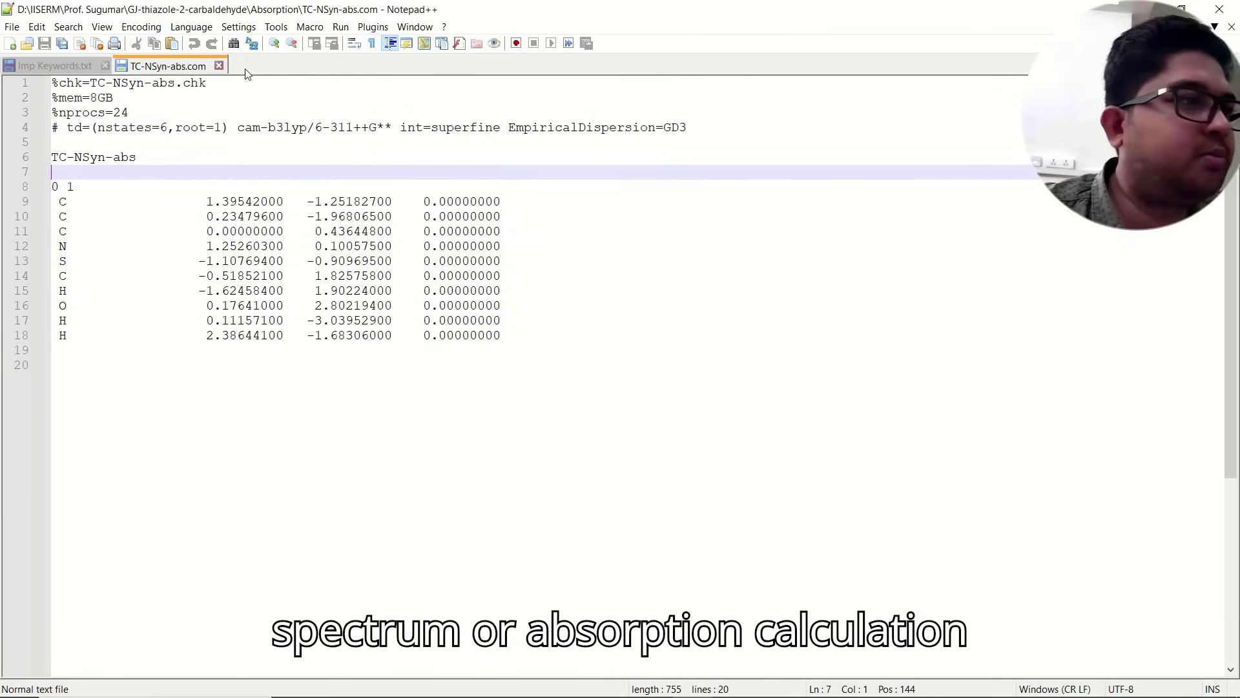
pyautogui.click(219, 66)
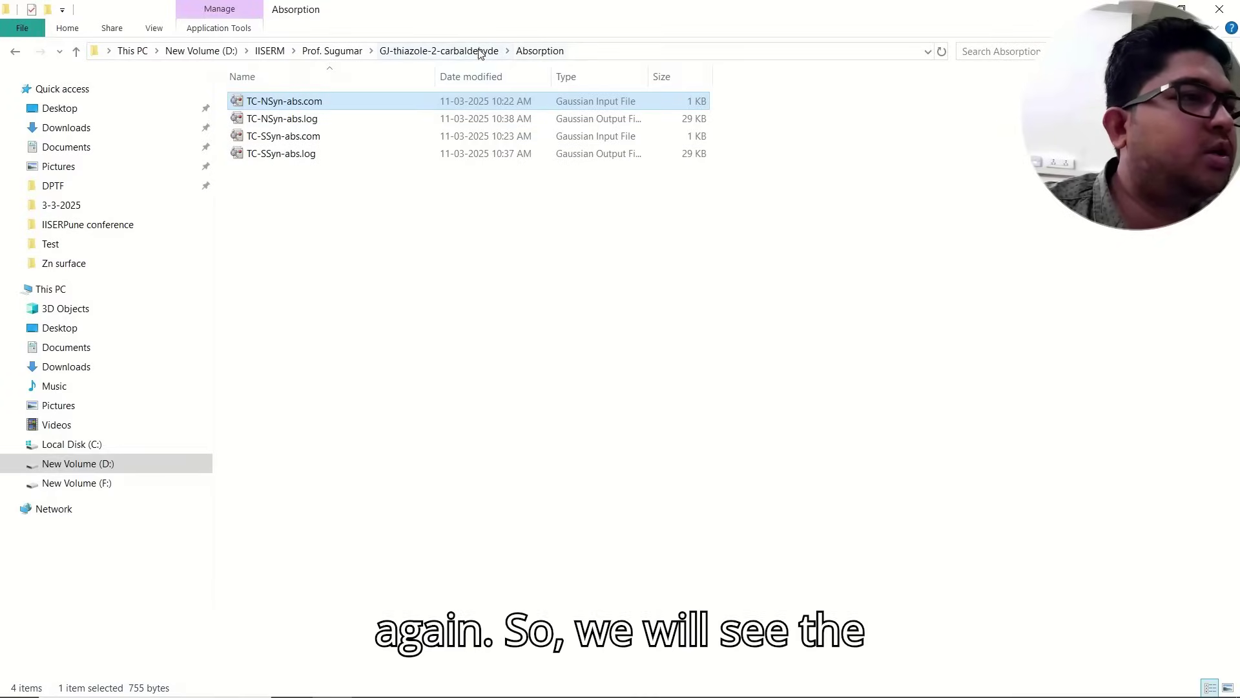
# Open TC-NSyn-abs.log from the Absorption folder in GaussView.
pyautogui.click(466, 52)
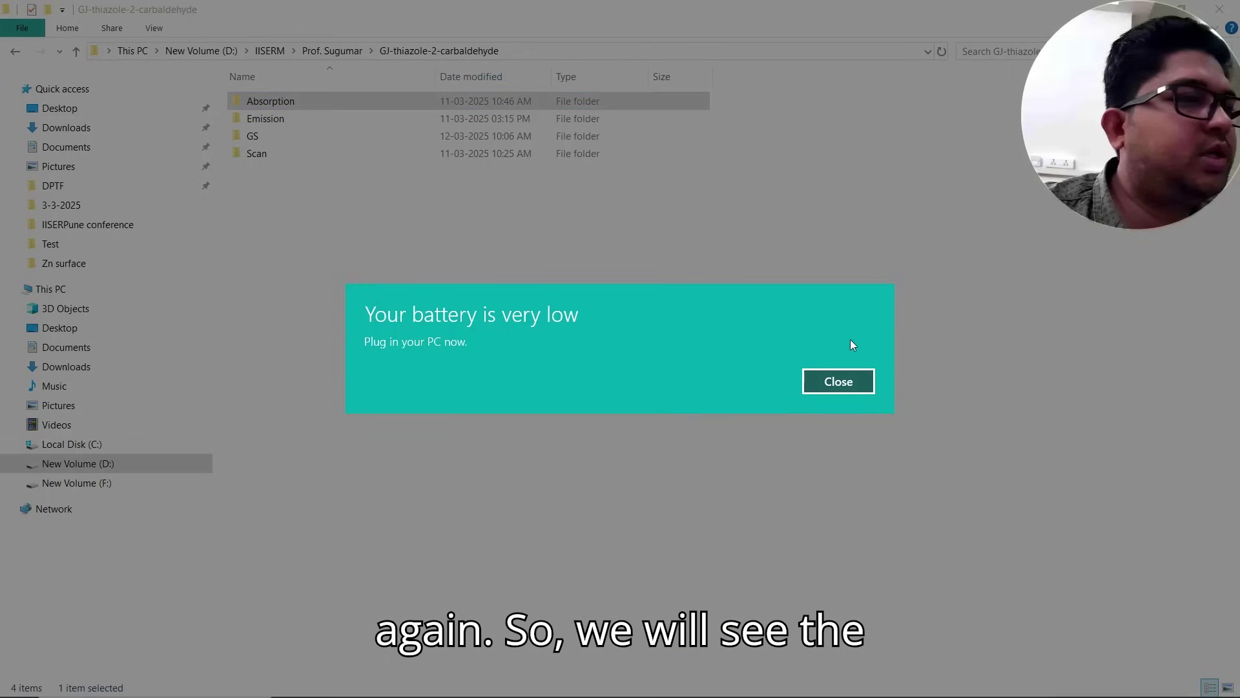
pyautogui.click(865, 381)
pyautogui.doubleClick(304, 102)
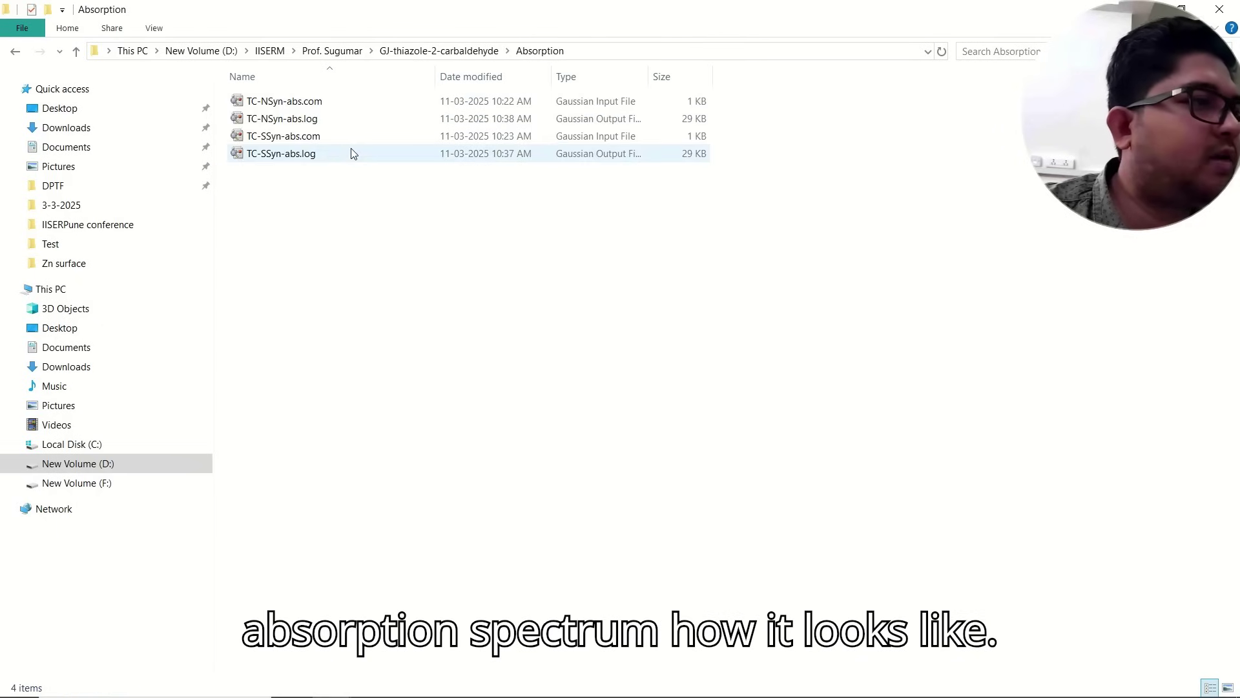
pyautogui.doubleClick(319, 119)
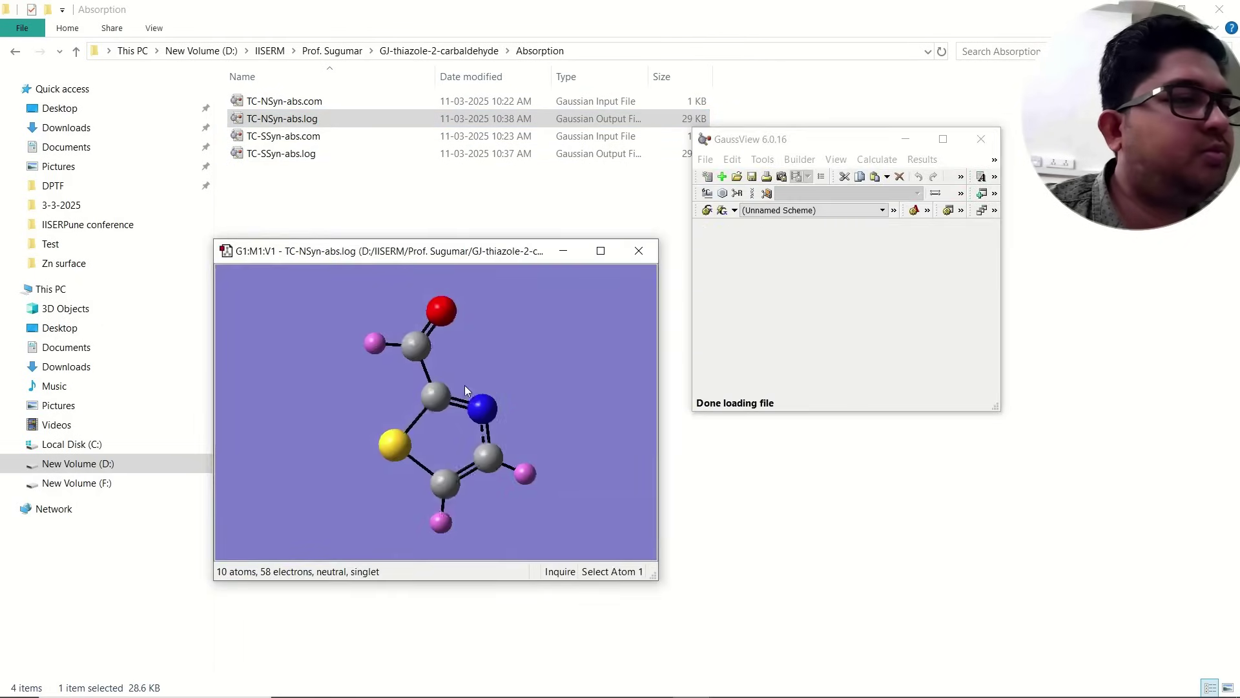
pyautogui.moveTo(465, 387); pyautogui.dragTo(531, 379)
# Show the UV-Vis absorption spectrum via Results > UV-Vis, move it aside, then enter Emission.
pyautogui.rightClick(517, 328)
pyautogui.moveTo(569, 440)
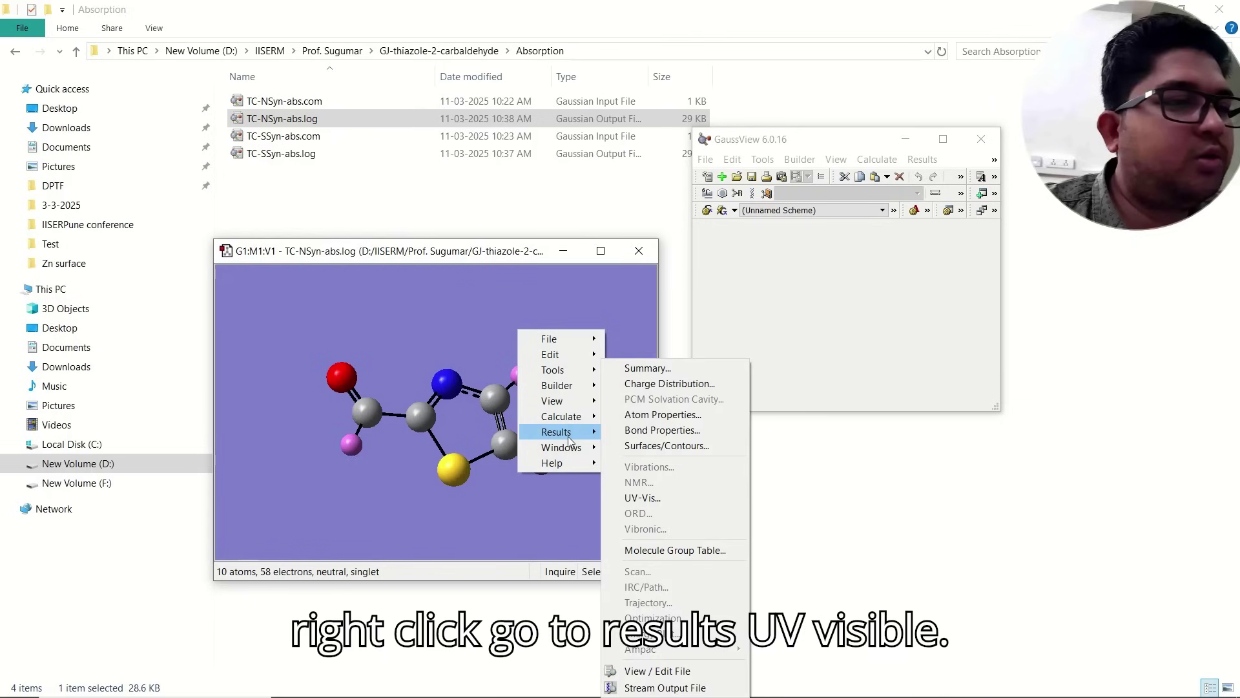
pyautogui.click(643, 498)
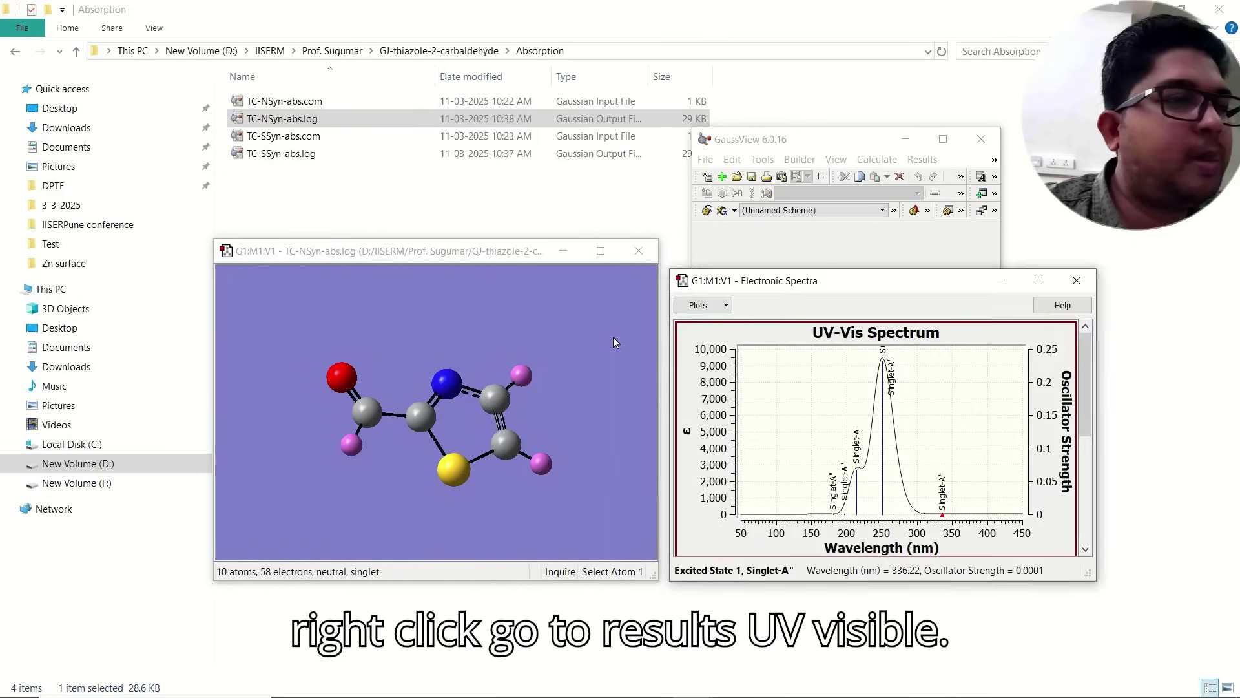
pyautogui.moveTo(806, 288); pyautogui.dragTo(708, 91)
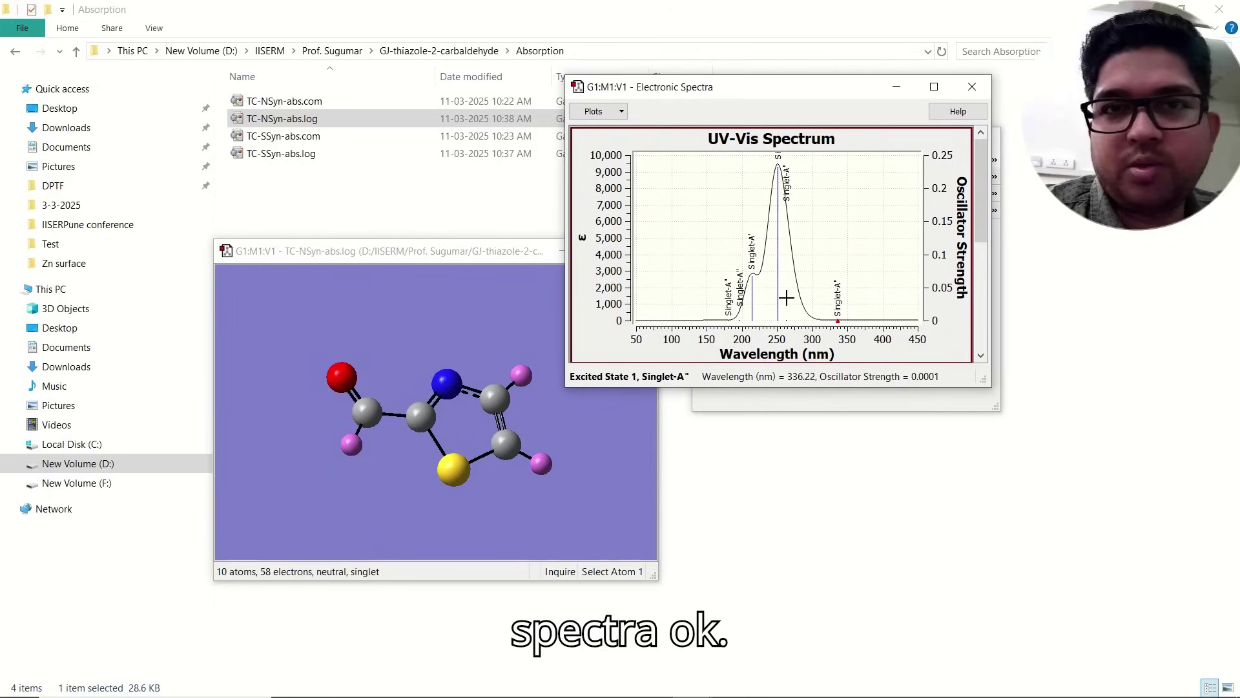
pyautogui.click(461, 52)
pyautogui.doubleClick(298, 122)
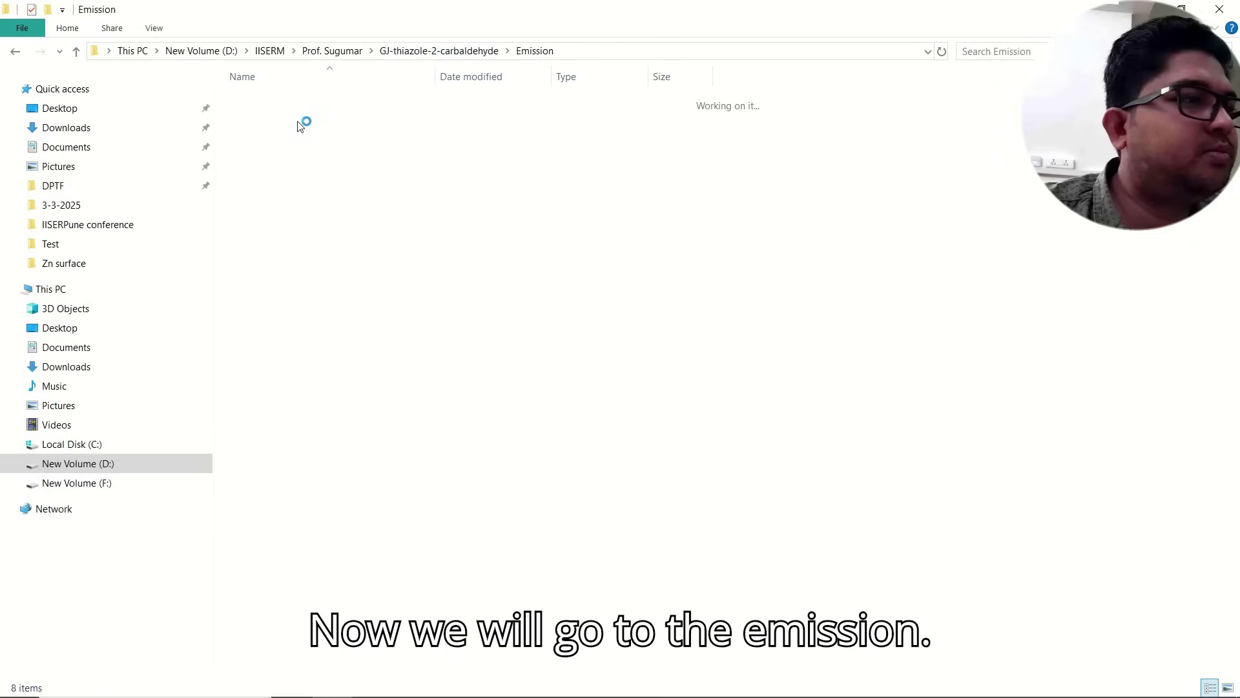
# Open TC-NSyn-SES.com in Notepad++ and highlight its atom coordinates on lines 9–18.
pyautogui.click(323, 106)
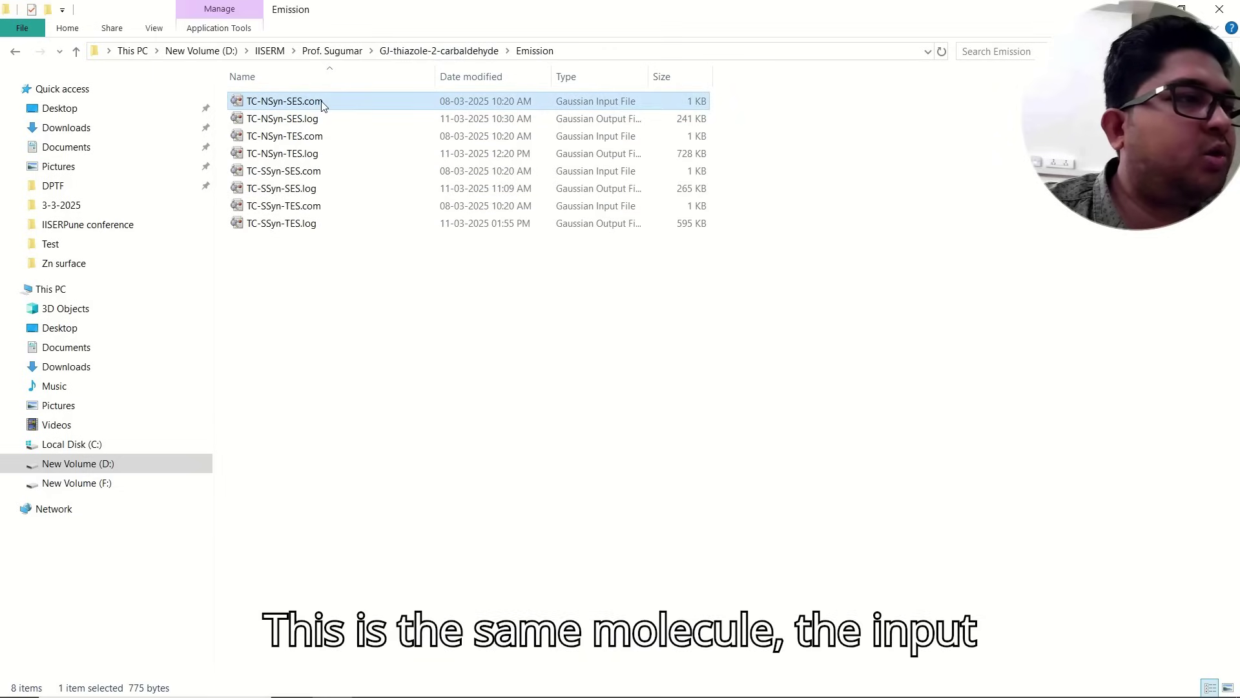
pyautogui.rightClick(323, 105)
pyautogui.click(363, 153)
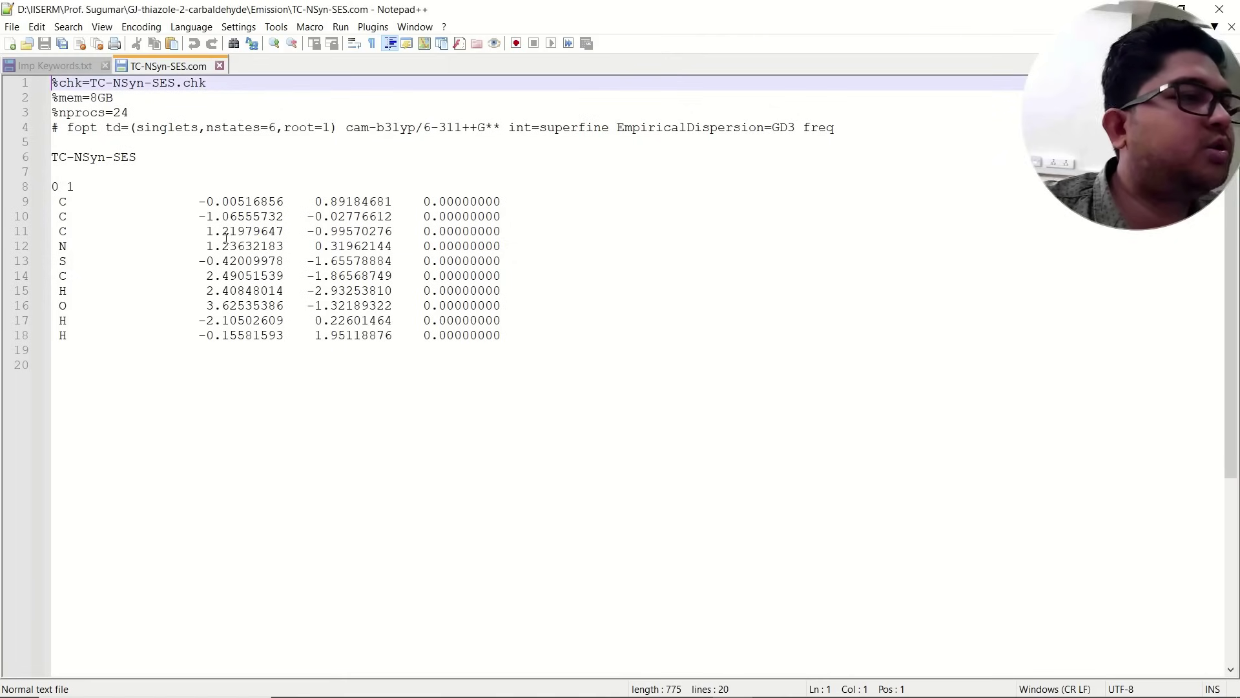
pyautogui.moveTo(52, 200); pyautogui.dragTo(521, 336)
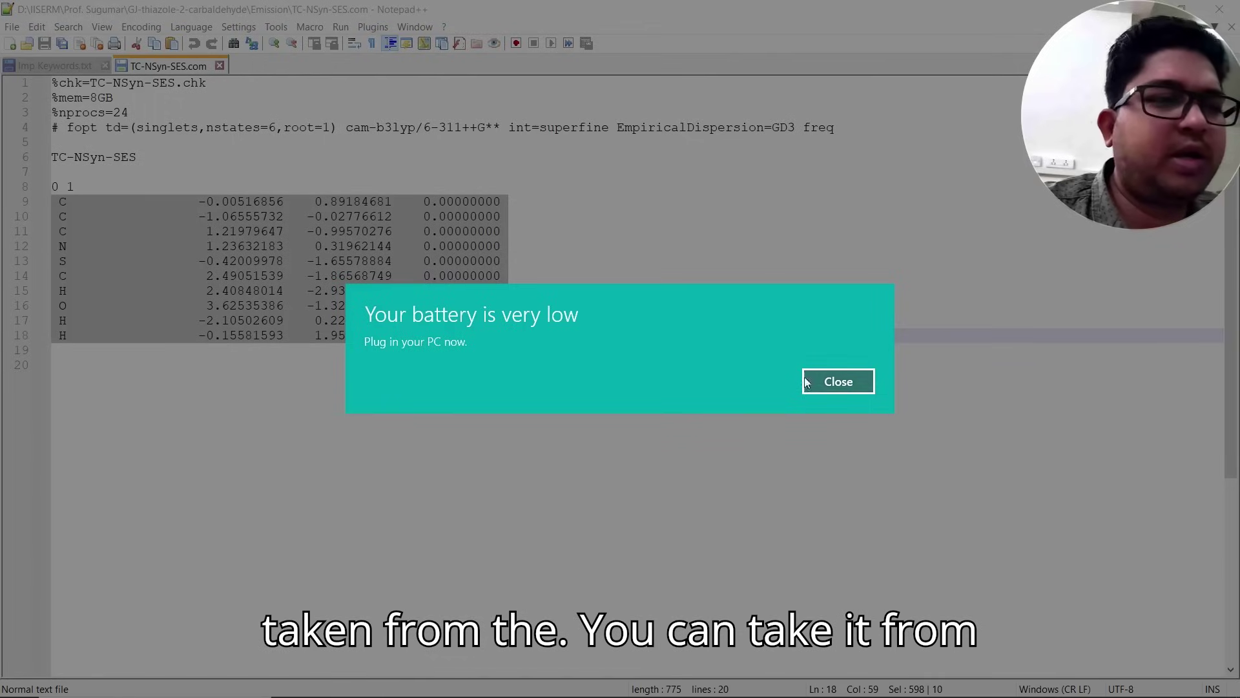
pyautogui.click(839, 381)
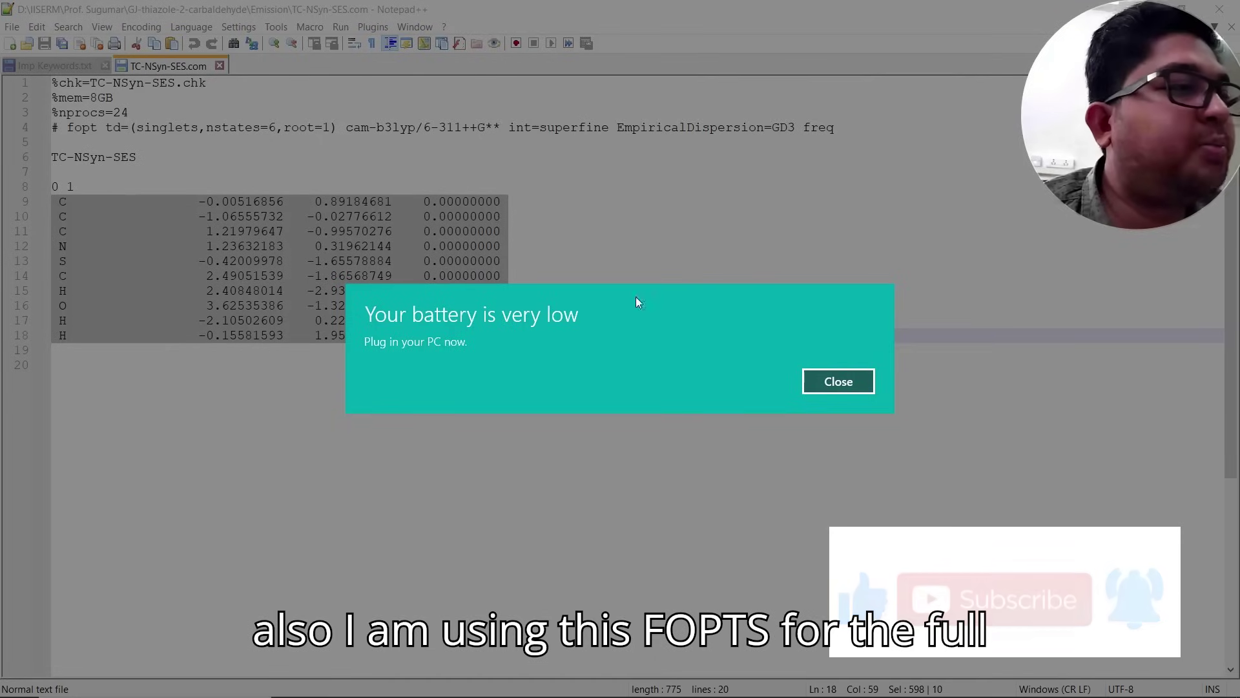
pyautogui.click(839, 382)
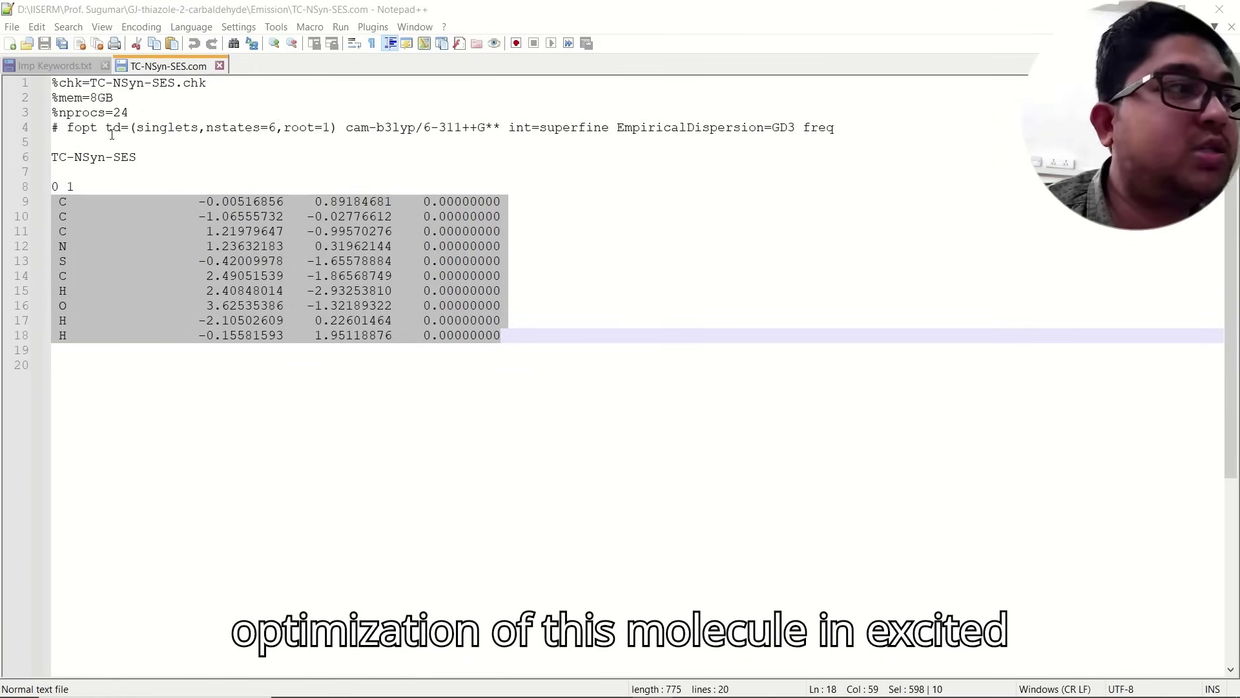
# Highlight td=, the excited-state count, root=1, the functional and EmpiricalDispersion=GD3, then close the file.
pyautogui.moveTo(107, 127); pyautogui.dragTo(131, 127)
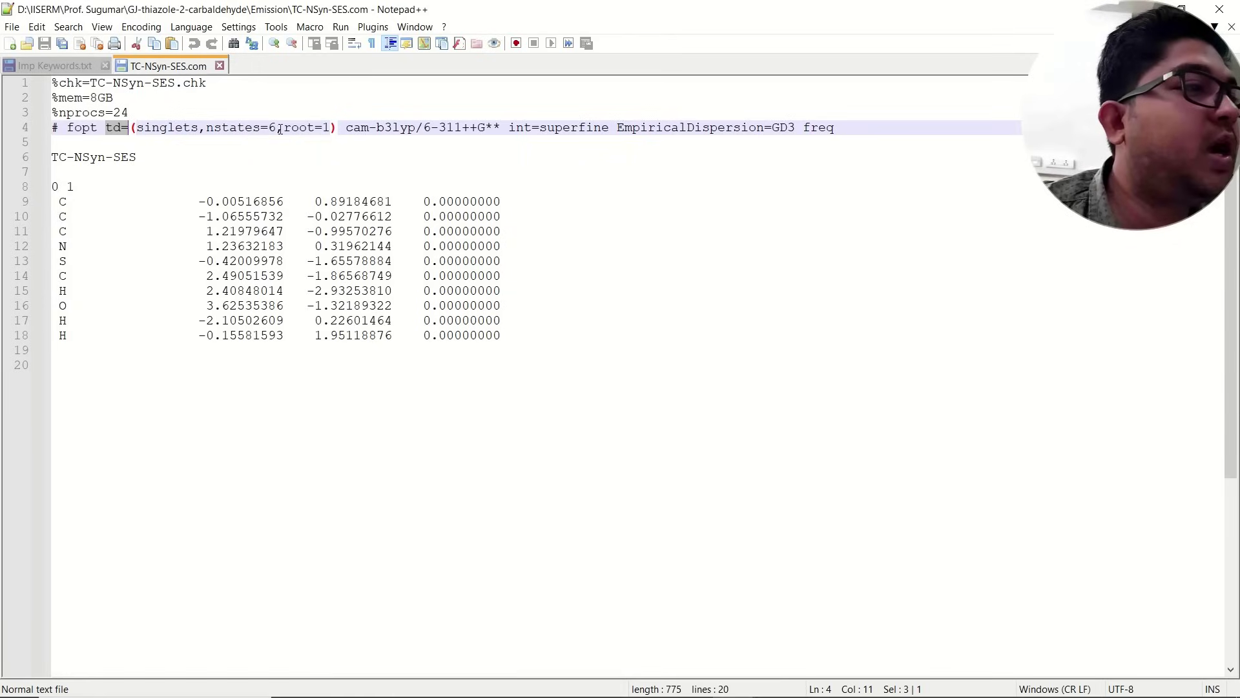
pyautogui.moveTo(277, 128); pyautogui.dragTo(222, 128)
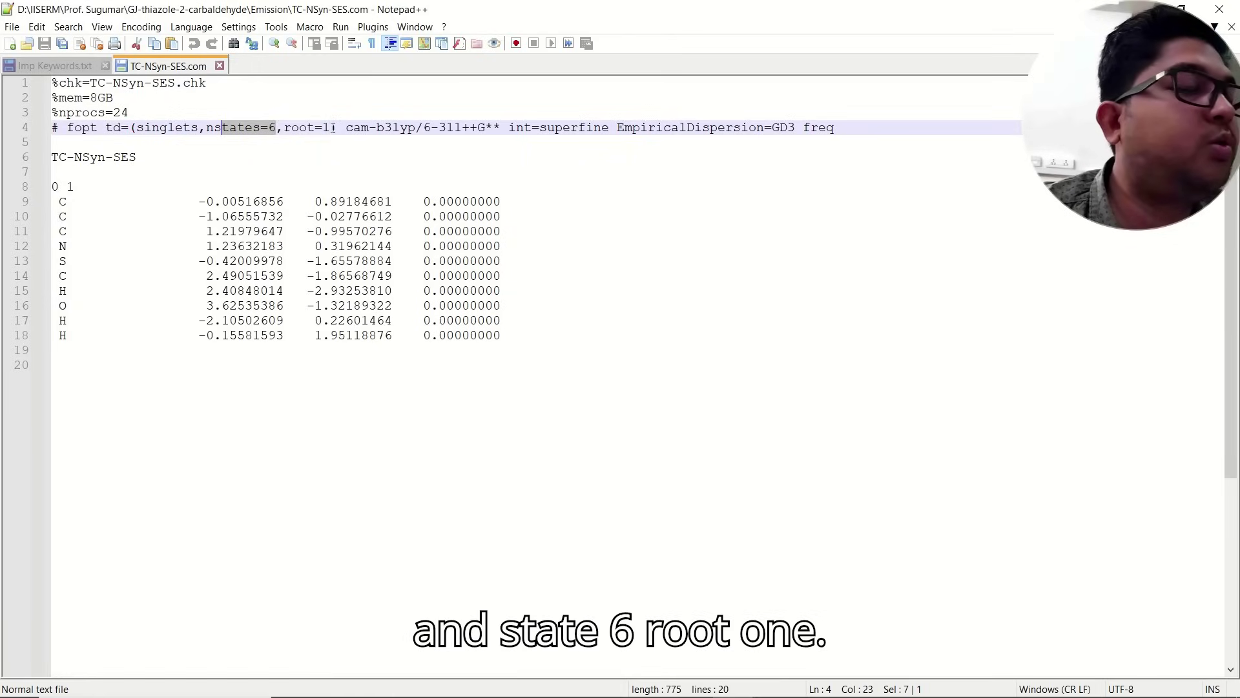
pyautogui.moveTo(331, 127); pyautogui.dragTo(285, 129)
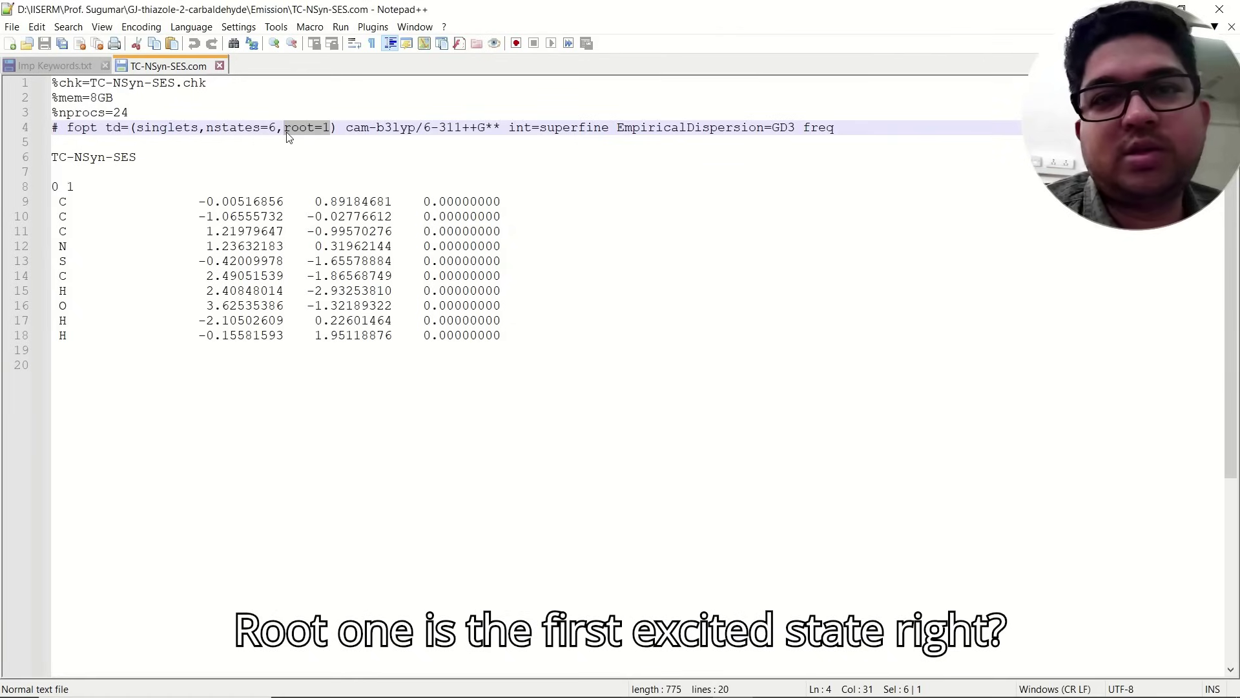
pyautogui.moveTo(347, 128); pyautogui.dragTo(411, 128)
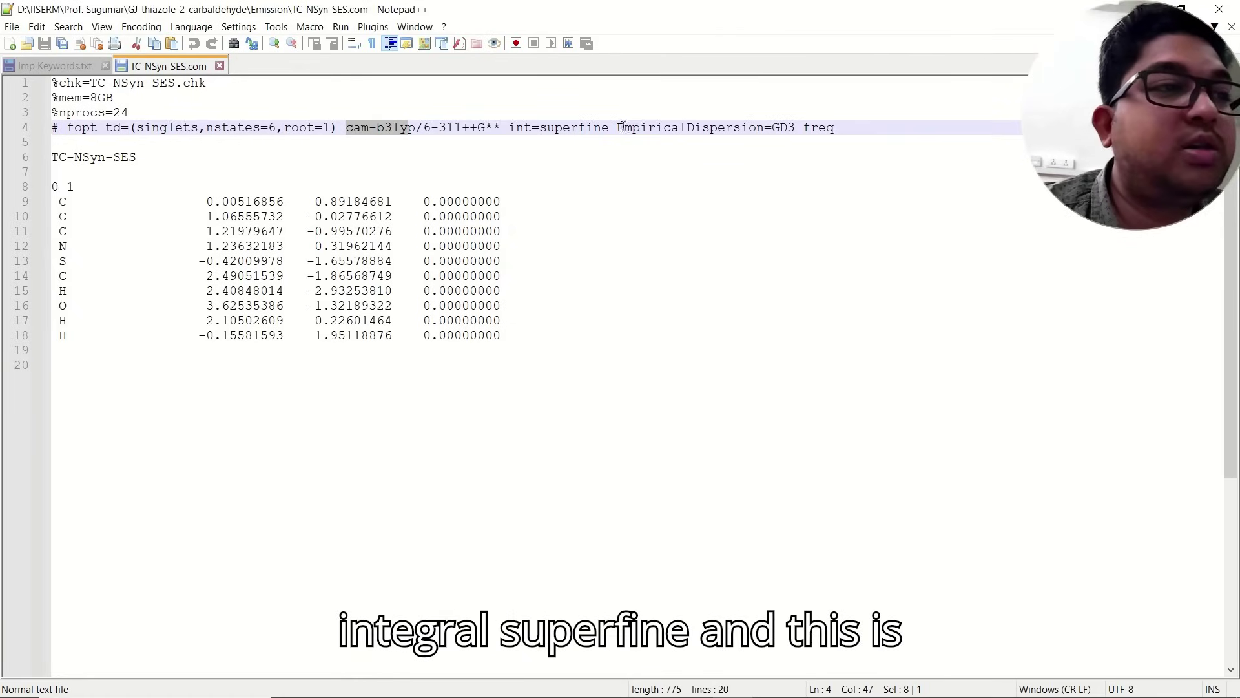
pyautogui.moveTo(619, 127); pyautogui.dragTo(795, 127)
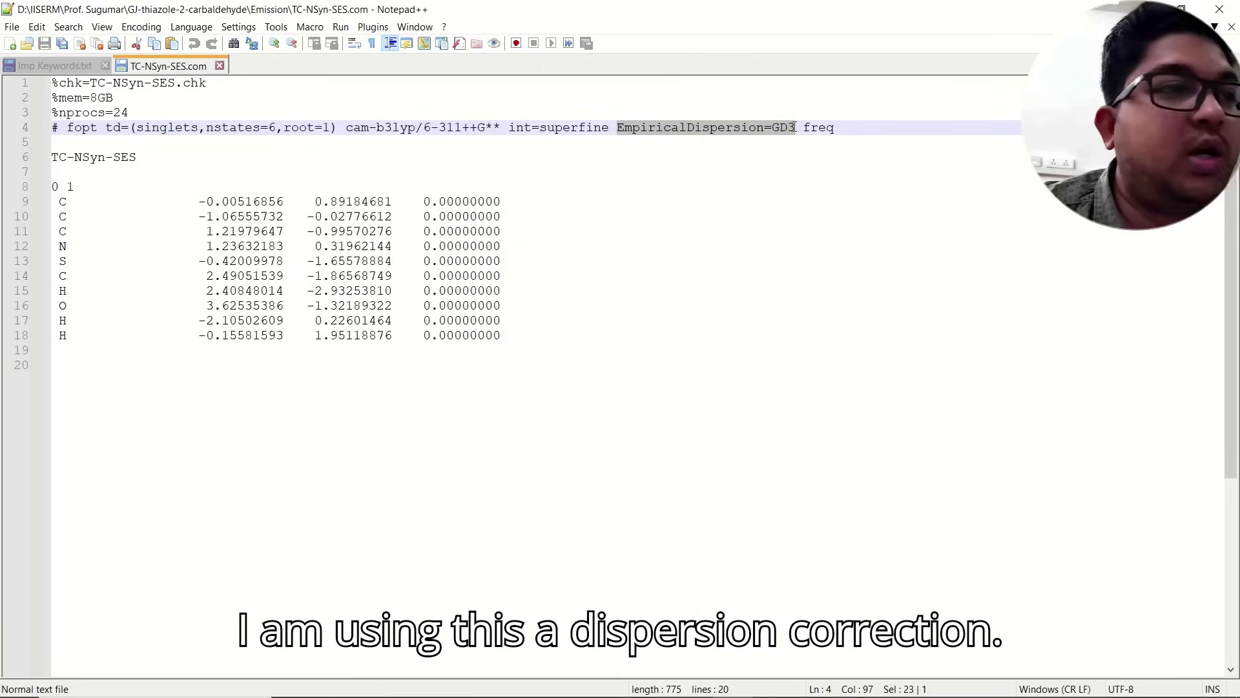
pyautogui.click(833, 127)
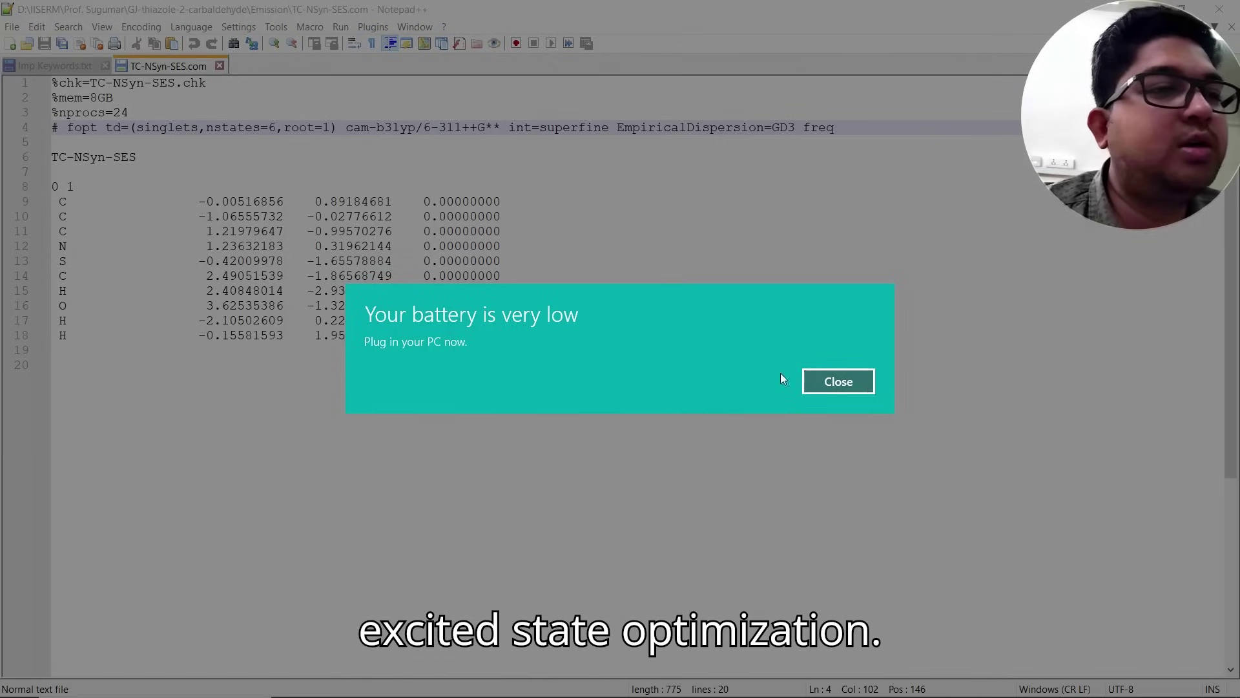
pyautogui.click(839, 382)
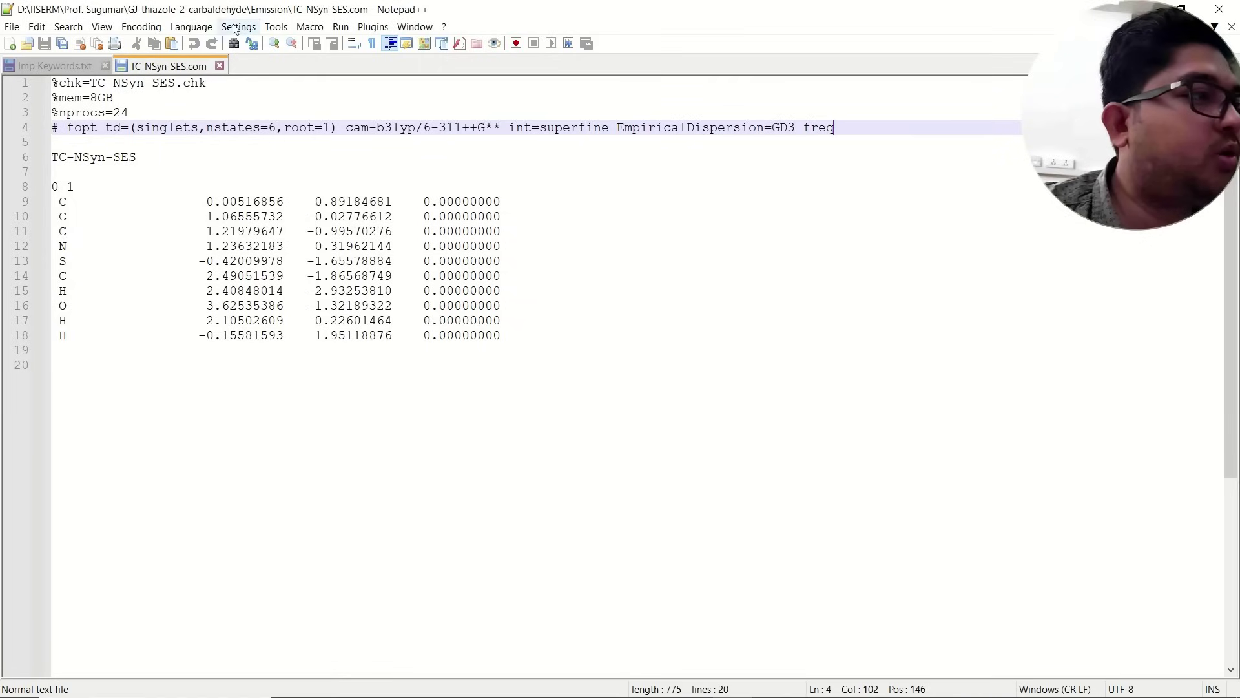
pyautogui.click(220, 66)
# Open TC-NSyn-SES.log in GaussView and move its molecule window aside.
pyautogui.hotkey('alt', 'Tab')
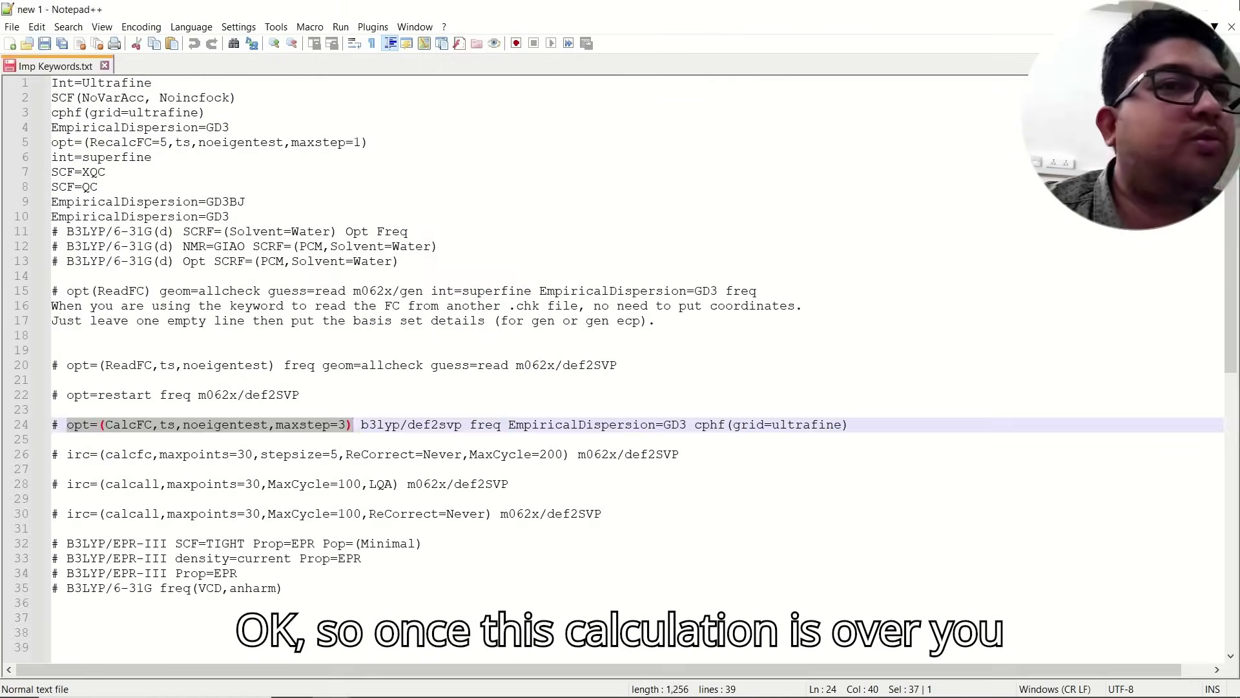
pyautogui.click(319, 119)
pyautogui.doubleClick(318, 120)
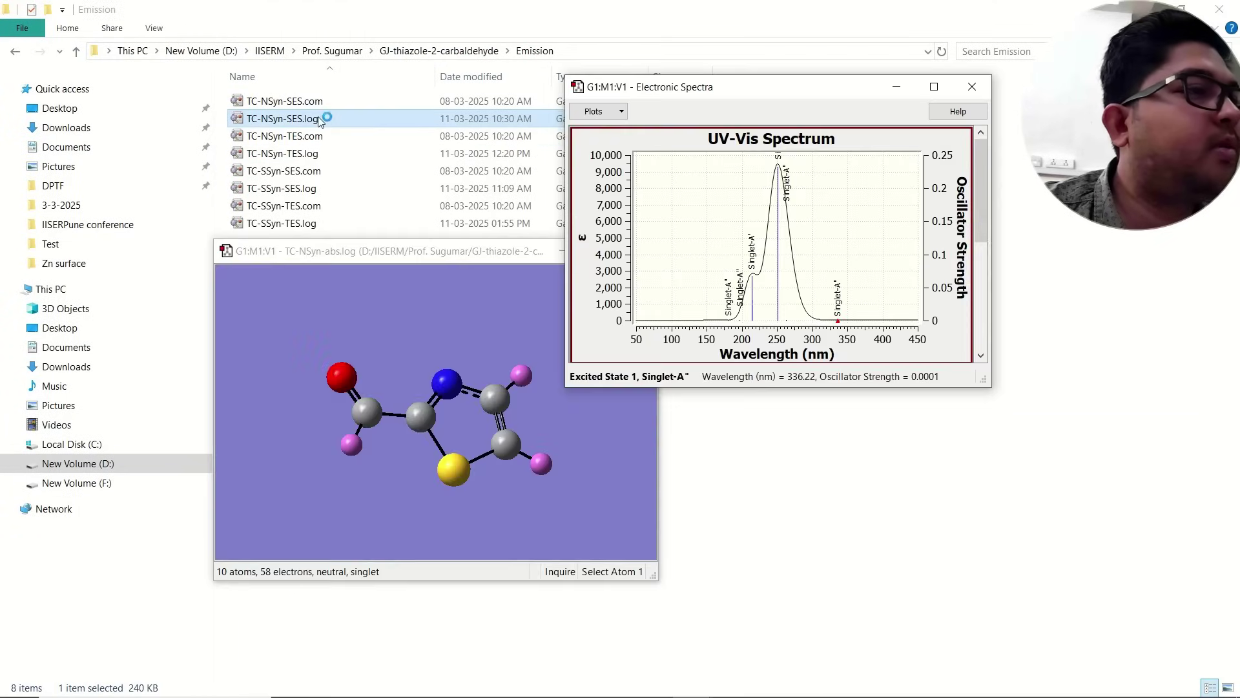
pyautogui.moveTo(463, 282); pyautogui.dragTo(908, 347)
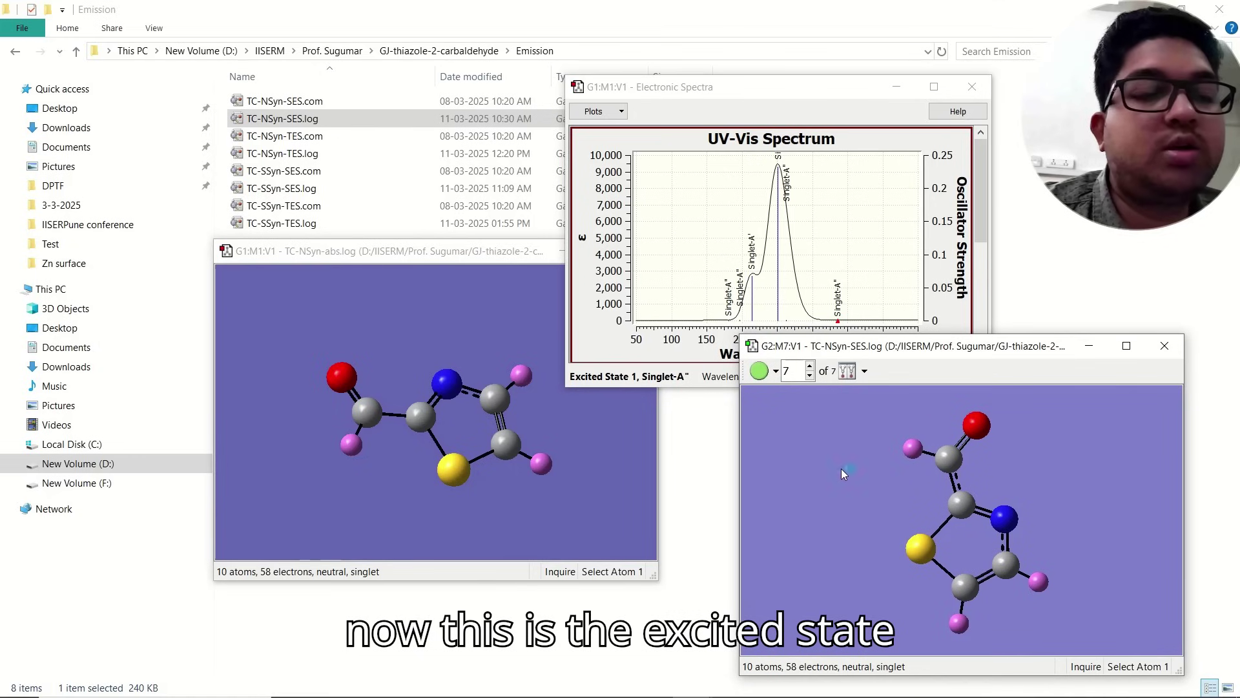
# Display the TC-NSyn-SES.log UV-Vis spectrum, first excited state at 407.42 nm.
pyautogui.rightClick(823, 468)
pyautogui.moveTo(870, 572)
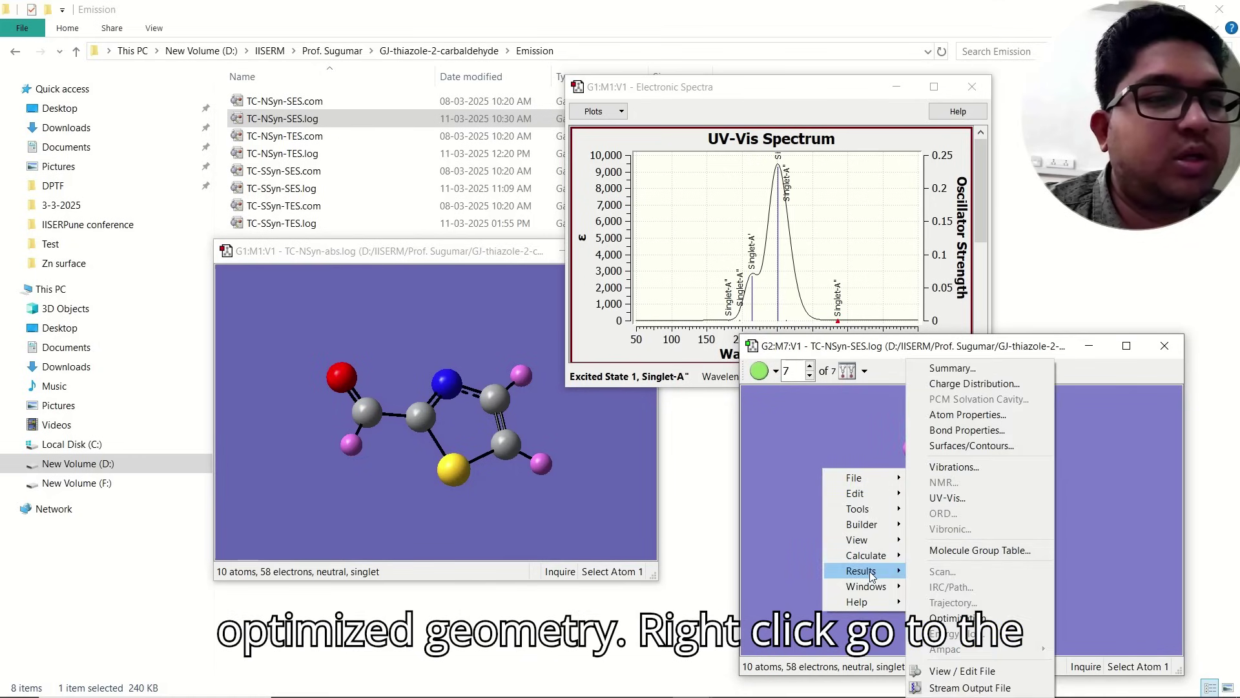
pyautogui.click(948, 498)
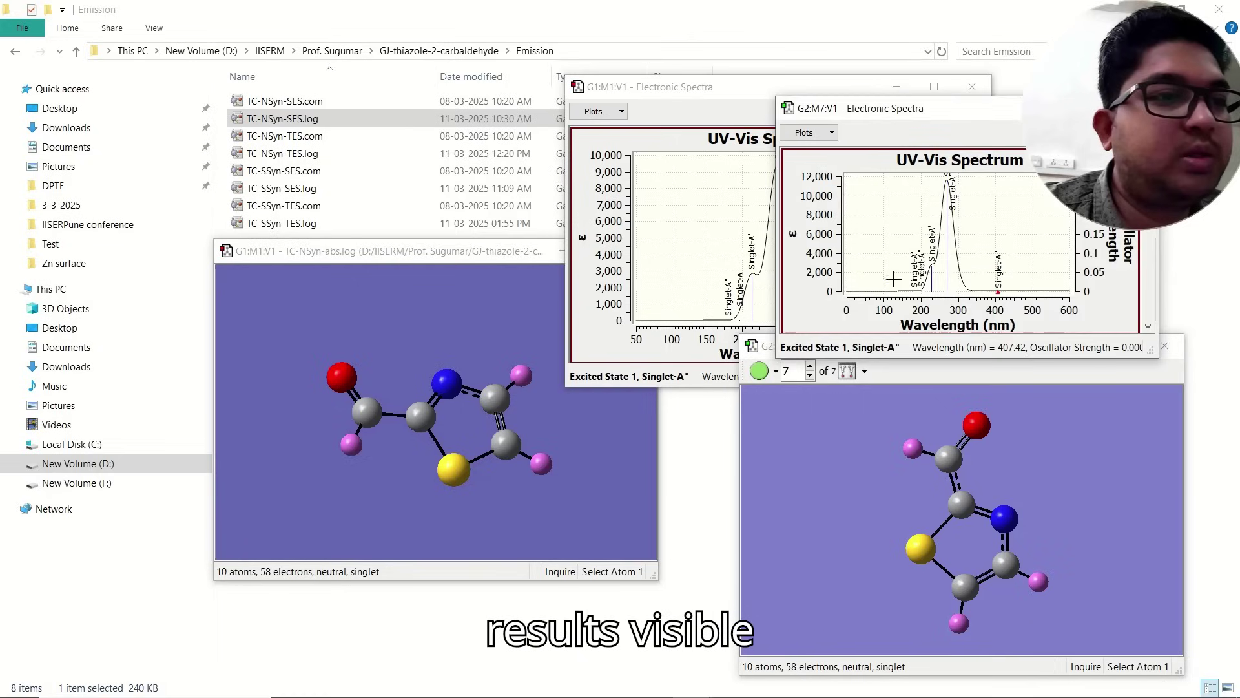
pyautogui.moveTo(950, 117); pyautogui.dragTo(1000, 259)
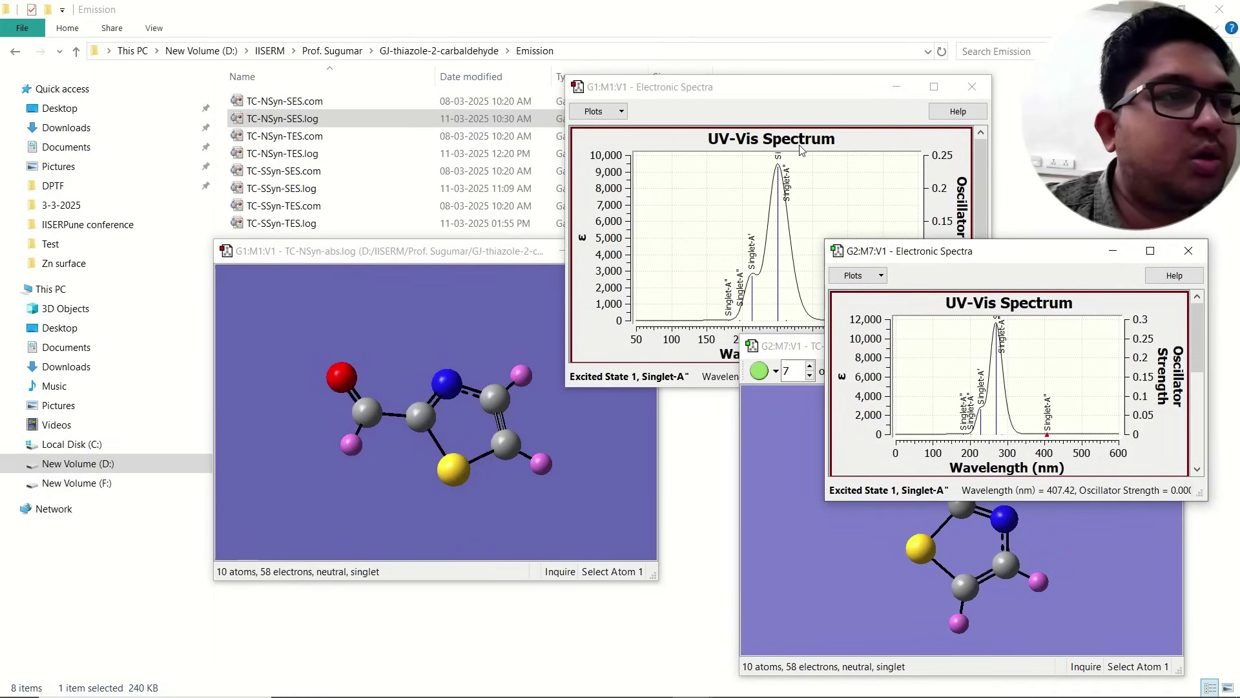
# Place the 336.22 nm absorption and 407.42 nm emission spectra windows side by side.
pyautogui.click(793, 89)
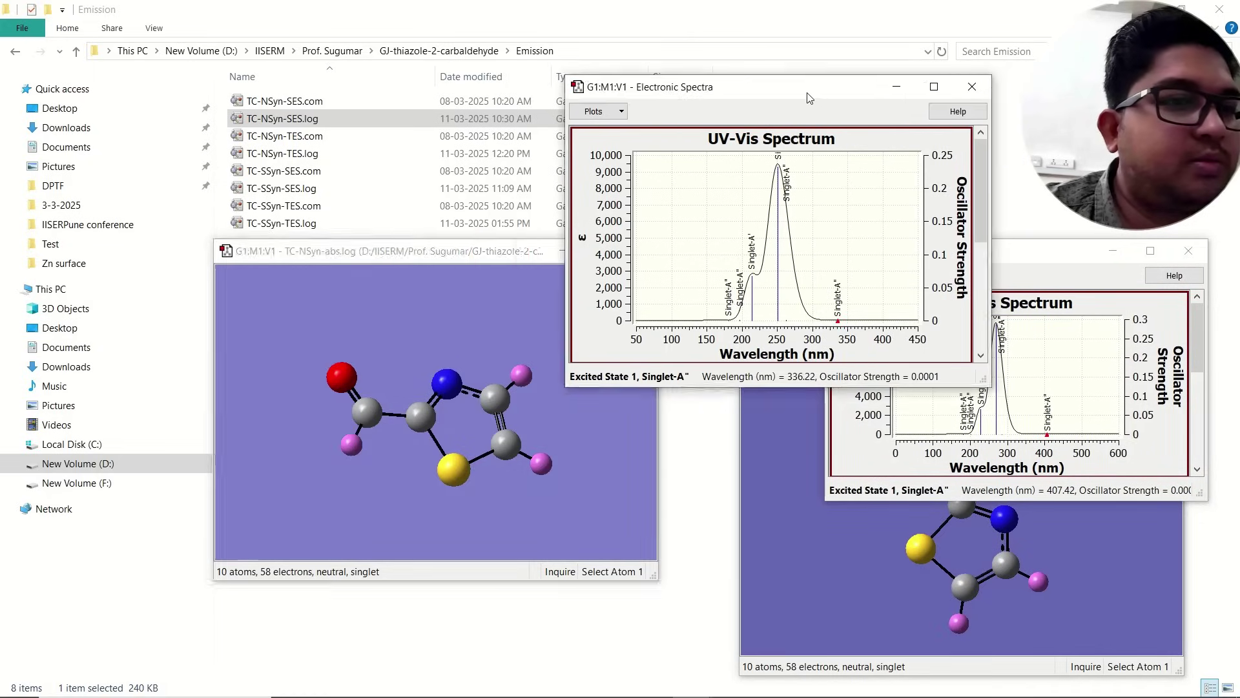
pyautogui.moveTo(813, 98); pyautogui.dragTo(644, 60)
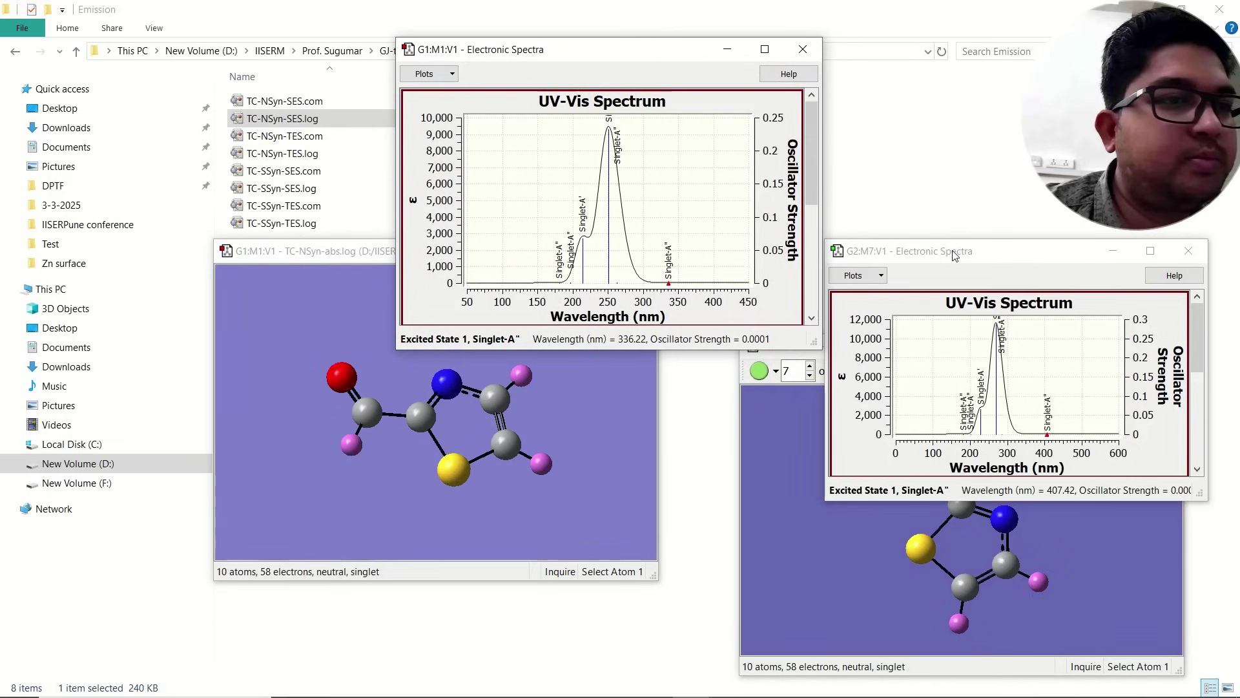
pyautogui.moveTo(969, 251); pyautogui.dragTo(989, 90)
pyautogui.click(840, 380)
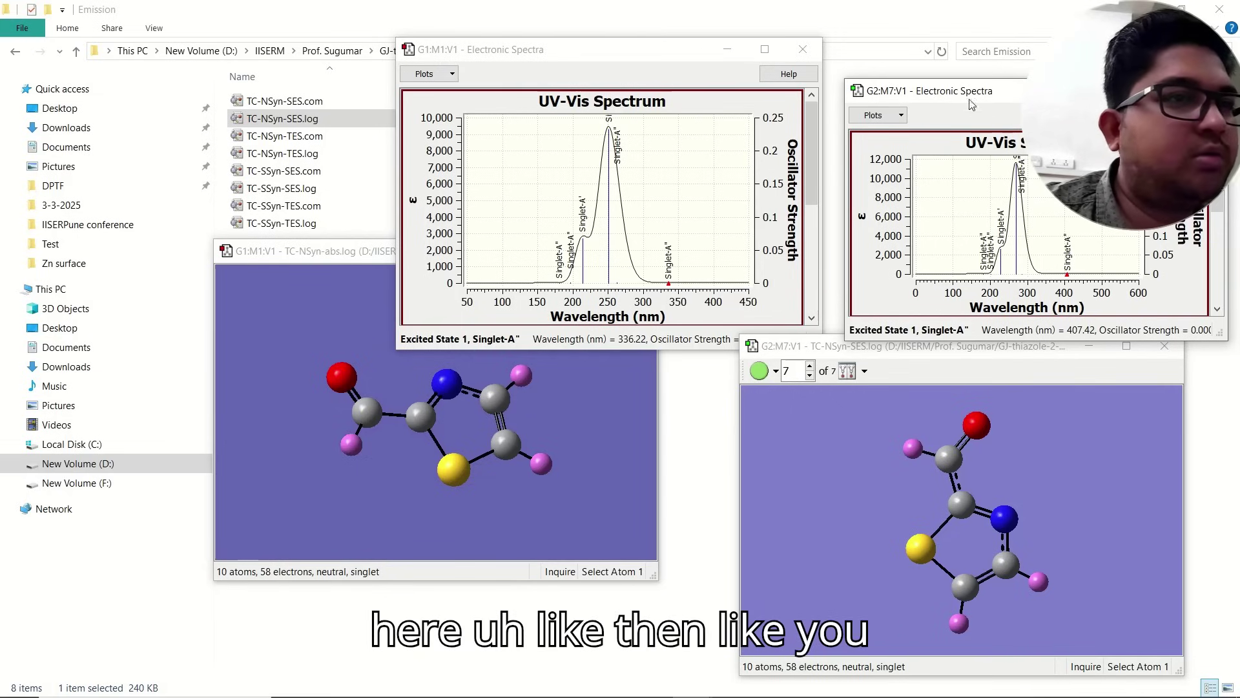
# Close the excited-state spectrum, the excited-state molecule and the absorption spectrum windows.
pyautogui.moveTo(957, 95); pyautogui.dragTo(940, 53)
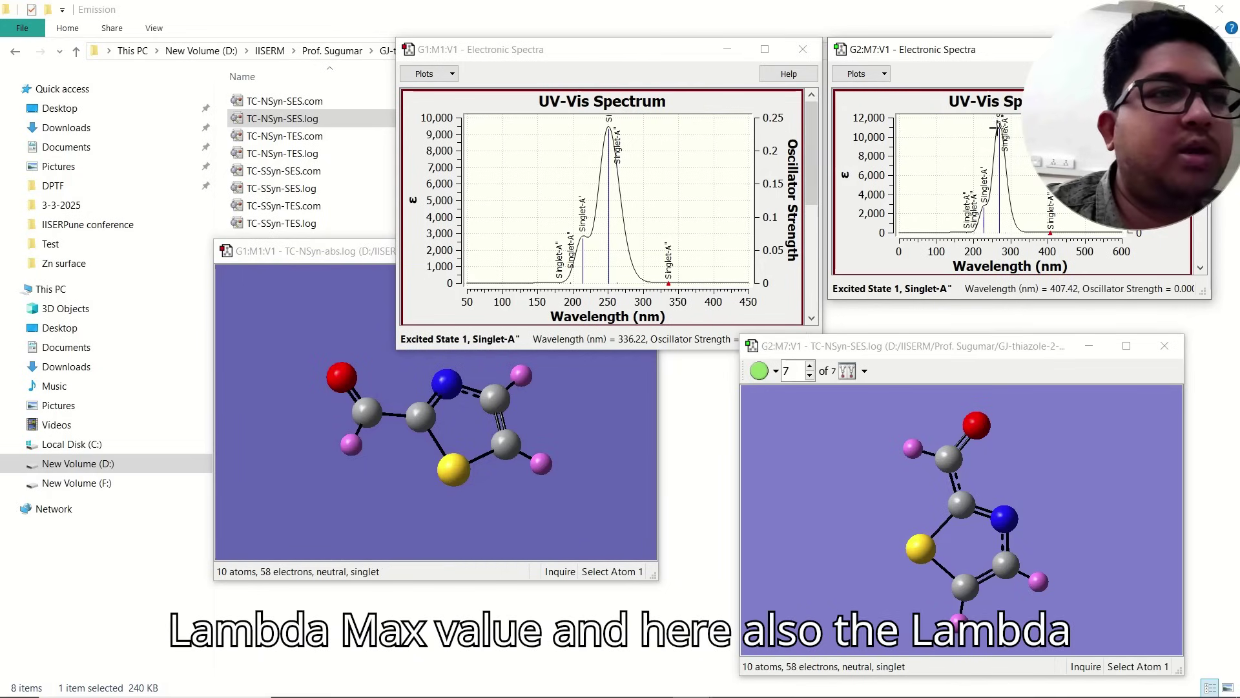
pyautogui.click(1192, 49)
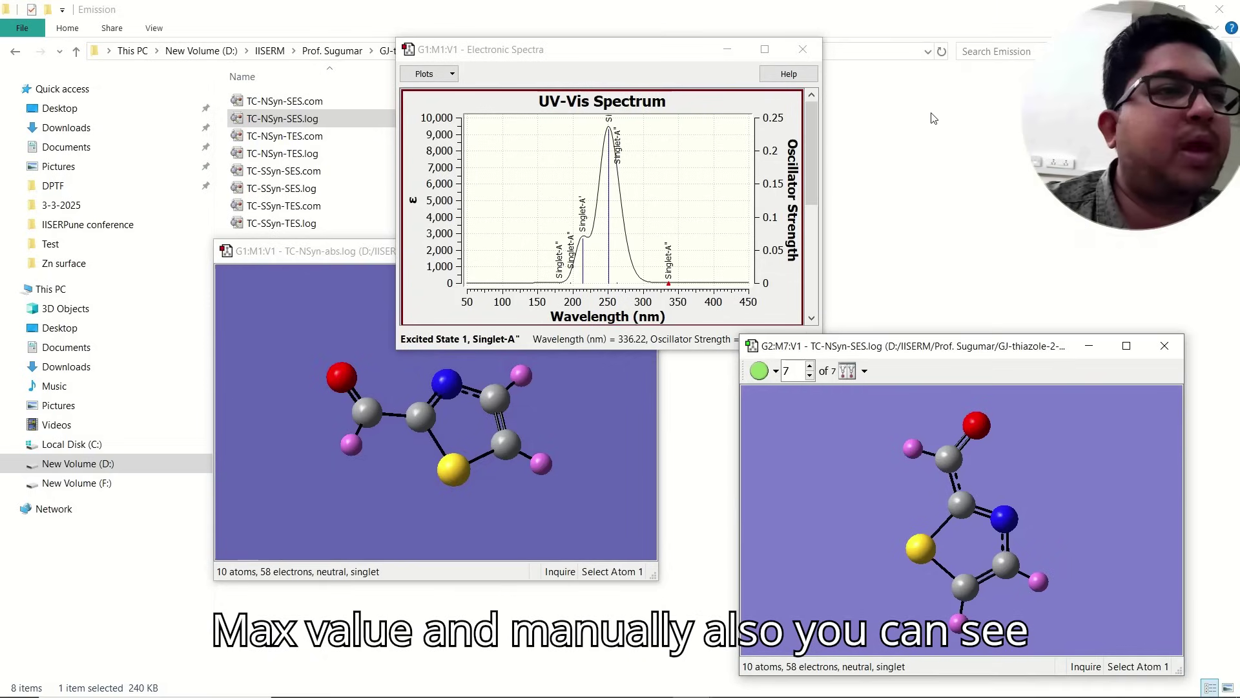
pyautogui.click(1164, 345)
pyautogui.click(803, 49)
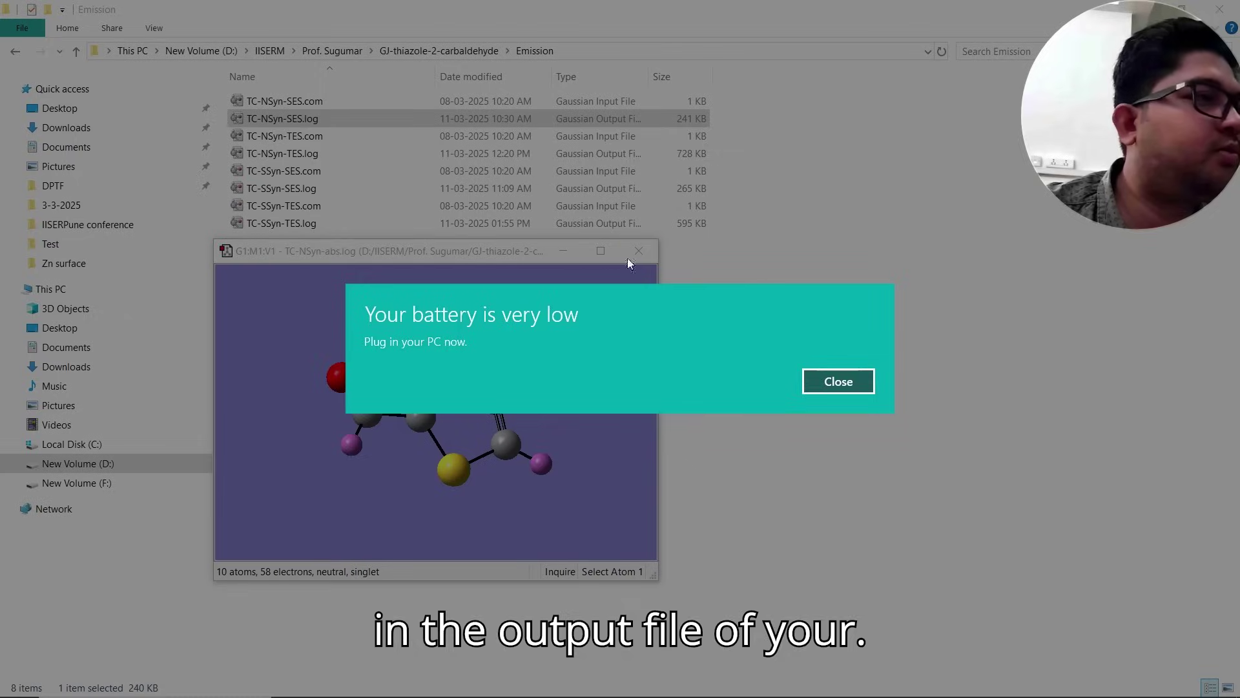
# Close the absorption molecule window and open TC-NSyn-SES.log with Edit with Notepad++.
pyautogui.click(811, 373)
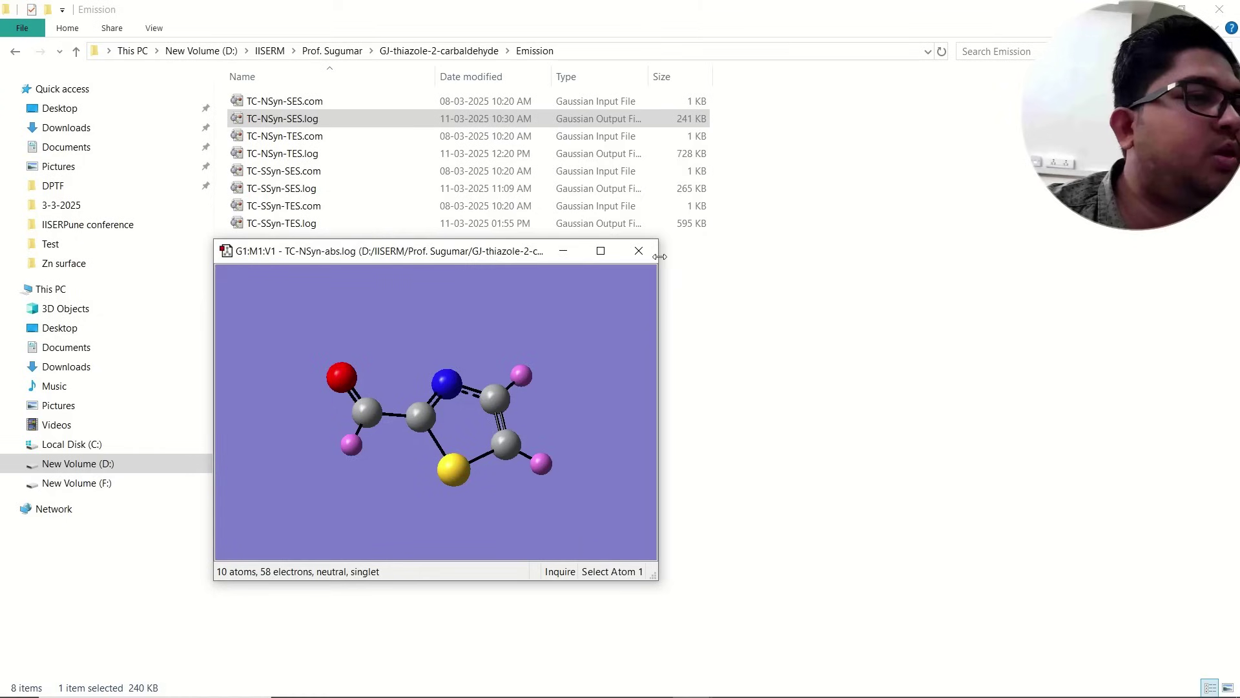
pyautogui.click(638, 250)
pyautogui.rightClick(321, 119)
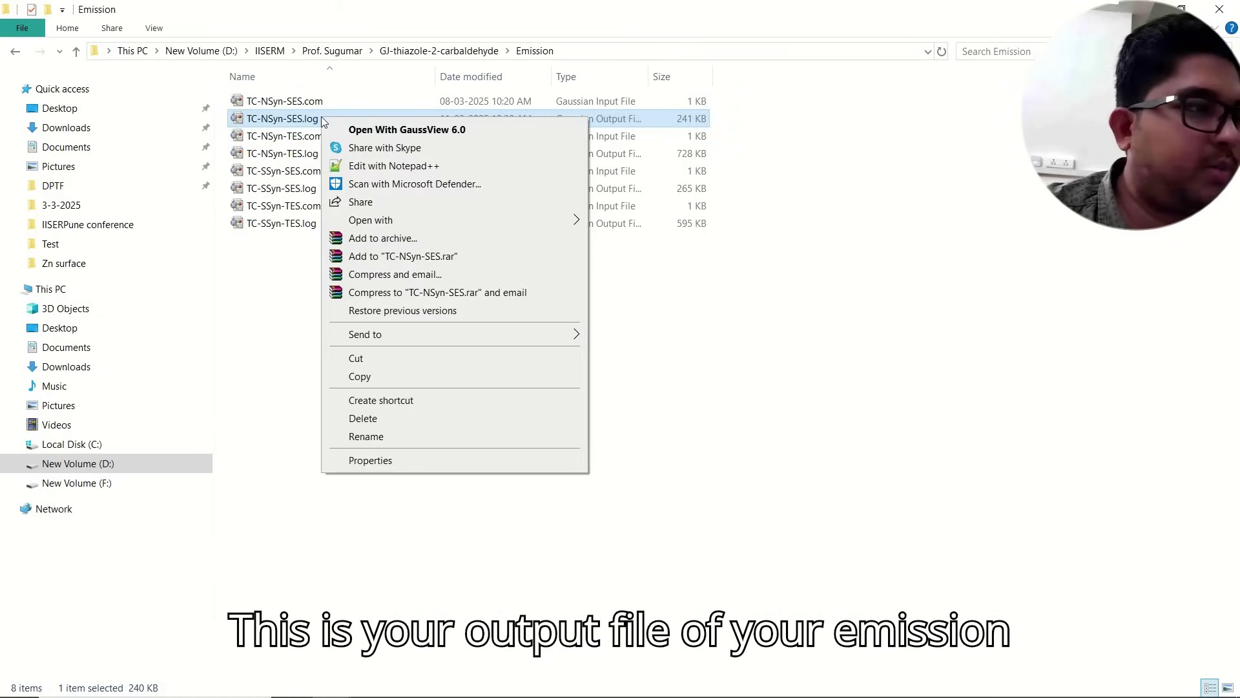
pyautogui.click(378, 166)
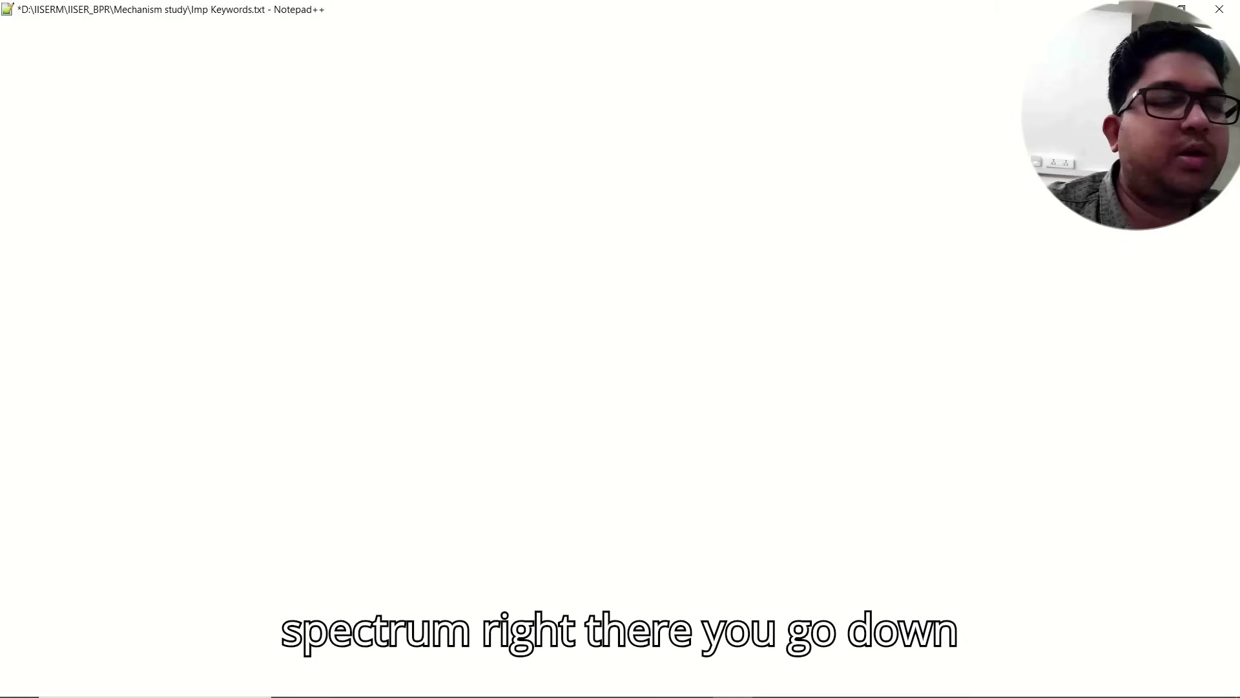
# Scroll to the excitation energies and highlight Excited State 3 (269.60 nm, f=0.2861).
pyautogui.moveTo(1230, 84); pyautogui.dragTo(1208, 550)
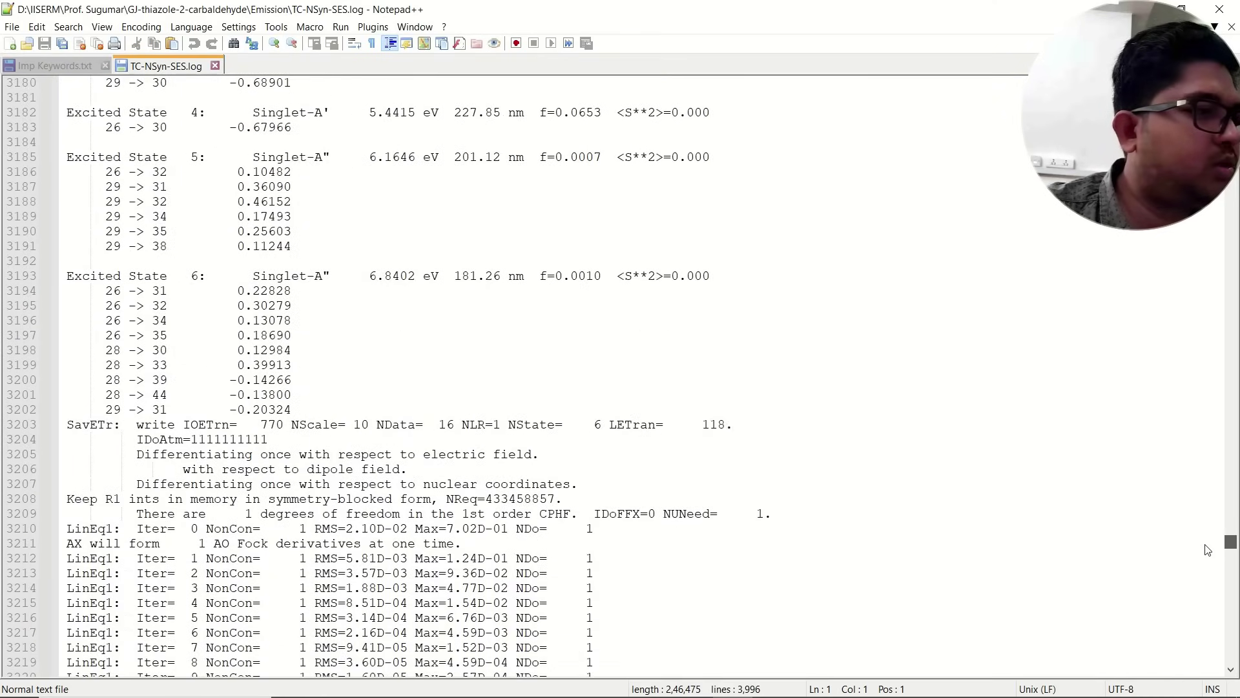
pyautogui.scroll(8, 688, 291)
pyautogui.scroll(-20, 493, 361)
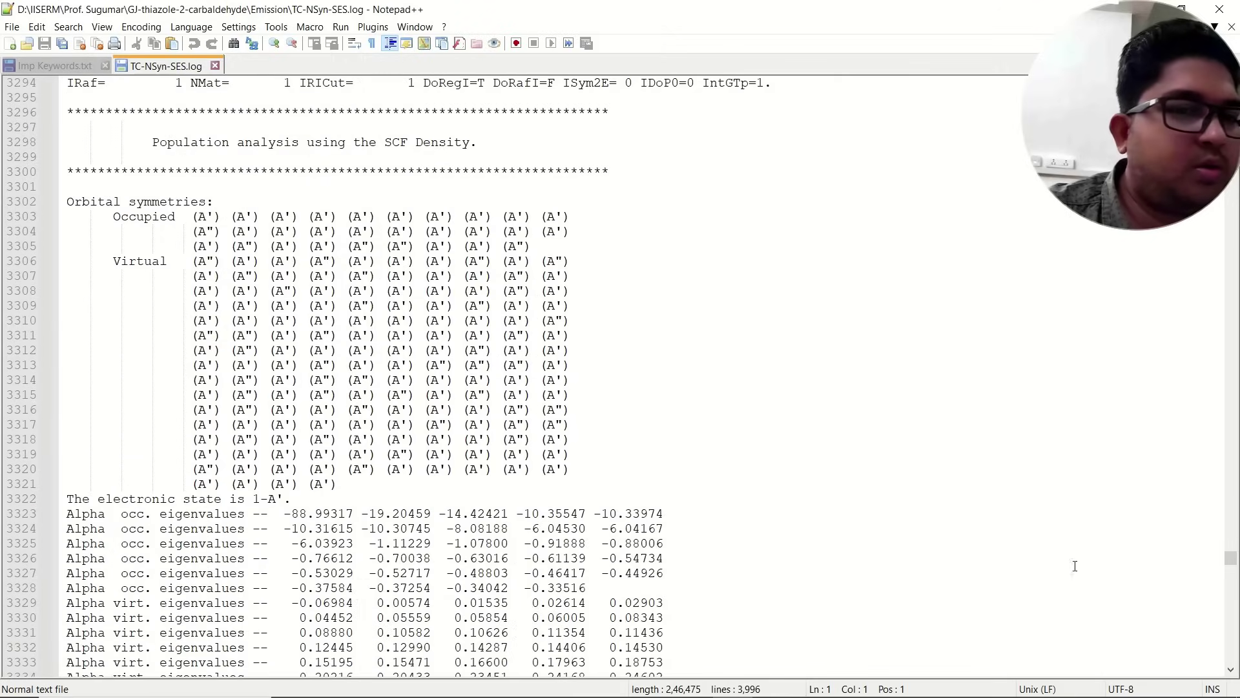
pyautogui.moveTo(1230, 557)
pyautogui.mouseDown()
pyautogui.moveTo(1230, 616)
pyautogui.moveTo(1210, 547)
pyautogui.mouseUp()
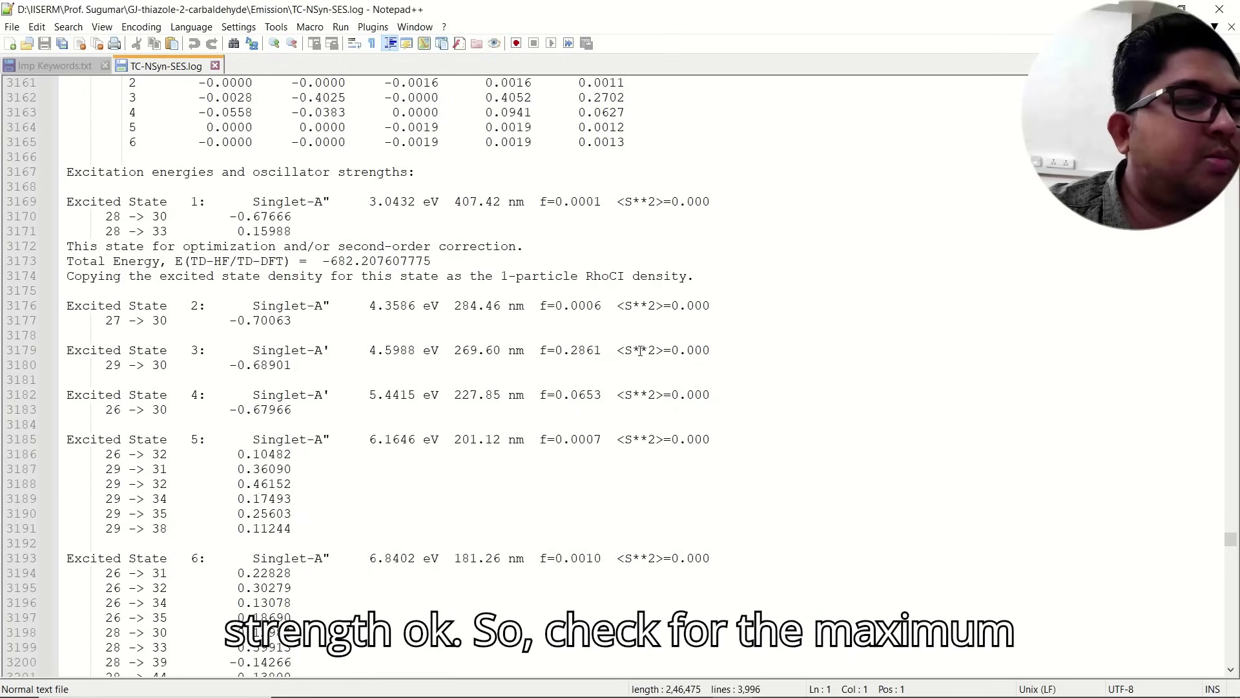
pyautogui.moveTo(723, 350); pyautogui.dragTo(129, 351)
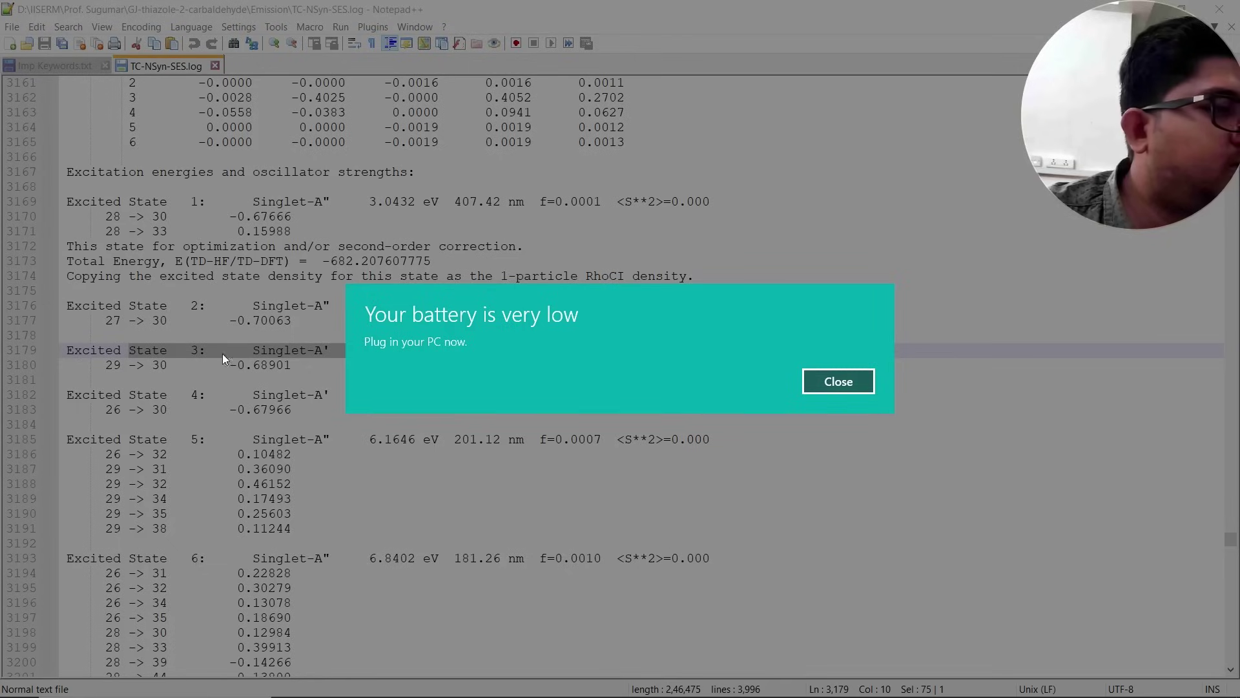
pyautogui.click(865, 382)
pyautogui.moveTo(67, 351); pyautogui.dragTo(714, 352)
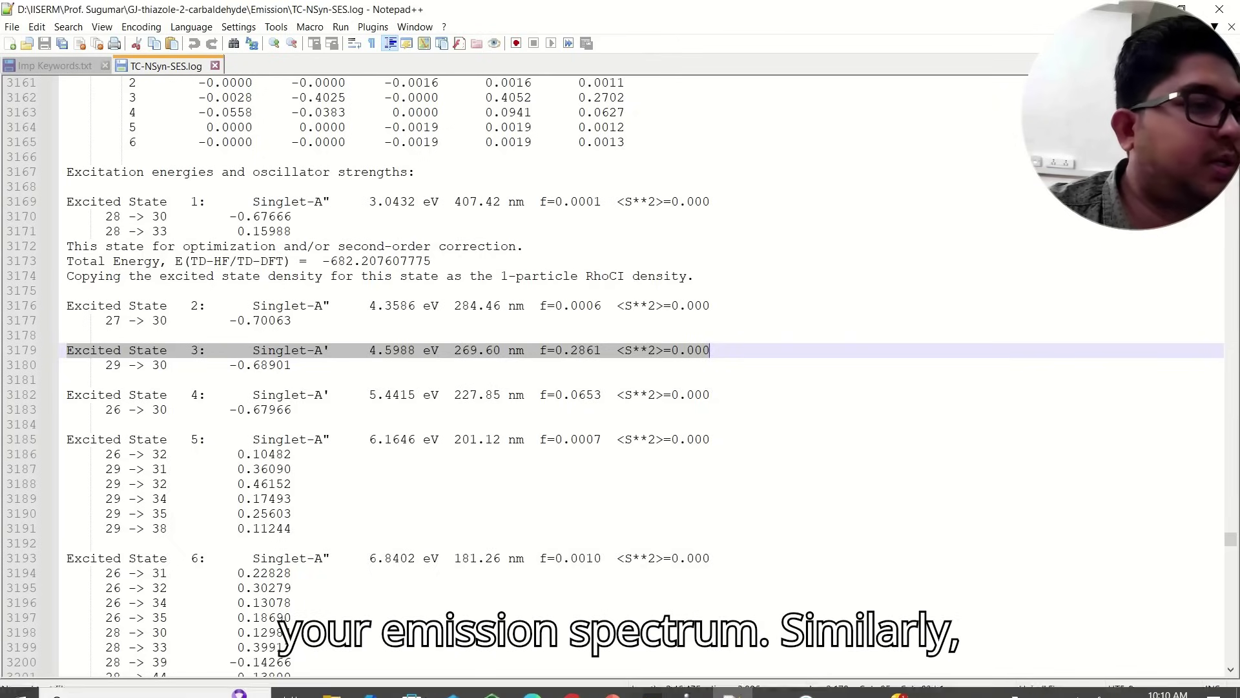
pyautogui.click(341, 685)
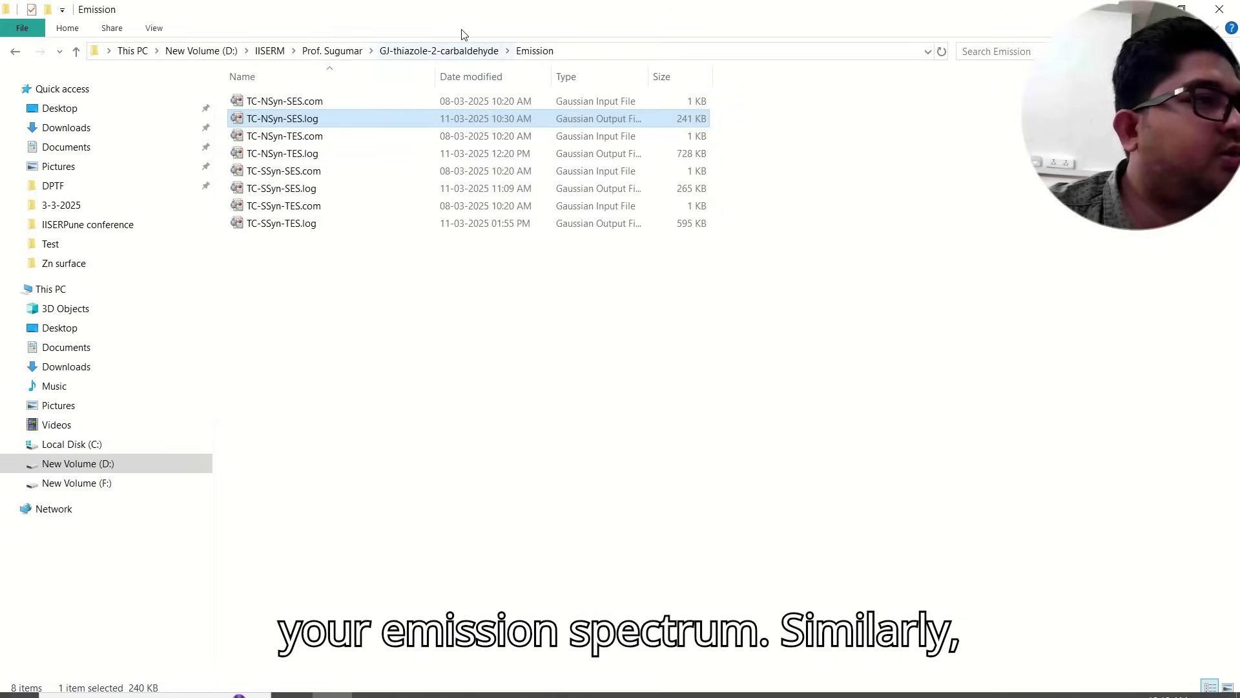
# Open Absorption's TC-NSyn-abs.log in Notepad++ and highlight Excited State 3 at 251.30 nm.
pyautogui.click(439, 50)
pyautogui.doubleClick(292, 103)
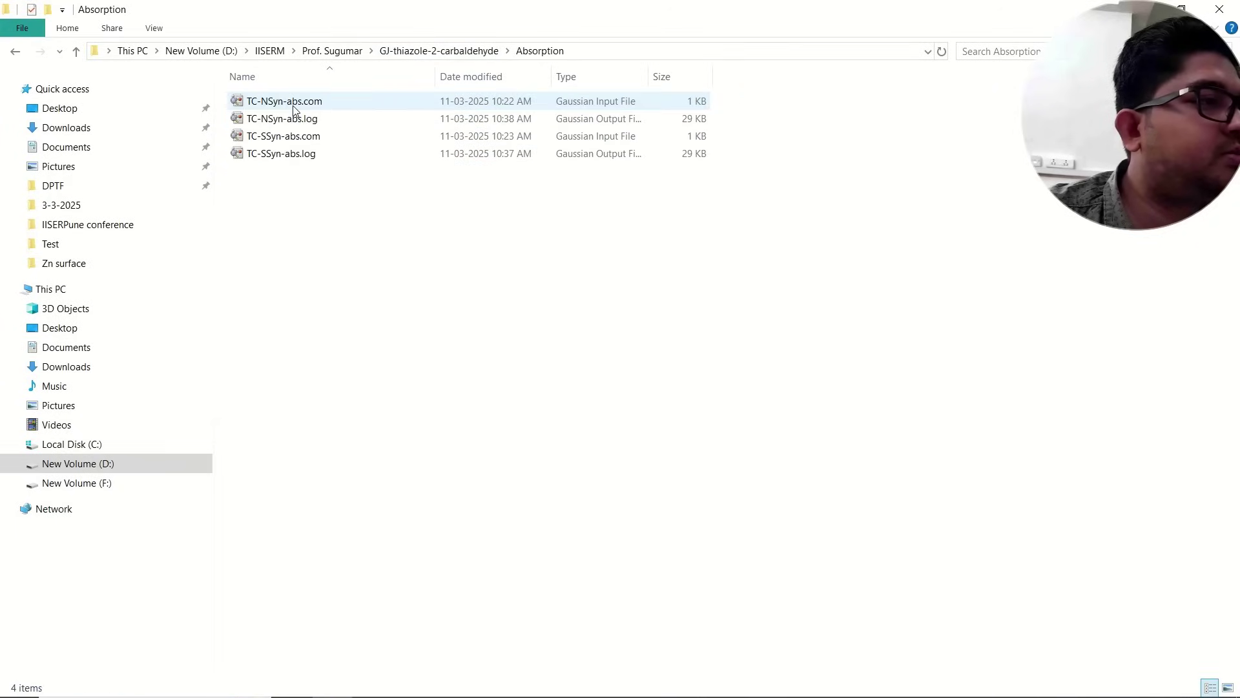
pyautogui.rightClick(310, 121)
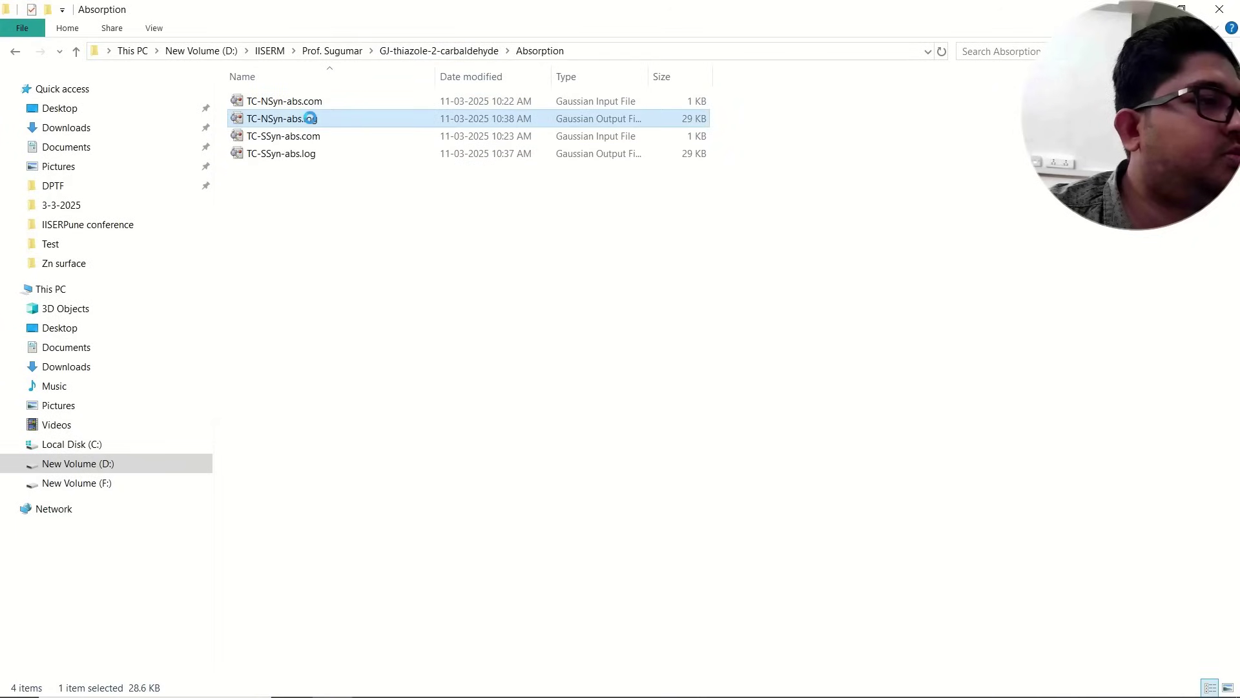
pyautogui.click(351, 168)
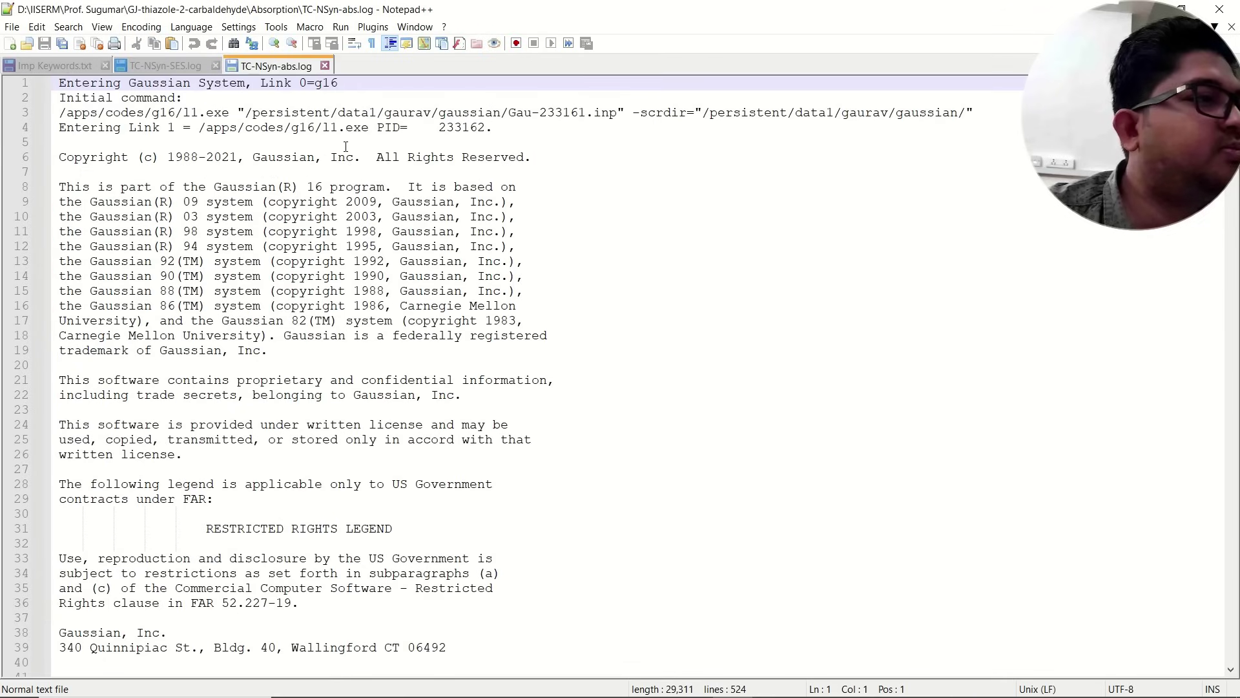
pyautogui.scroll(-20, 620, 375)
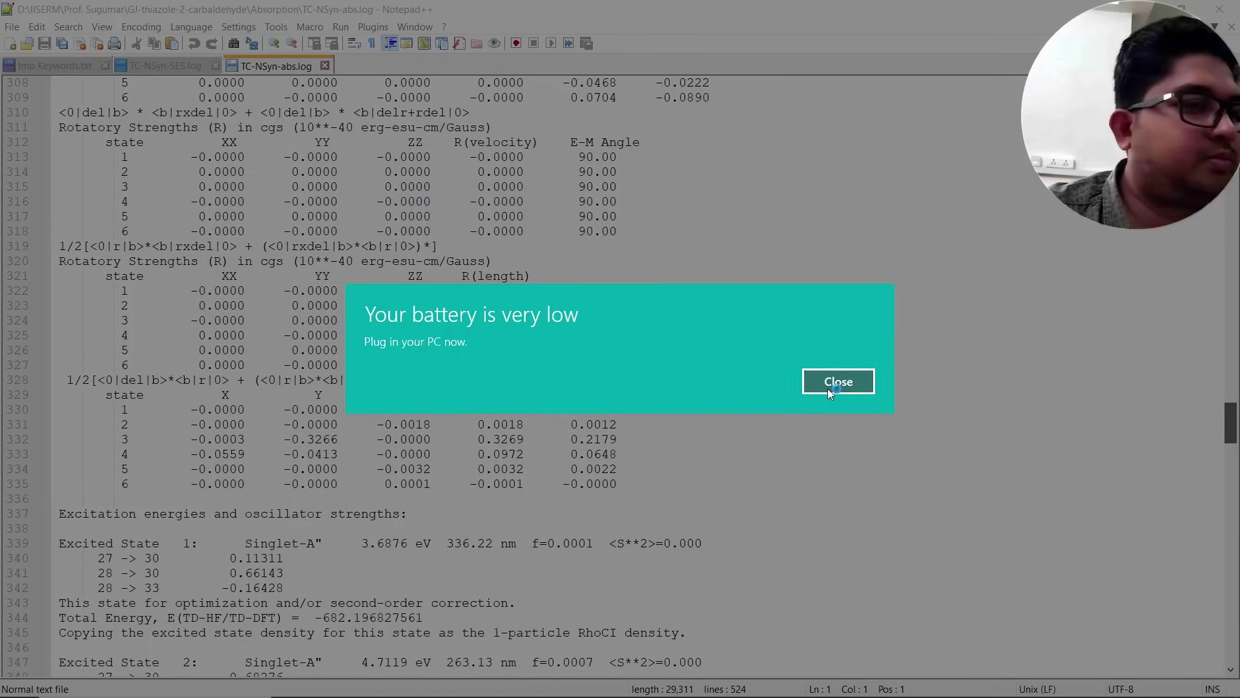
pyautogui.click(837, 382)
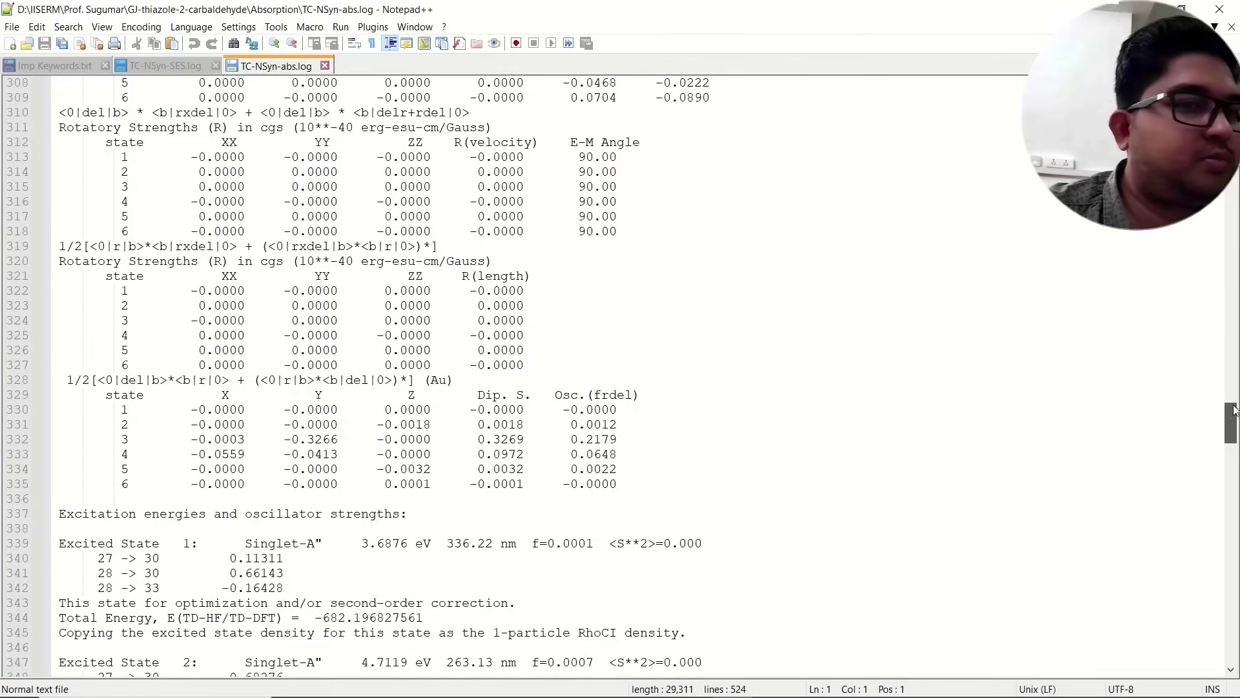
pyautogui.scroll(-9, 559, 392)
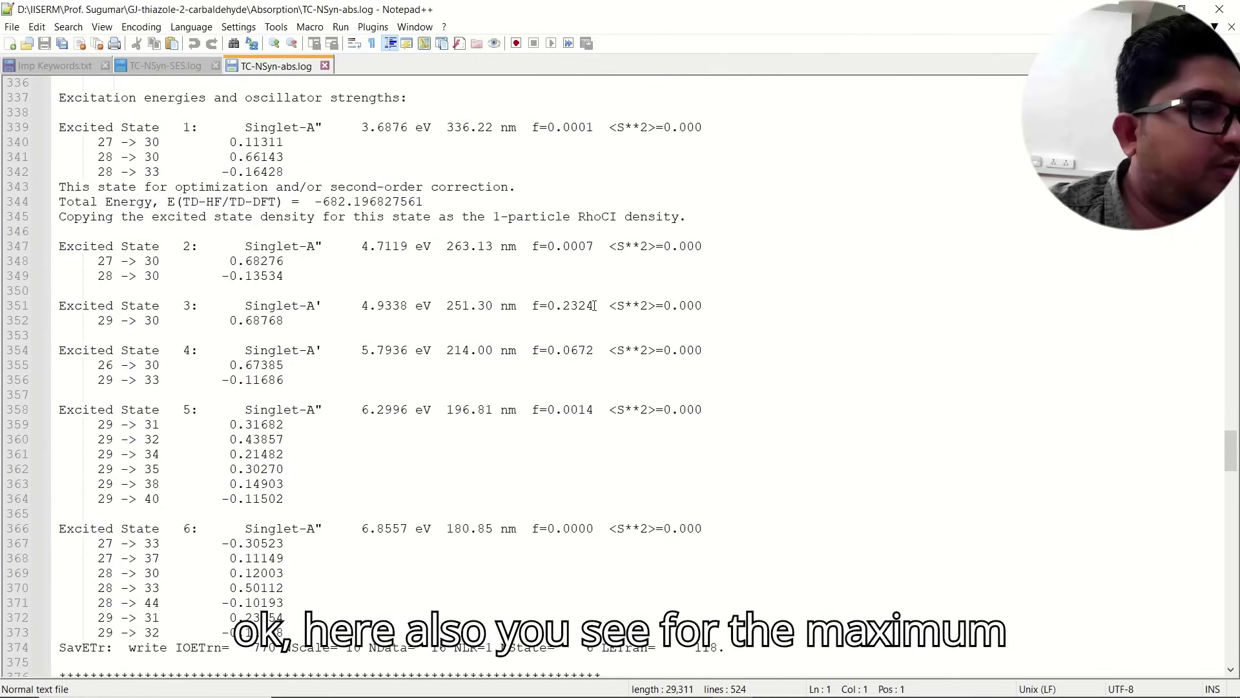
pyautogui.moveTo(719, 309); pyautogui.dragTo(59, 303)
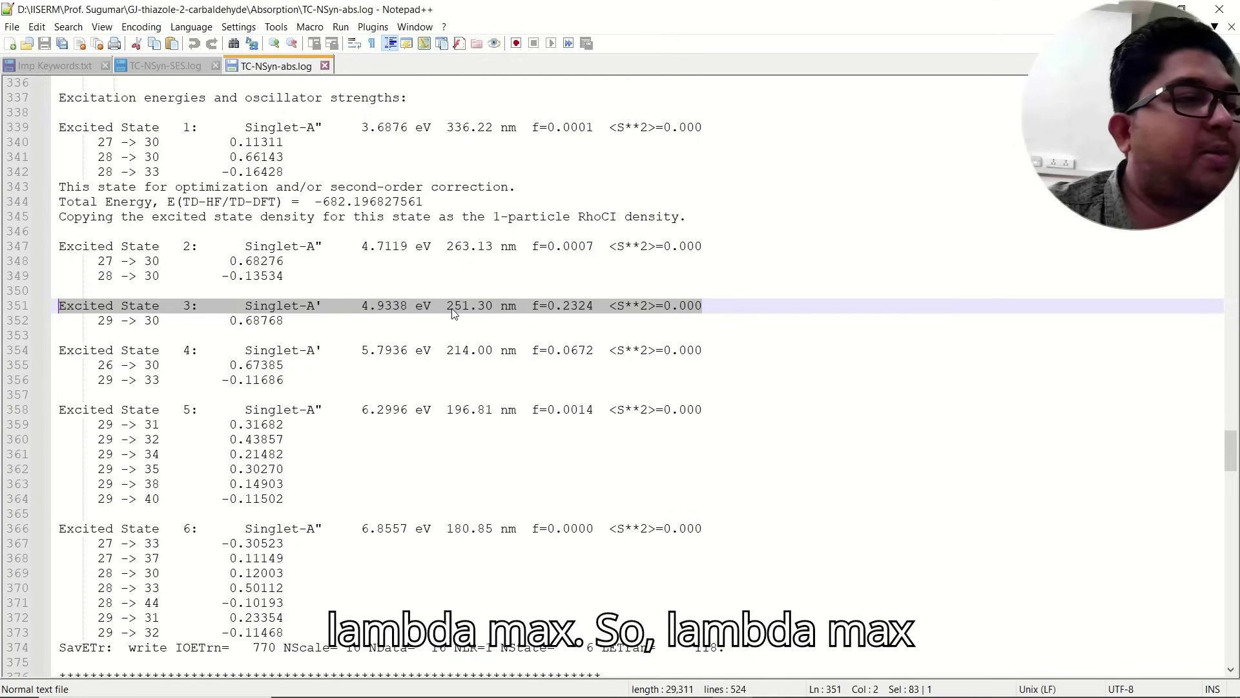
# Compare against the TC-NSyn-SES.log tab, then clear the highlights in both logs.
pyautogui.click(151, 67)
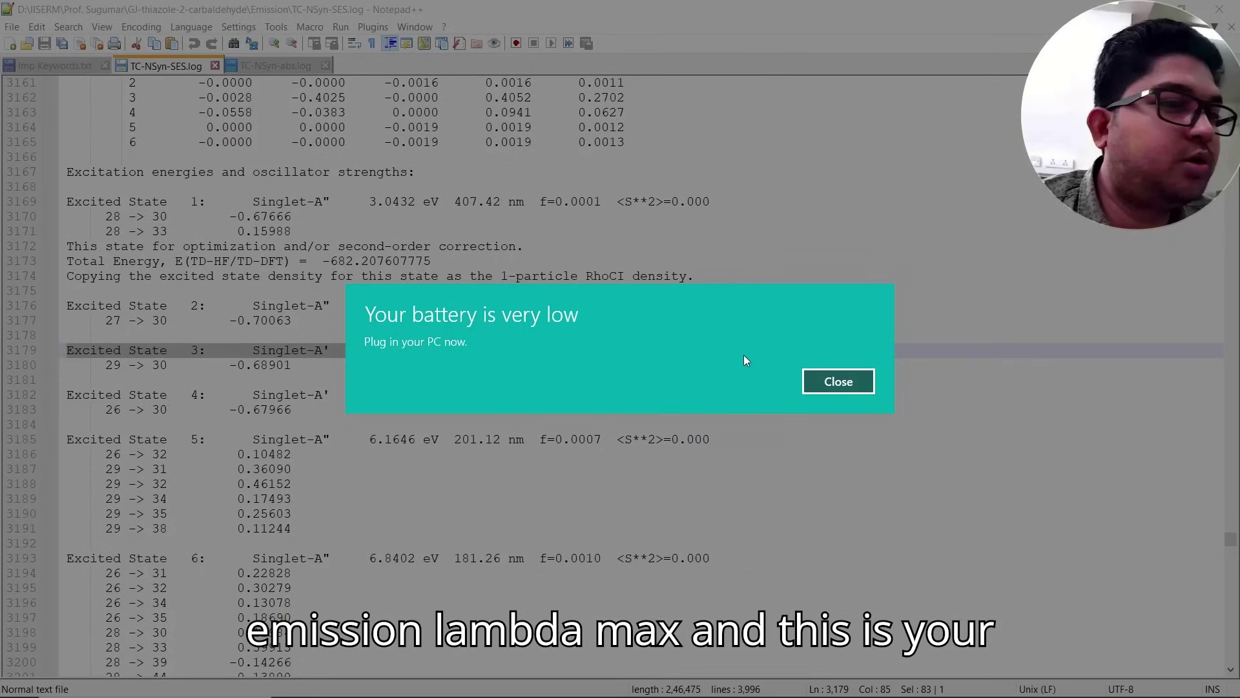
pyautogui.click(837, 382)
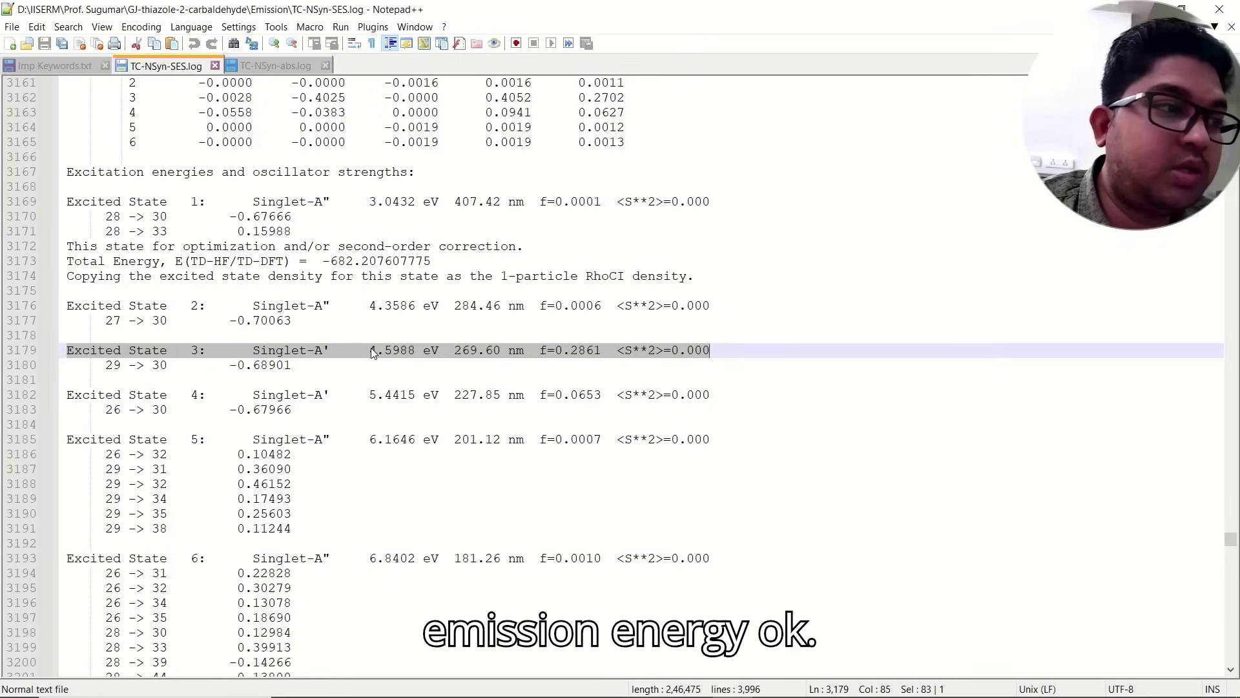
pyautogui.click(394, 350)
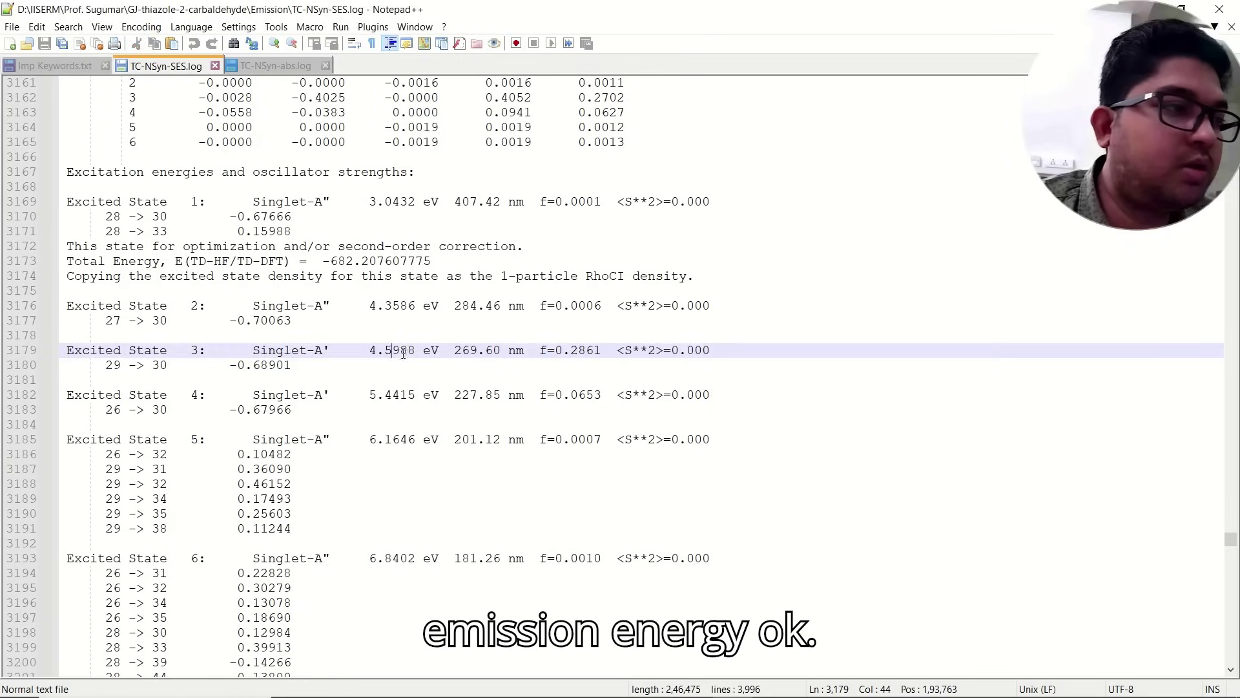
pyautogui.click(294, 64)
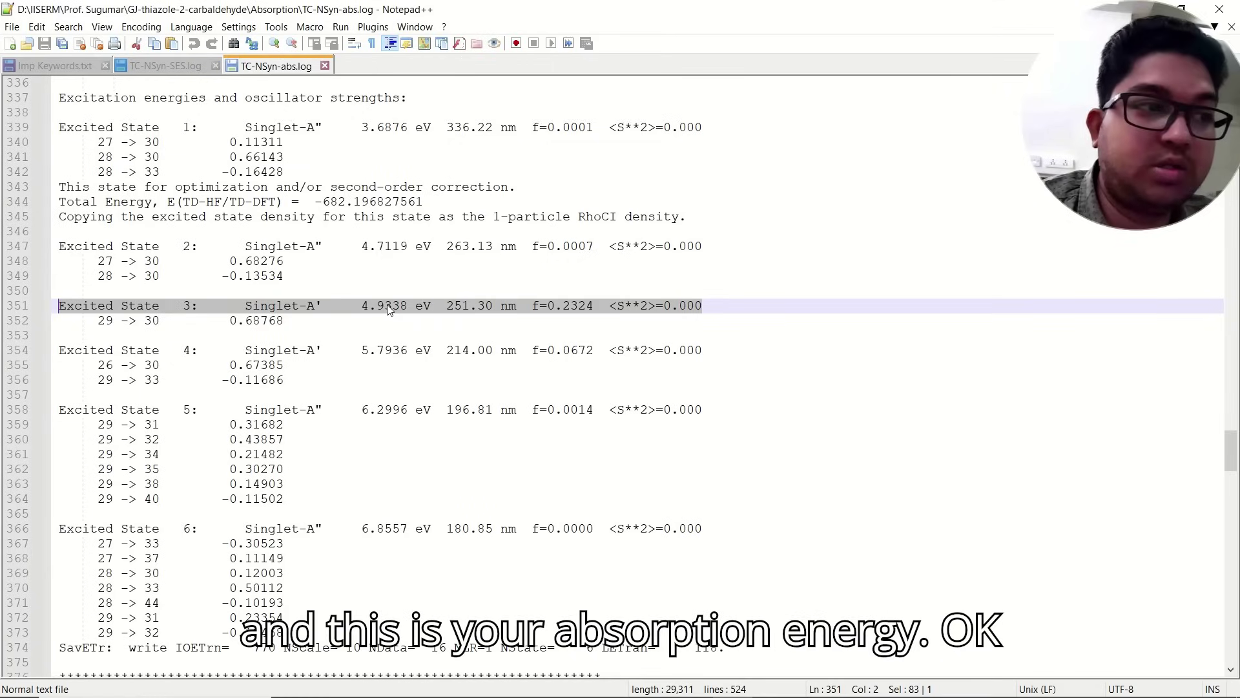
pyautogui.click(587, 307)
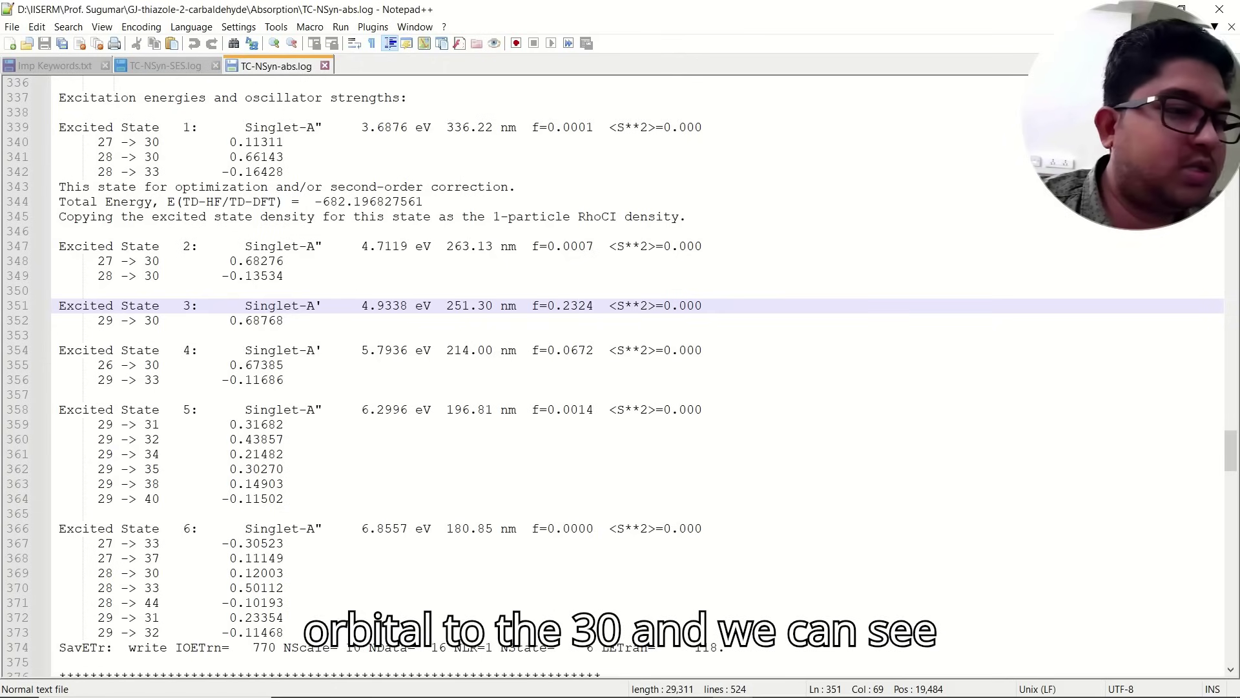
# Open TC-NSyn-GS.log from the GS folder in GaussView.
pyautogui.click(693, 681)
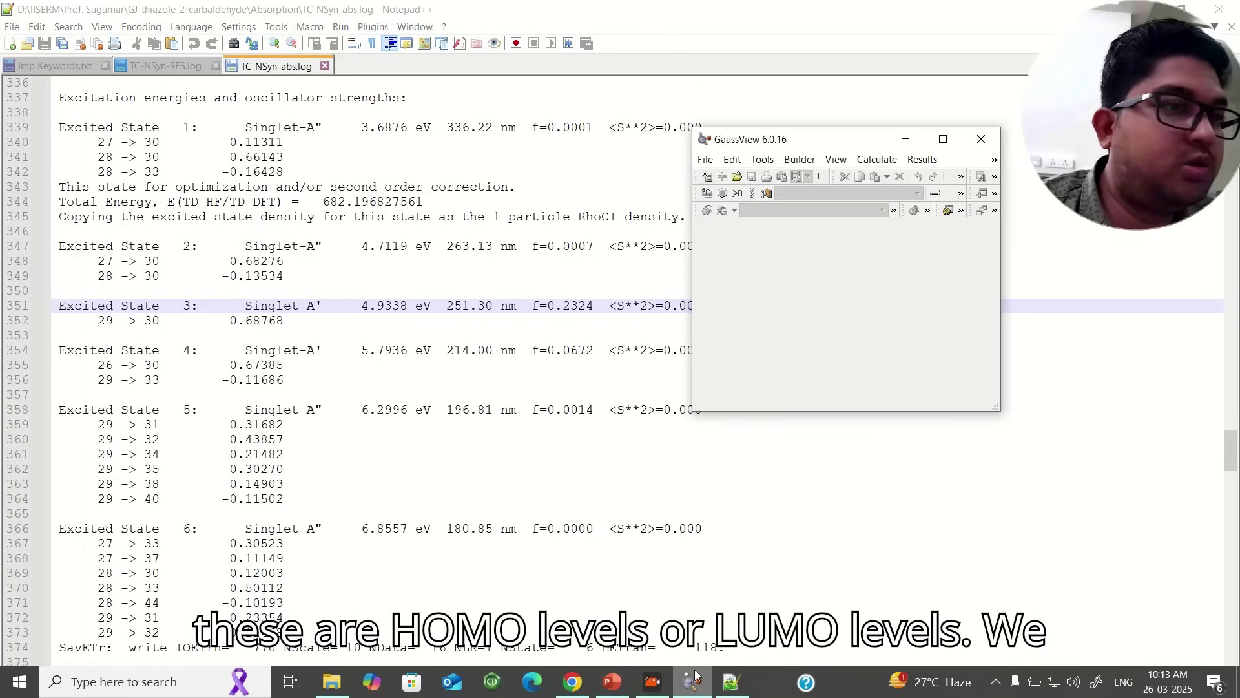
pyautogui.click(331, 681)
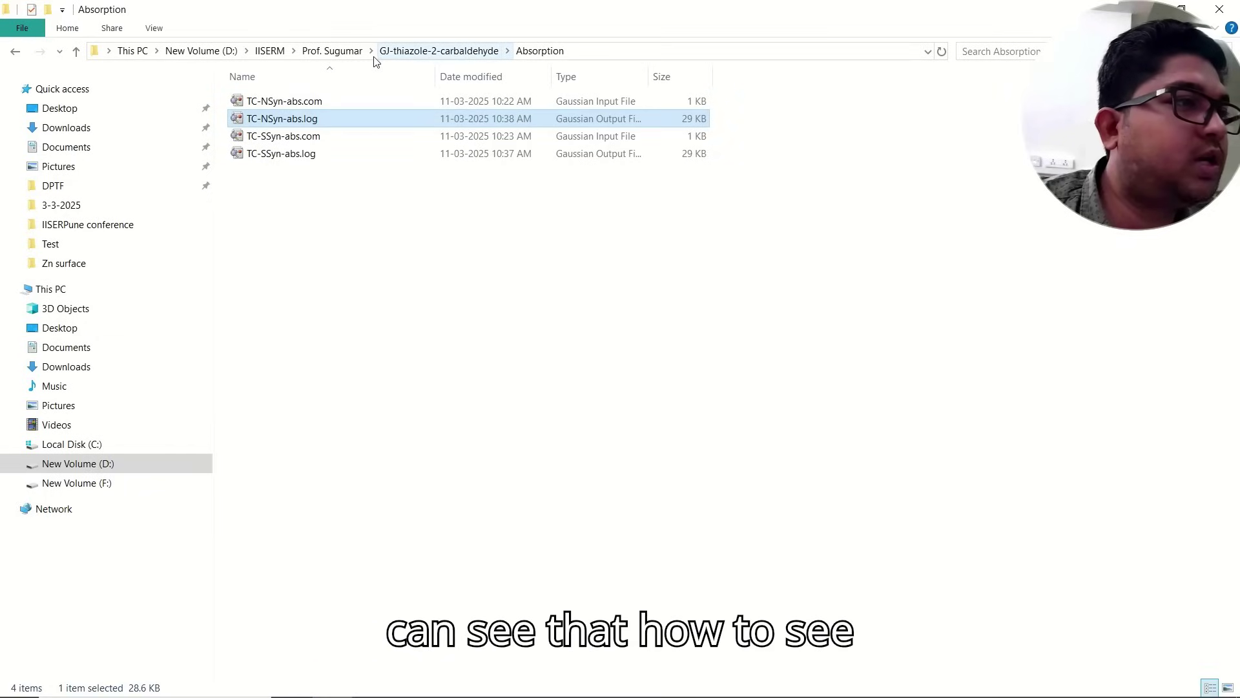
pyautogui.click(411, 52)
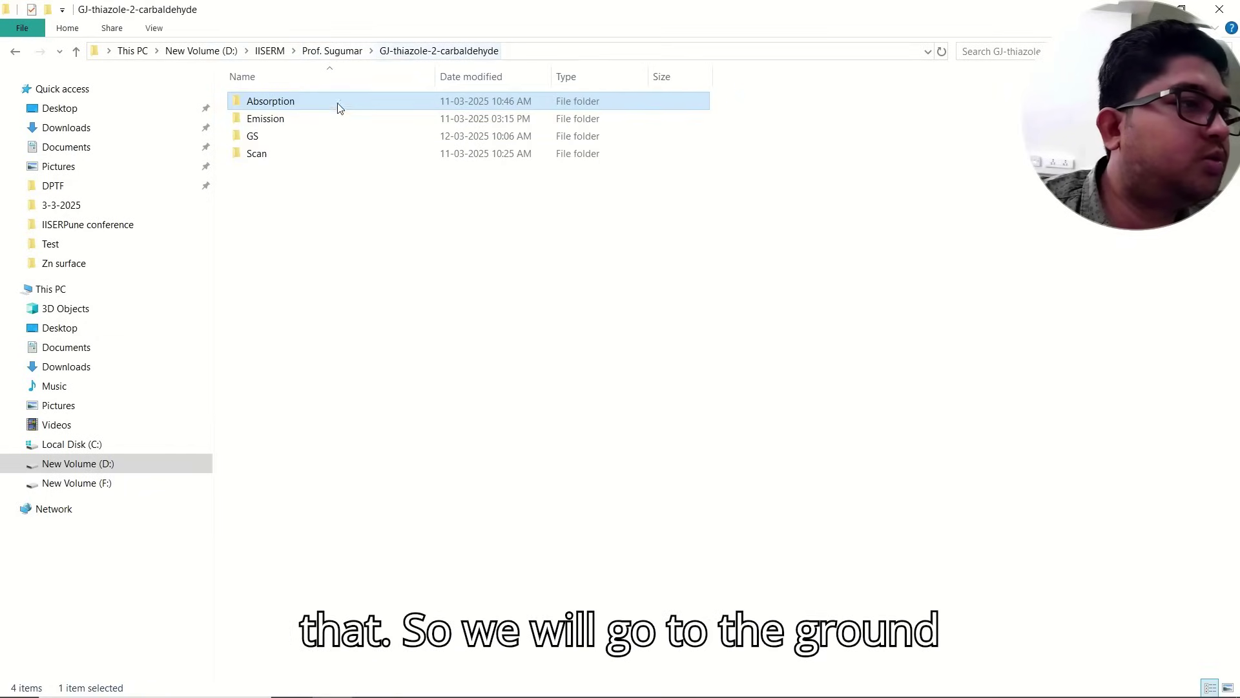
pyautogui.doubleClick(282, 140)
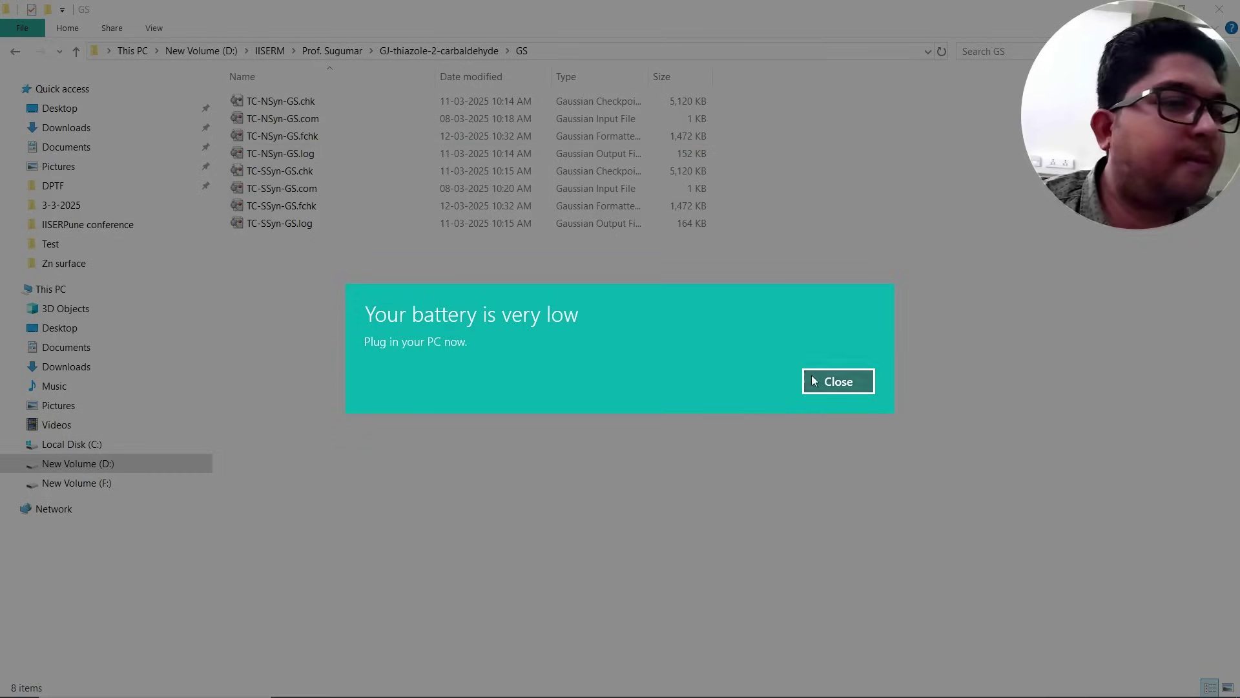
pyautogui.click(814, 380)
pyautogui.doubleClick(335, 153)
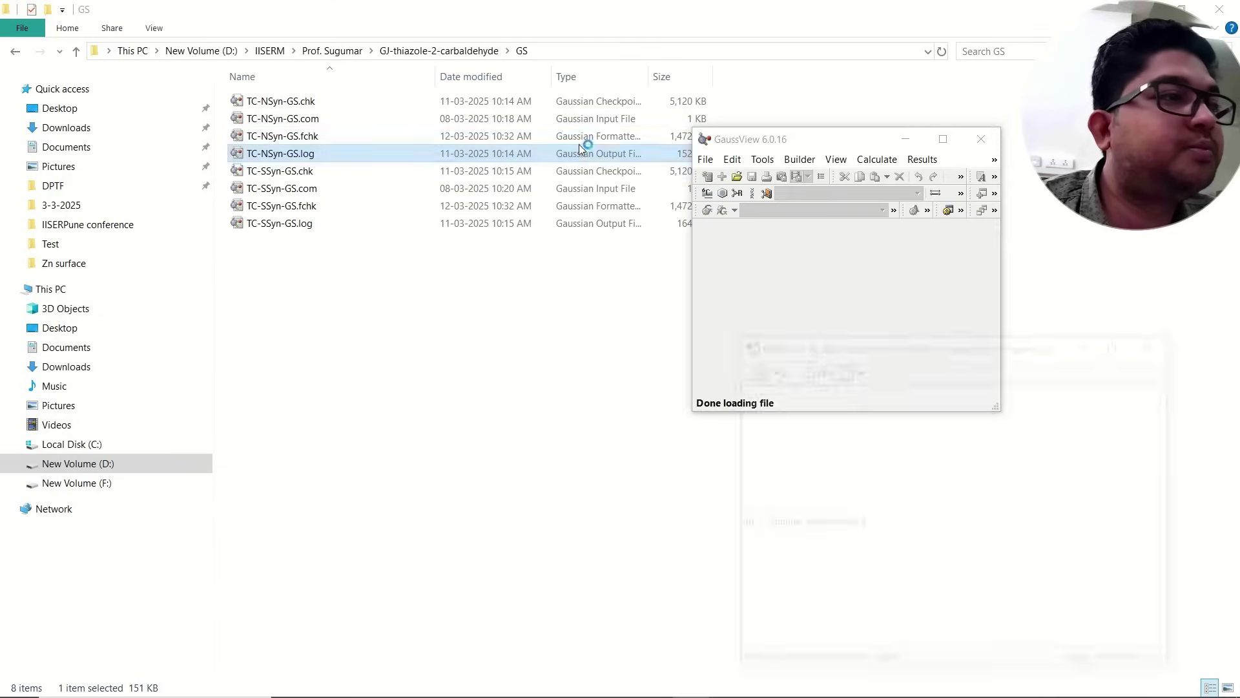
pyautogui.moveTo(959, 348); pyautogui.dragTo(365, 45)
# Show the MO Editor listing orbitals 29 (HOMO) and 30 (LUMO).
pyautogui.click(996, 181)
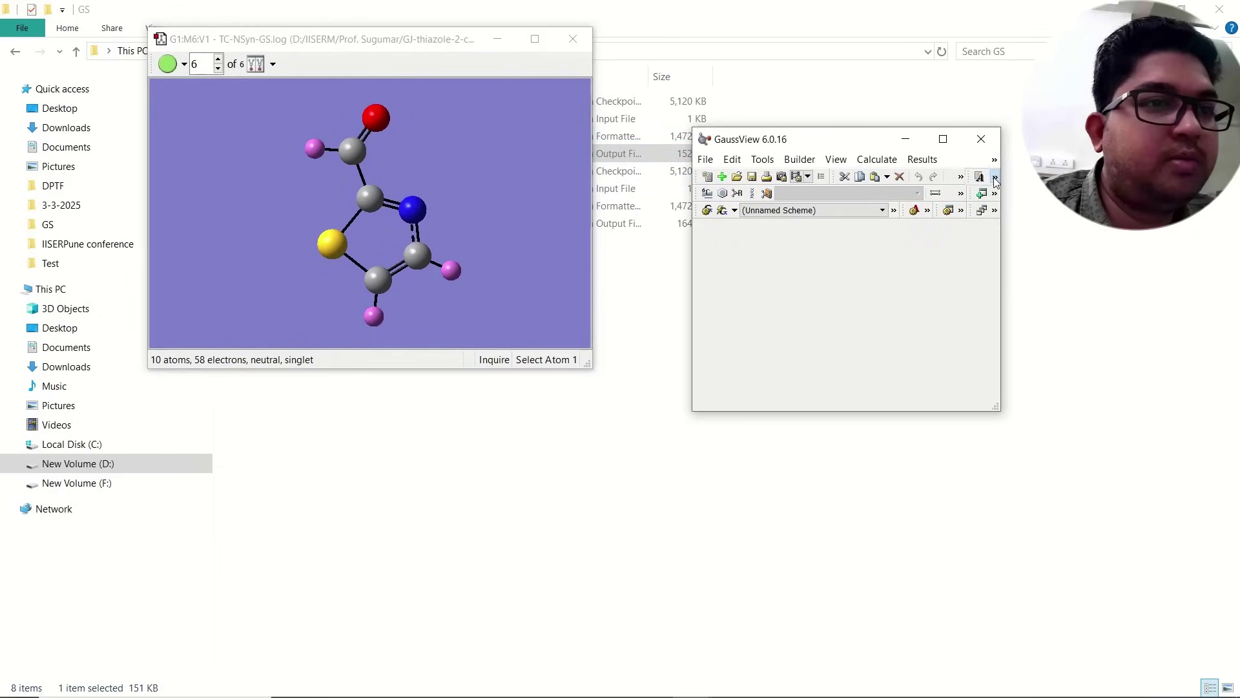
pyautogui.click(983, 198)
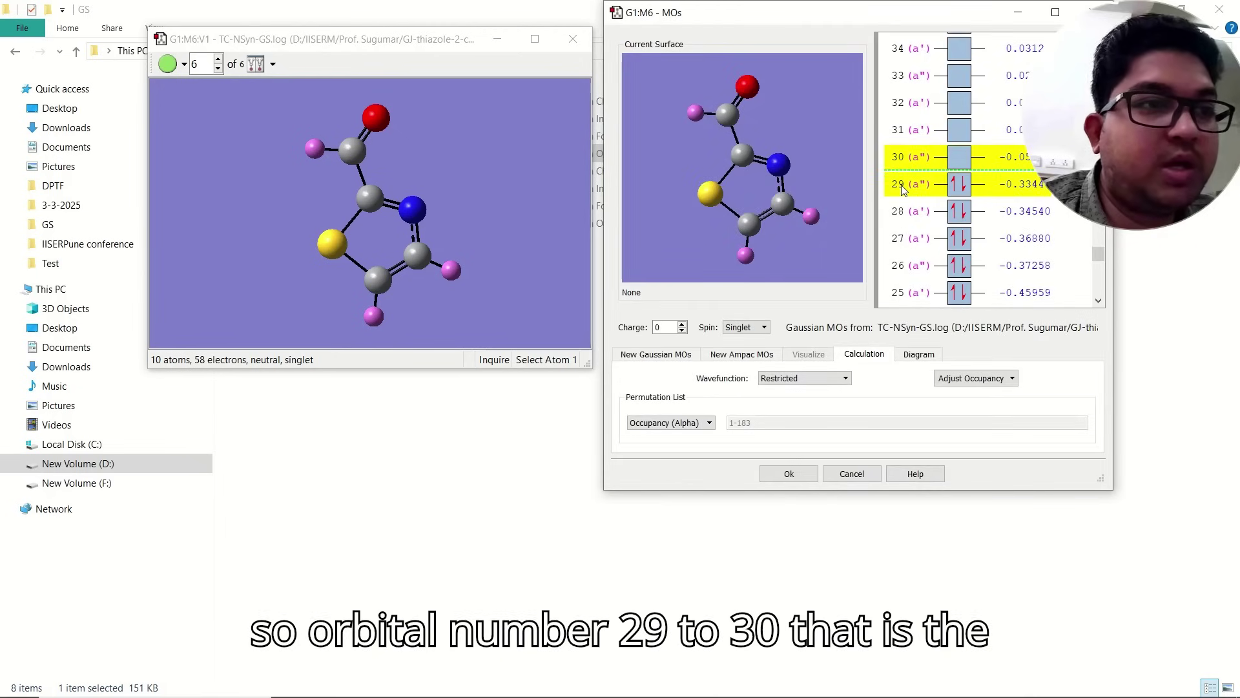
pyautogui.moveTo(737, 677)
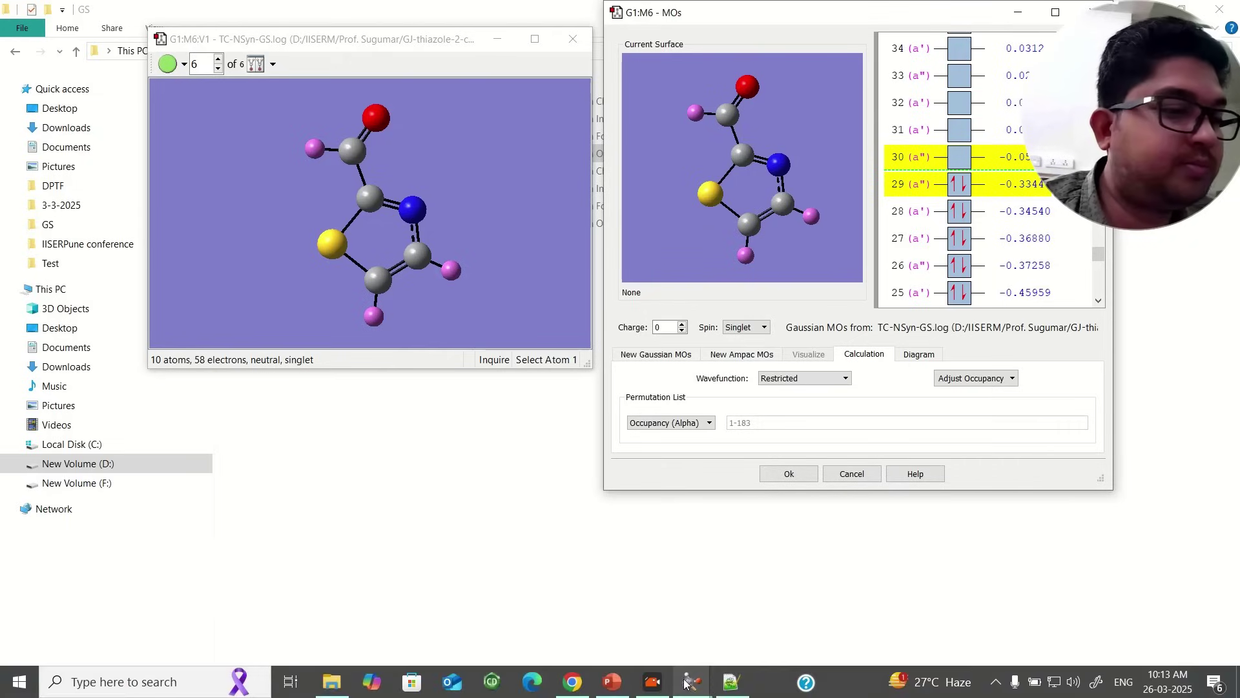
# Bring Notepad++ back to TC-NSyn-abs.log's Excited State 3 29 -> 30 transition.
pyautogui.click(689, 682)
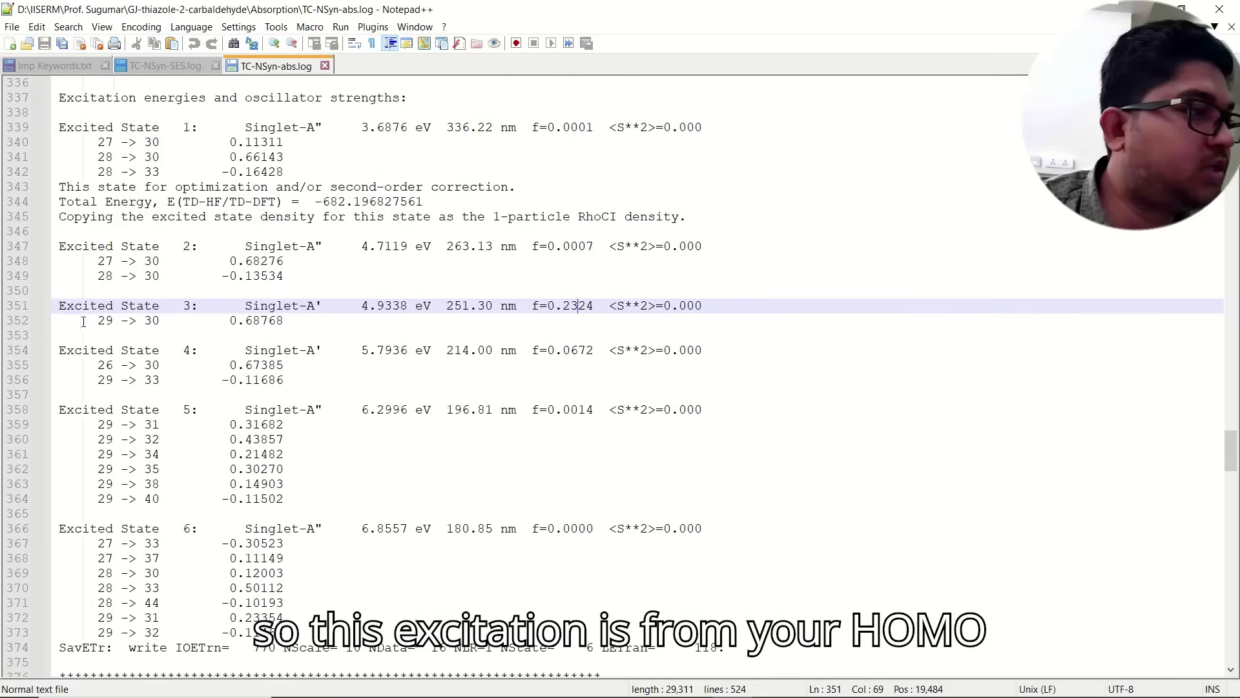